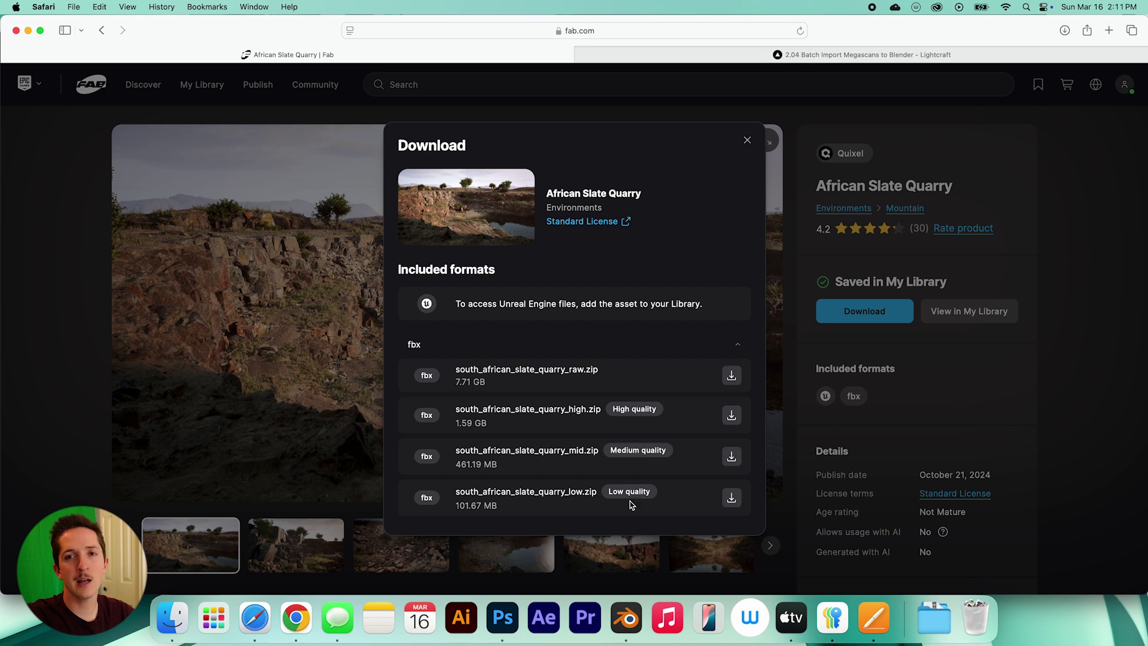
Download the medium-quality south_african_slate_quarry_mid.zip and bring up the Batch Import Megascans to Blender page.
click(732, 457)
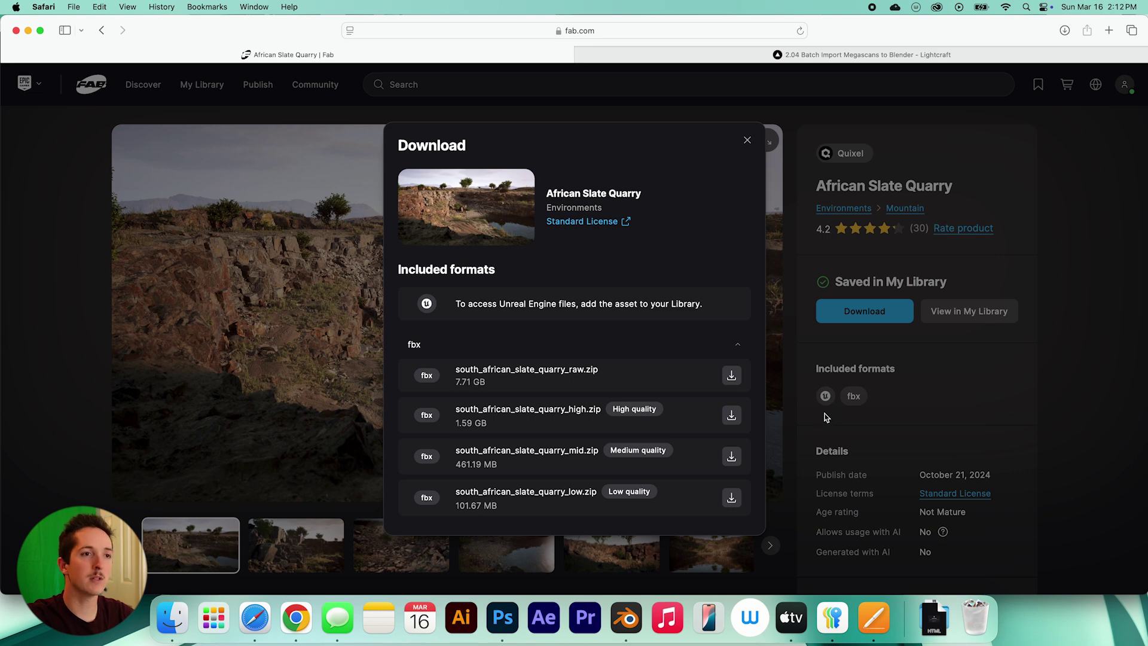
click(761, 58)
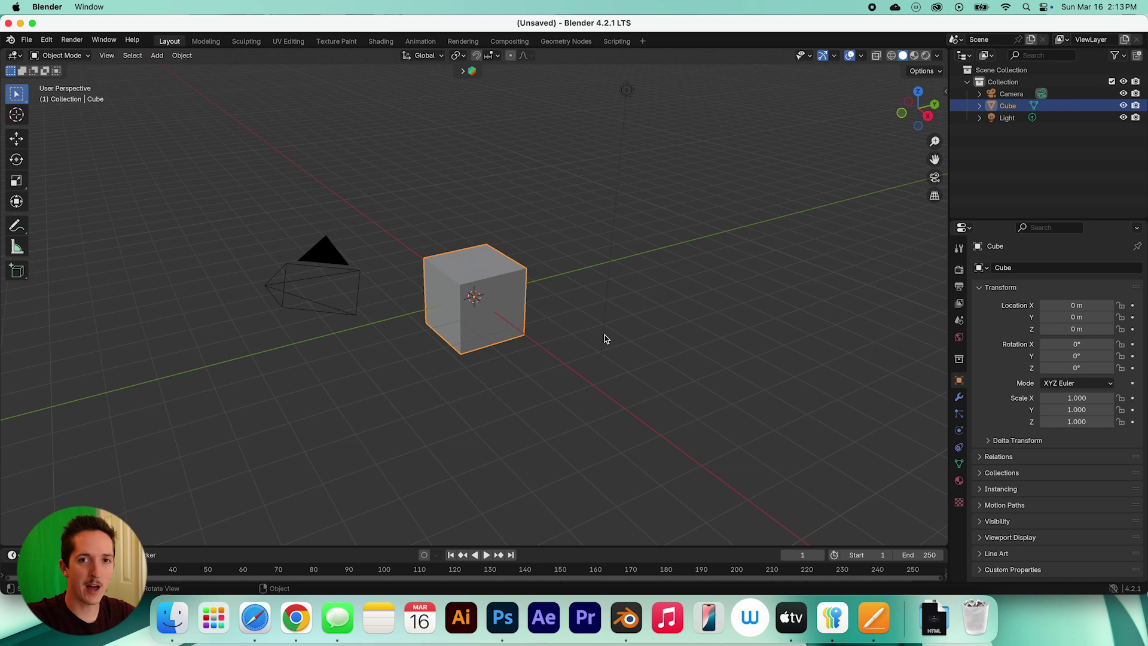
In Blender, install the add-on batch_asset_importer_v0.0.4.zip from the Downloads folder and close the preferences.
click(47, 41)
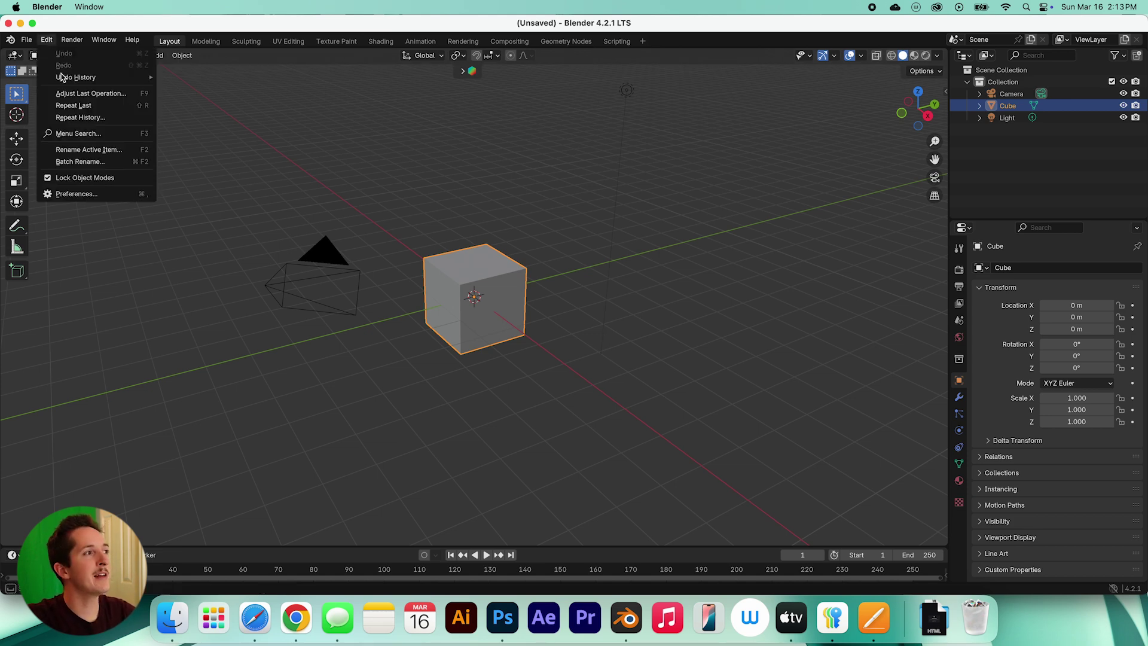
click(99, 195)
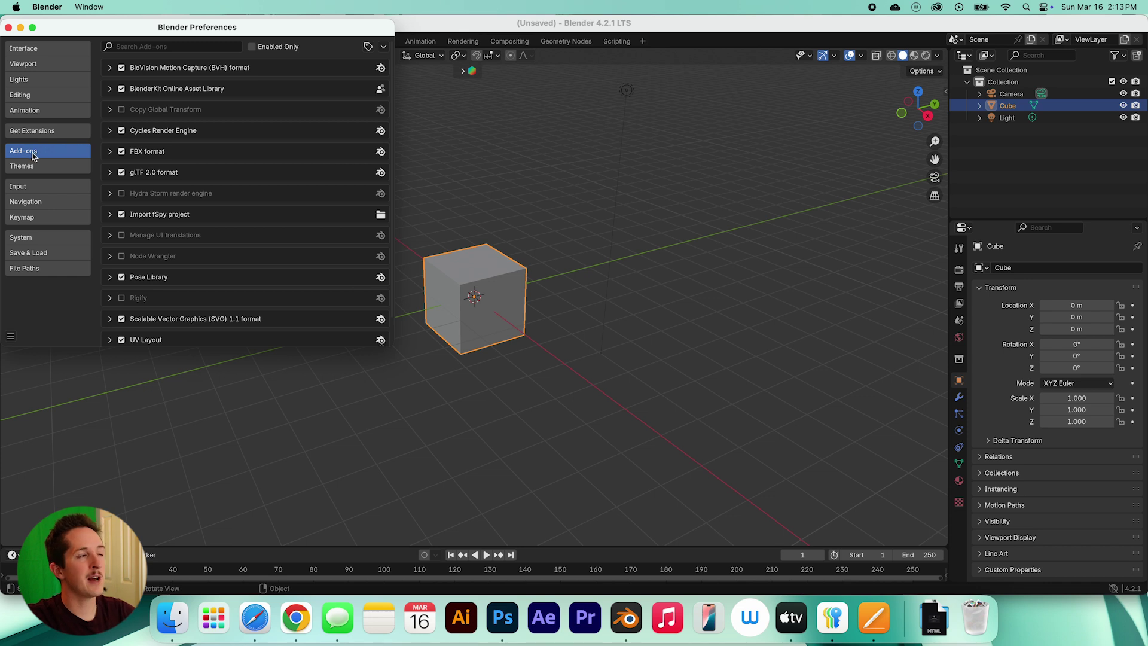
click(383, 48)
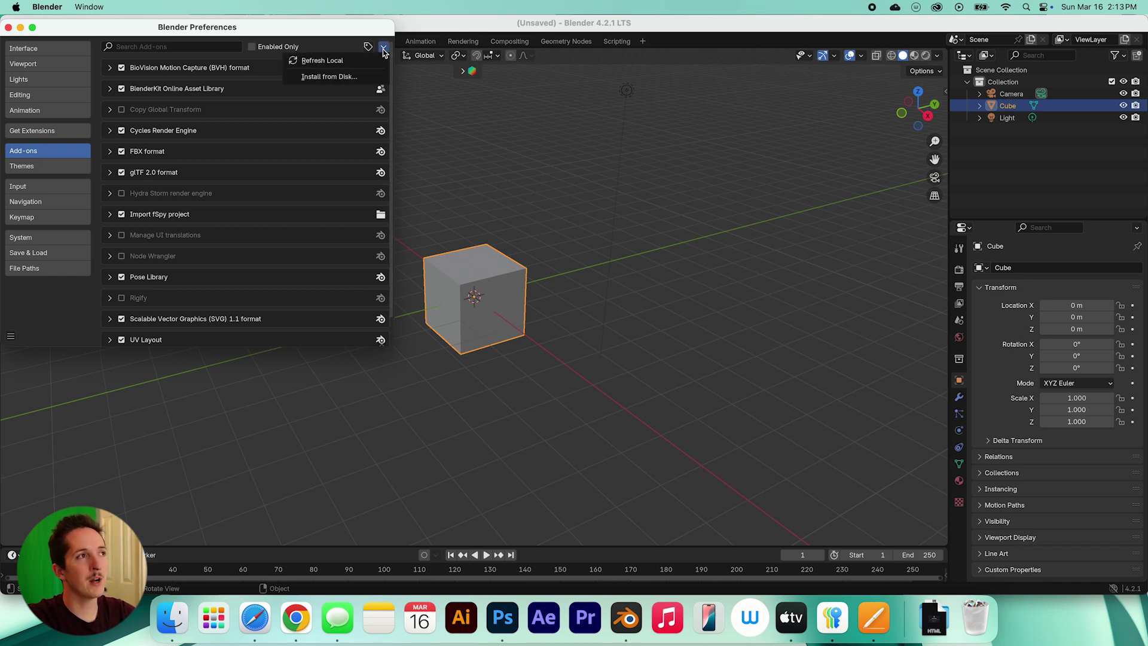
click(378, 81)
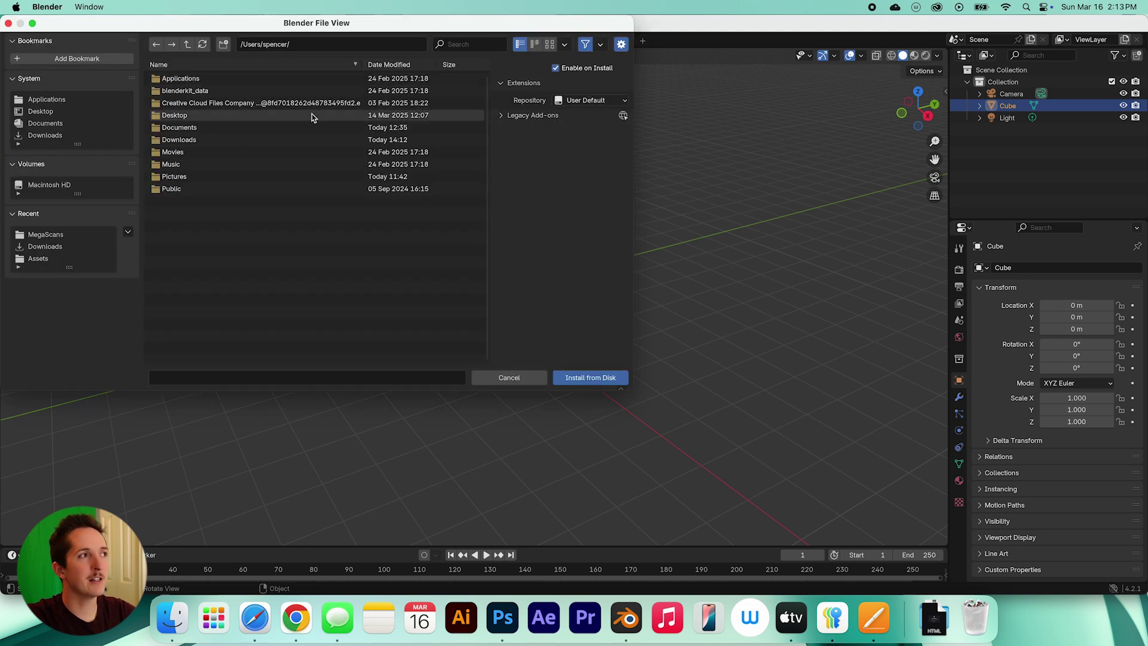
click(255, 139)
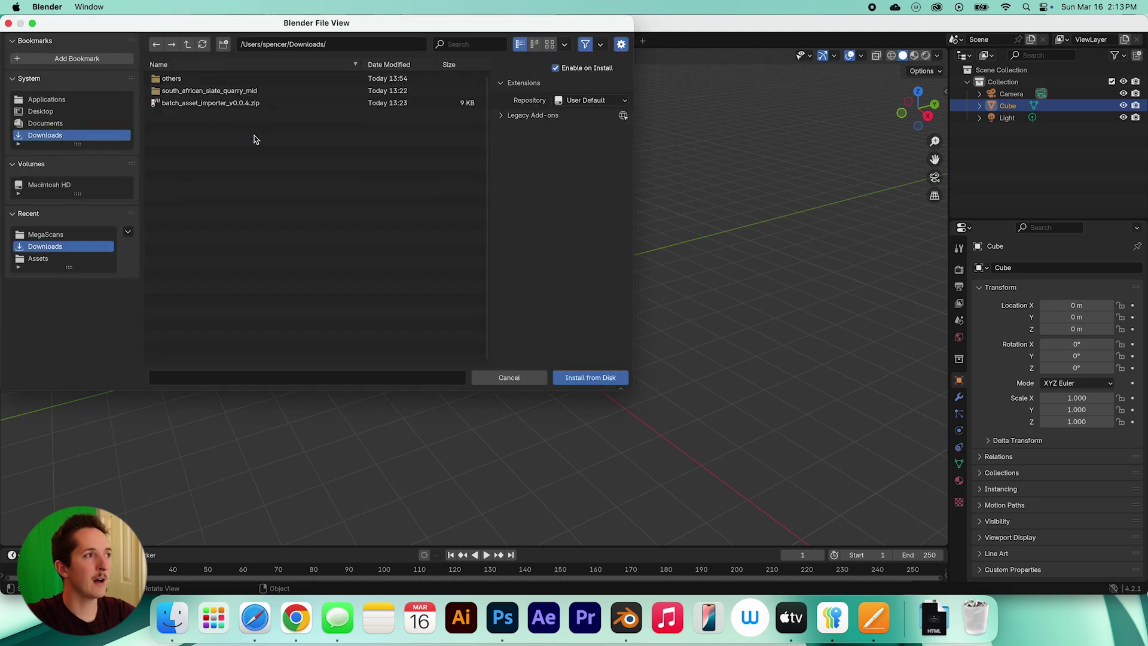
click(239, 105)
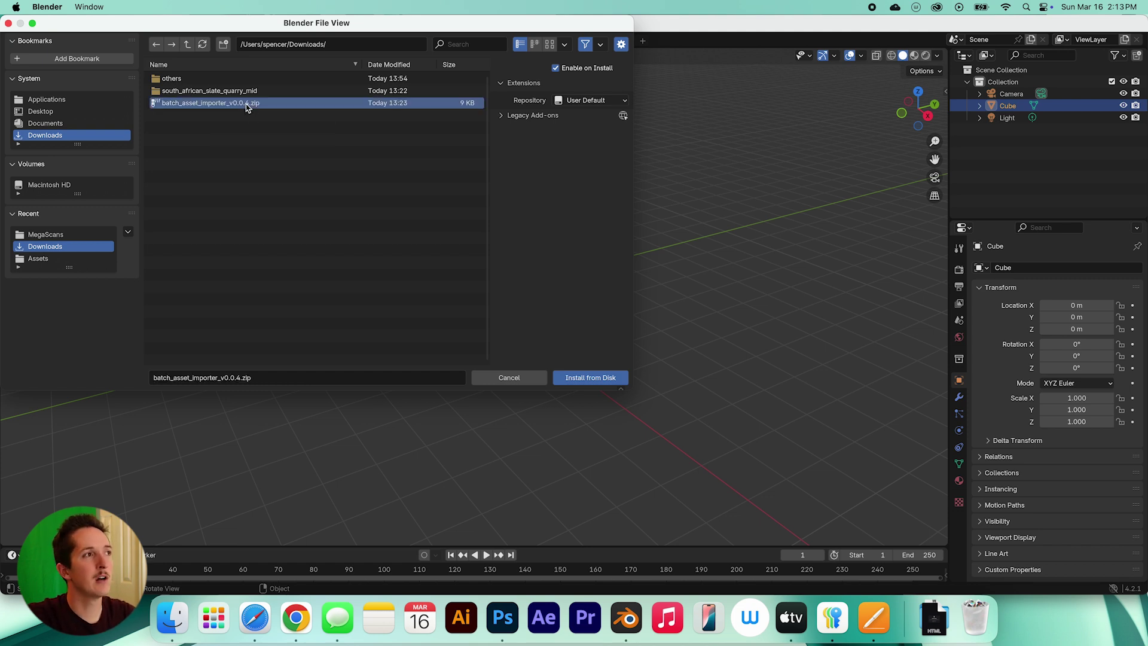
click(586, 381)
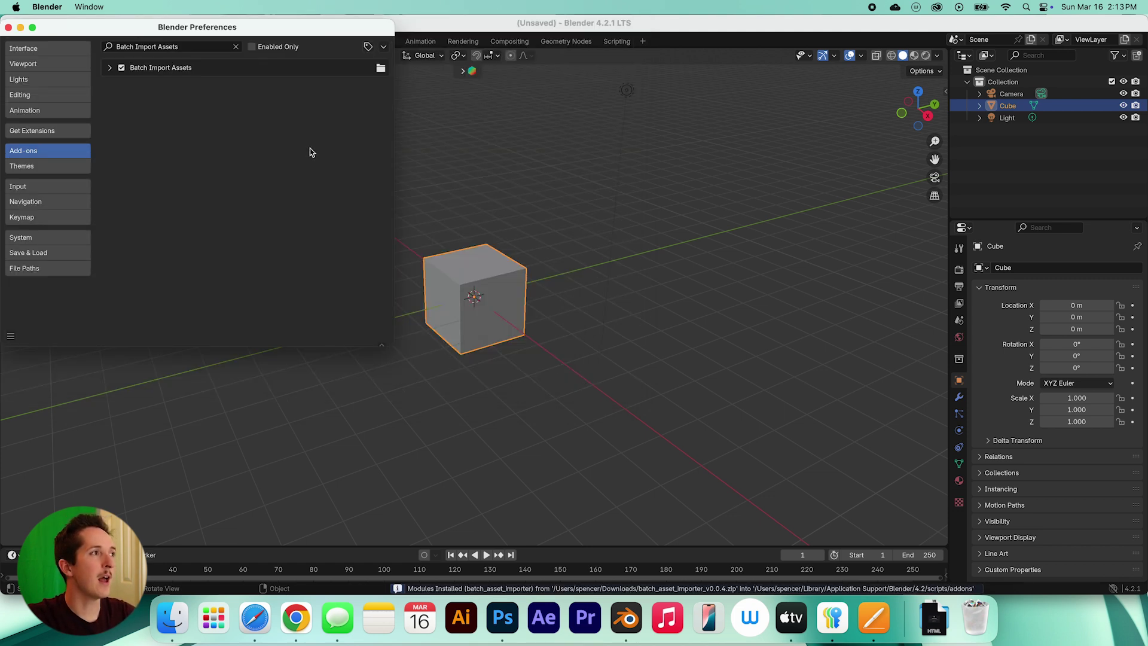
click(8, 27)
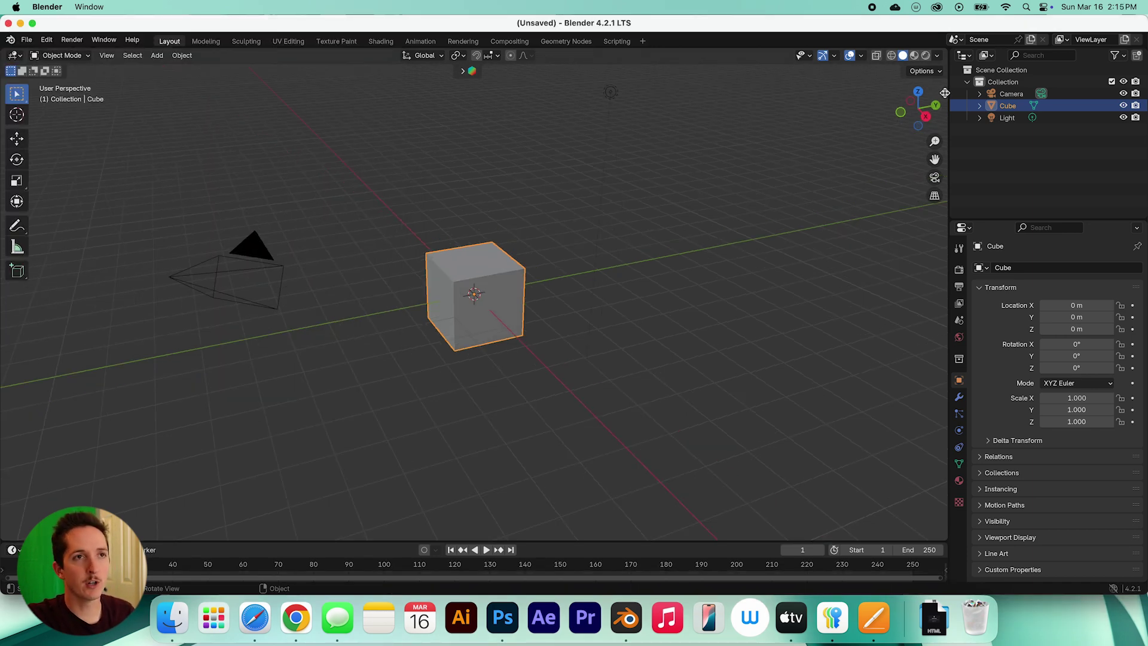
Save the file as slatequarry in the MegaScans folder from the Batch Import Assets add-on.
click(946, 91)
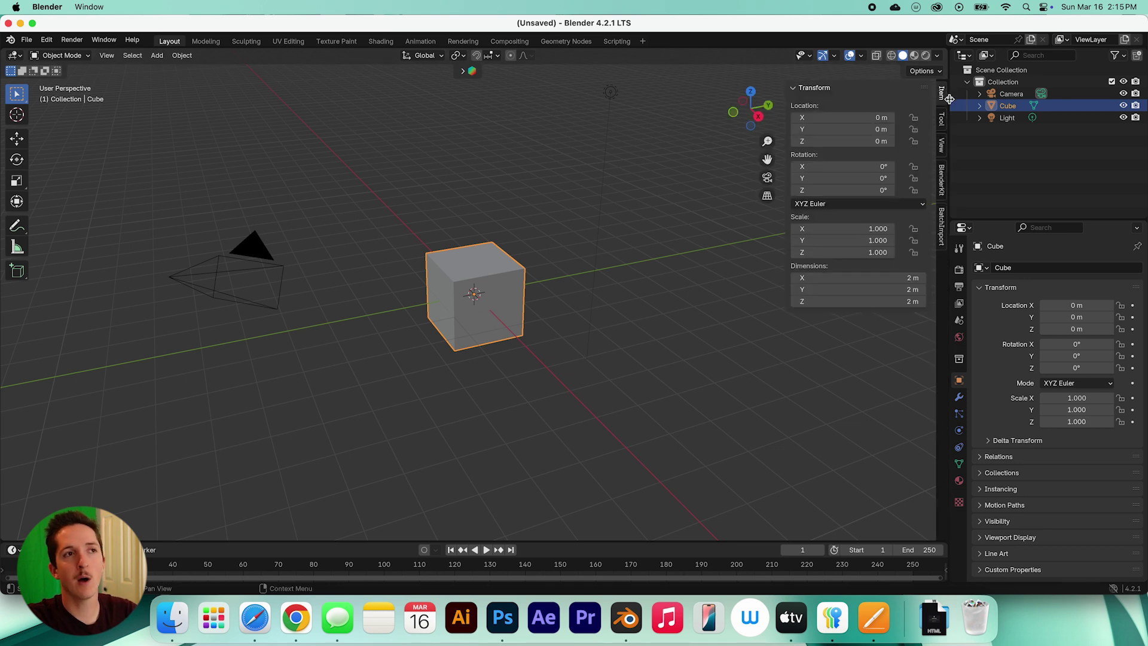
click(942, 225)
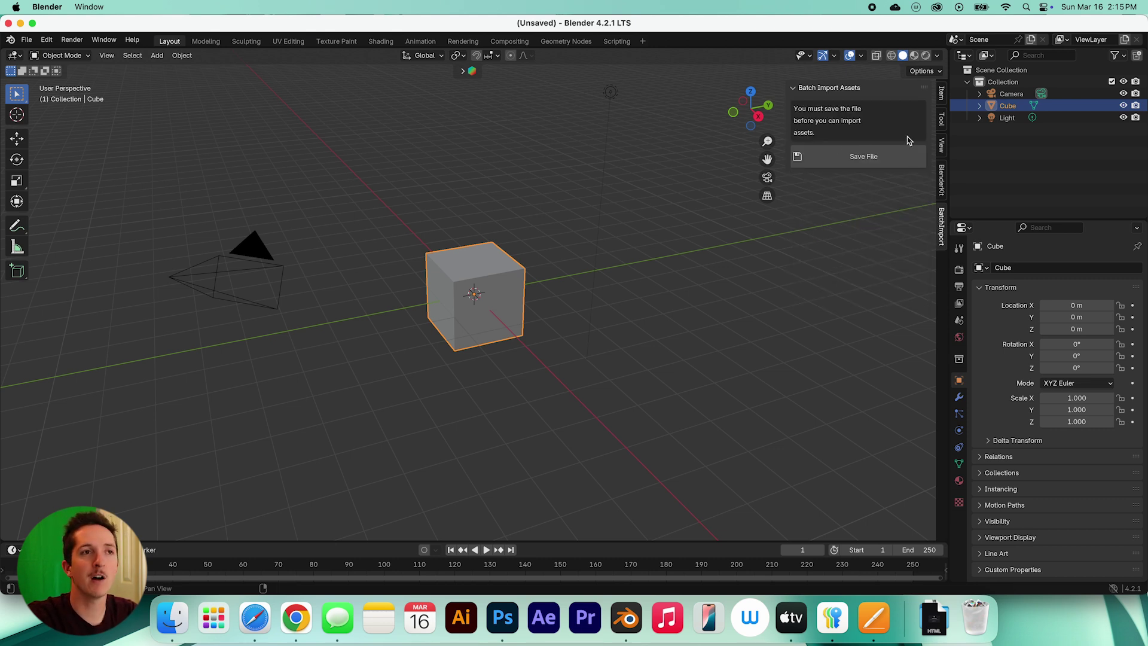
click(891, 159)
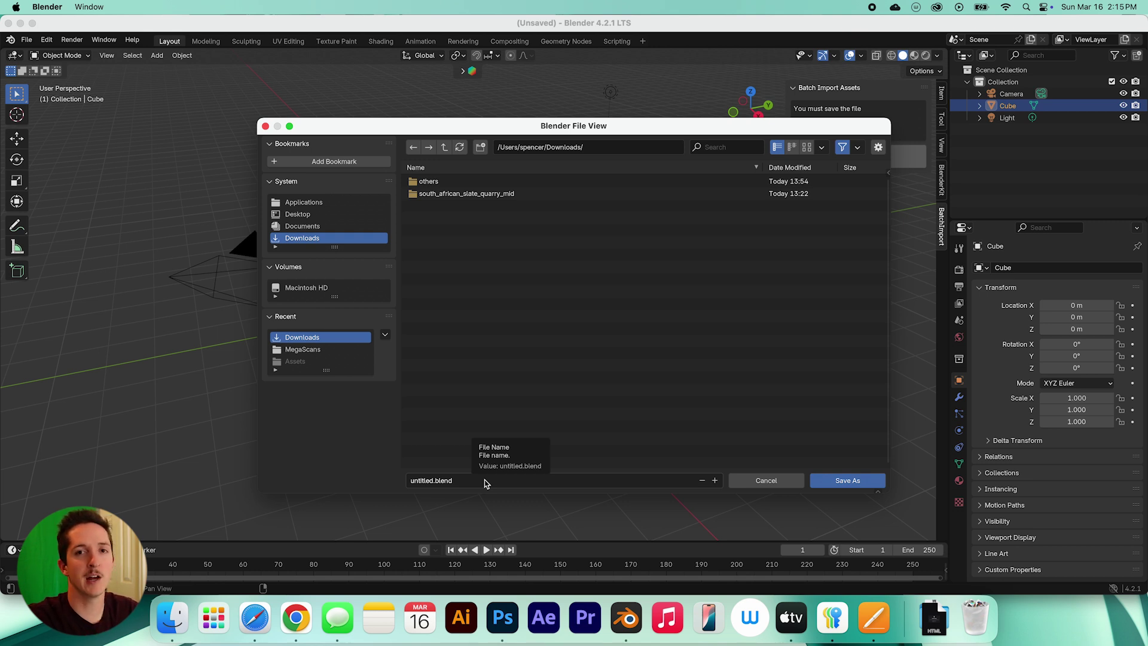
click(302, 349)
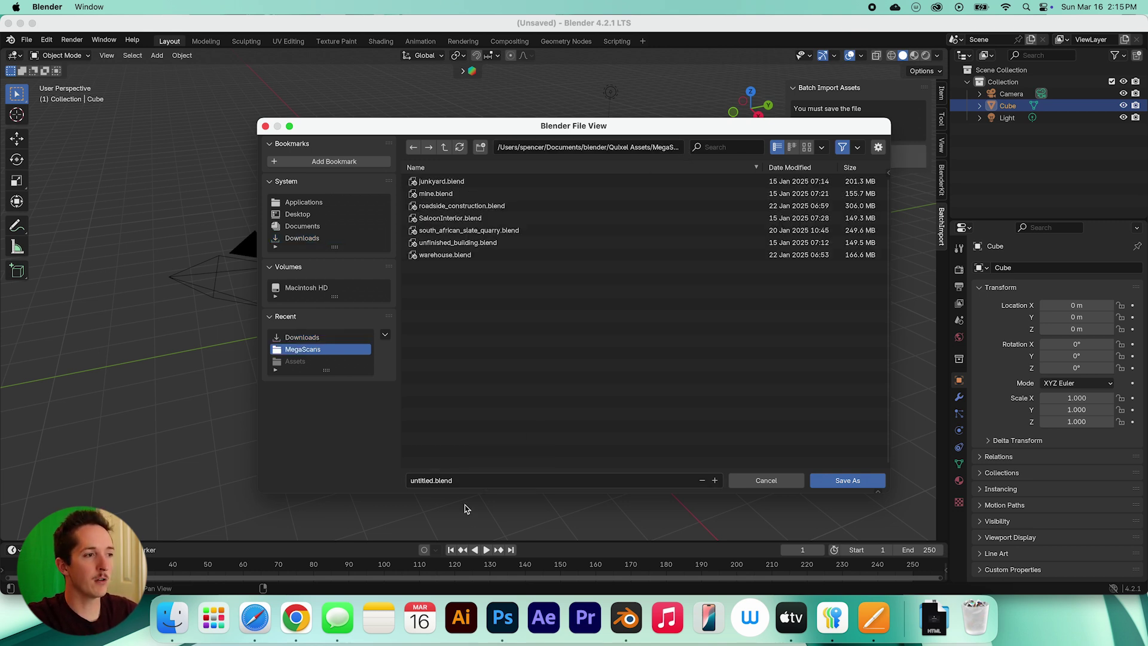
click(453, 484)
text(slate_)
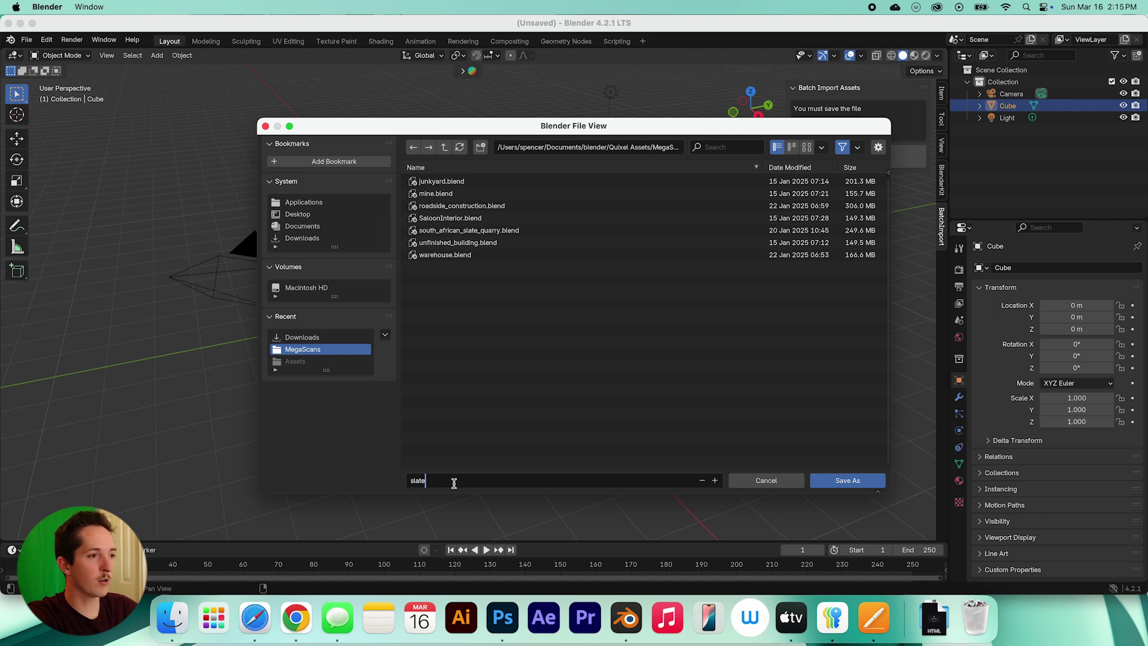
text(quarry)
click(848, 480)
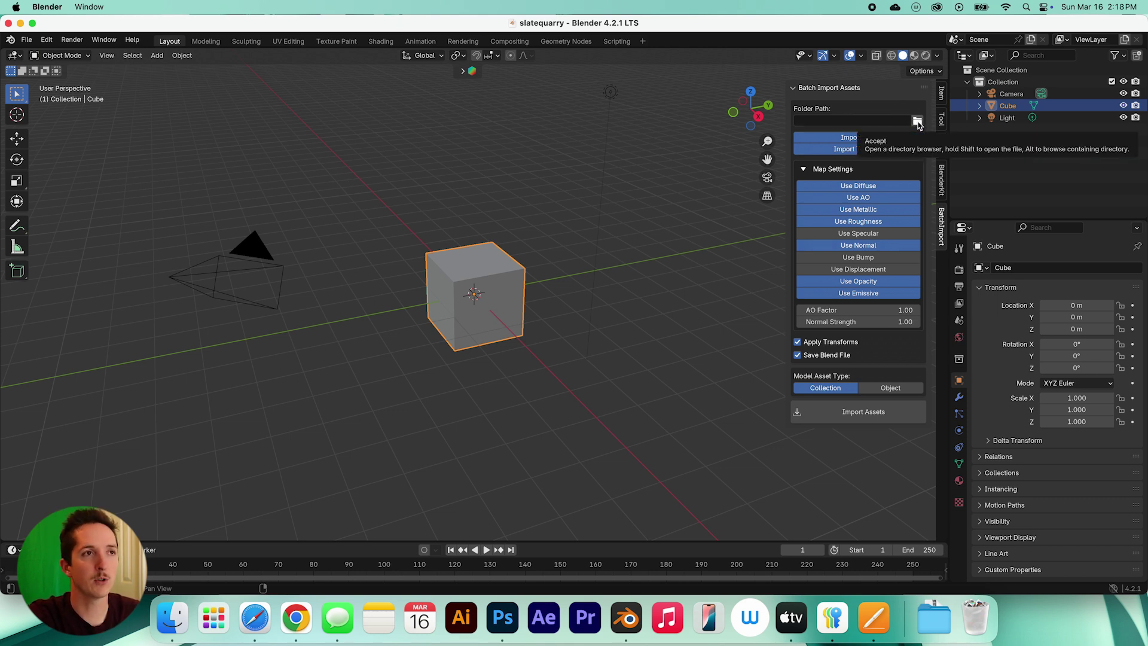
Batch import the assets from the south_african_slate_quarry_mid folder in Downloads with displacement maps enabled.
click(918, 122)
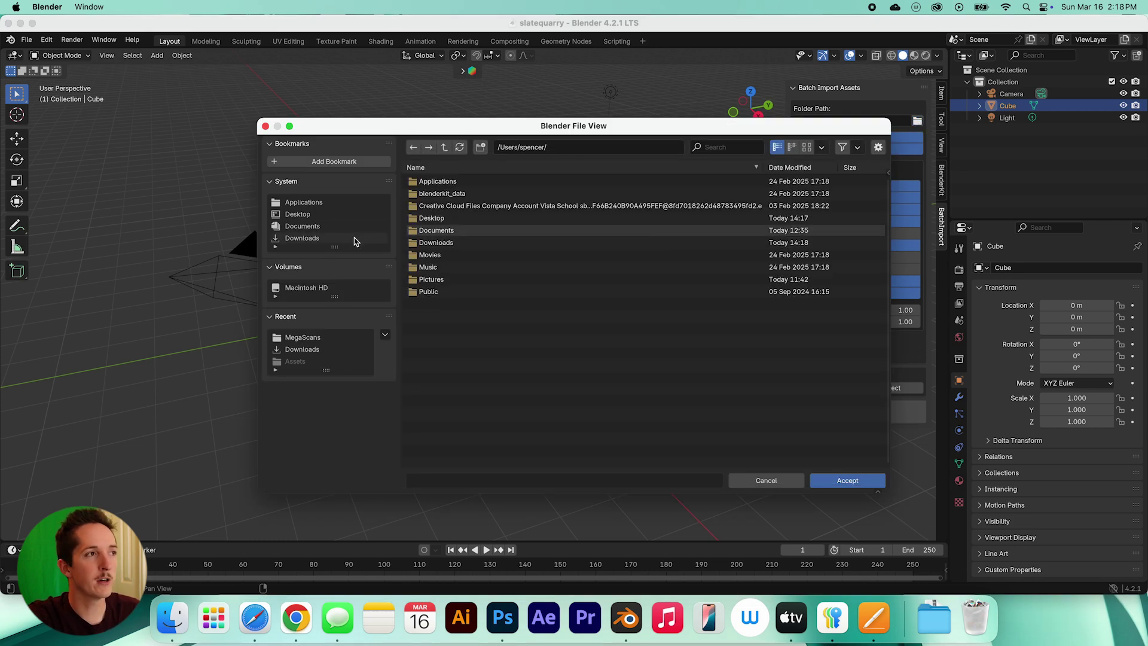
click(354, 238)
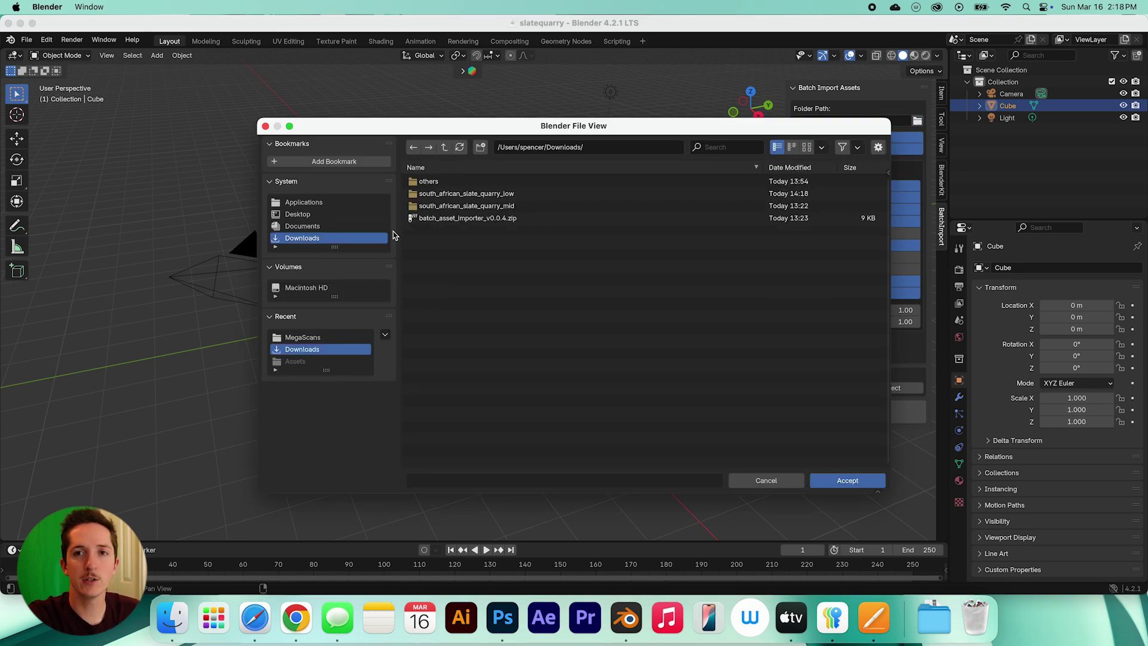
click(516, 206)
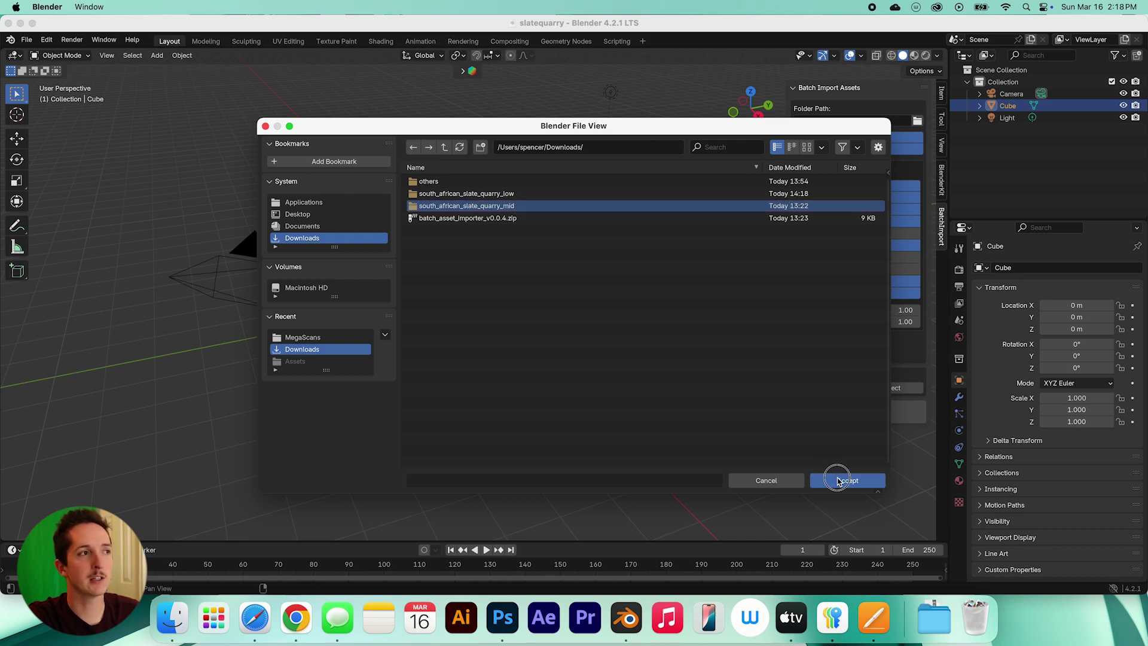
click(839, 481)
click(845, 481)
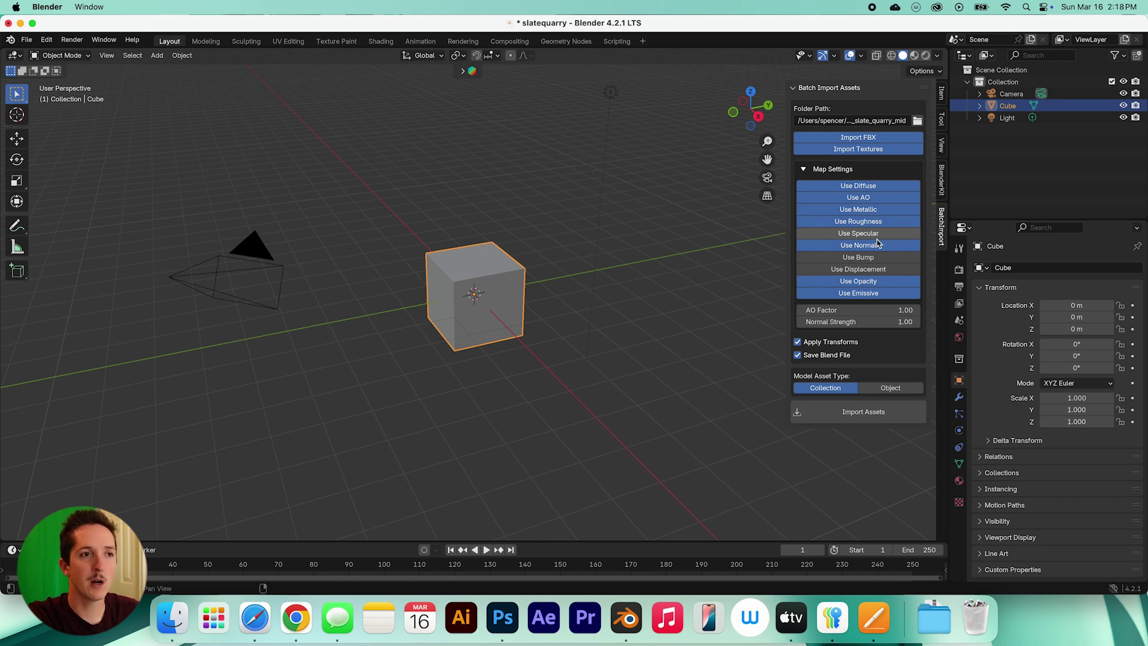
click(863, 270)
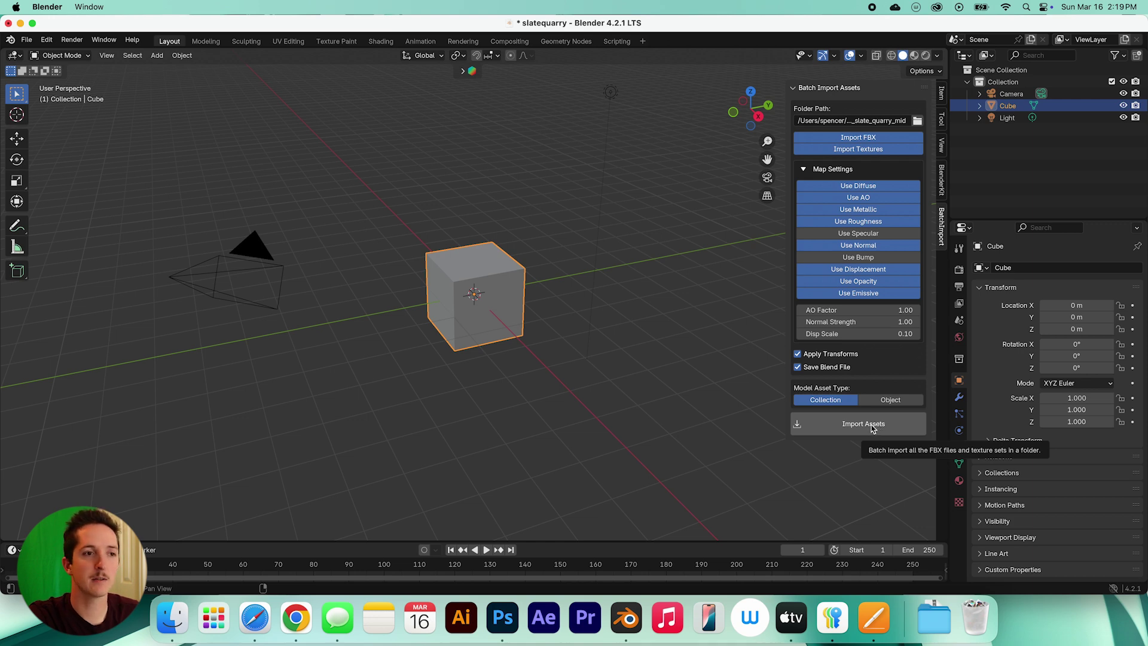
click(876, 424)
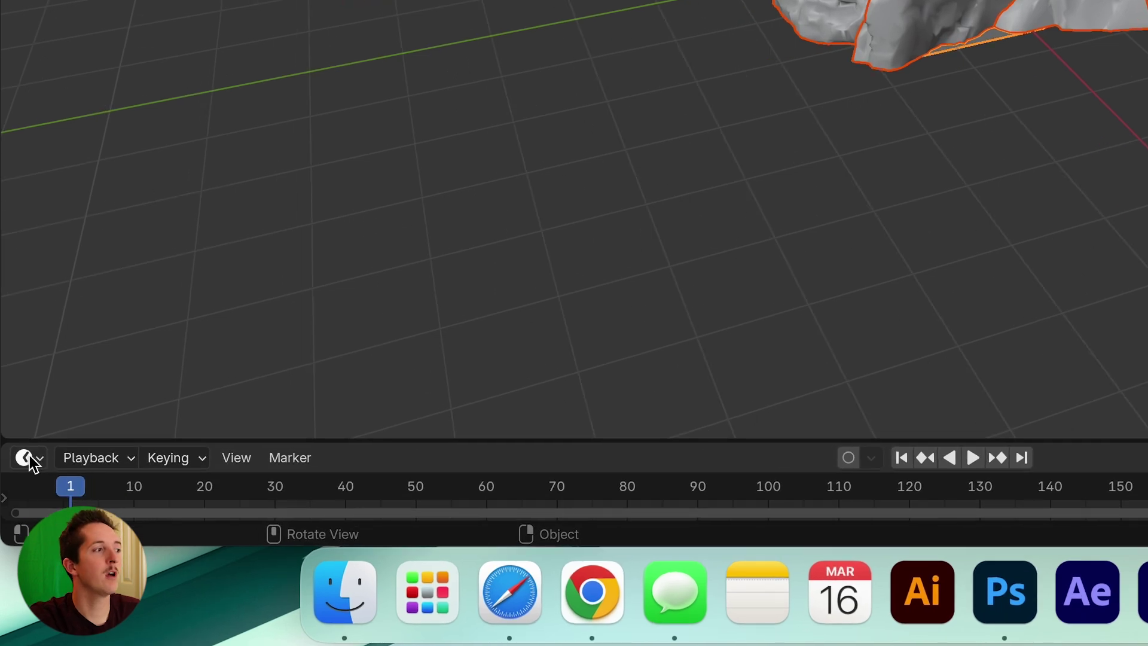
Change the timeline area into an Asset Browser and enlarge it to show several rows of assets.
click(37, 461)
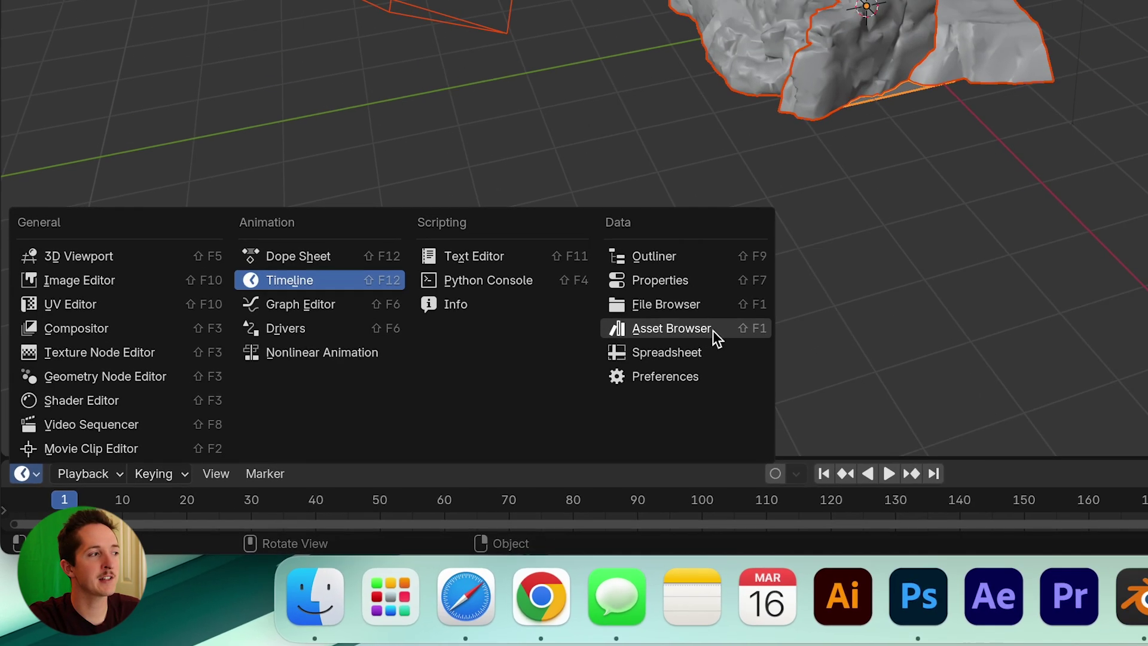
click(735, 302)
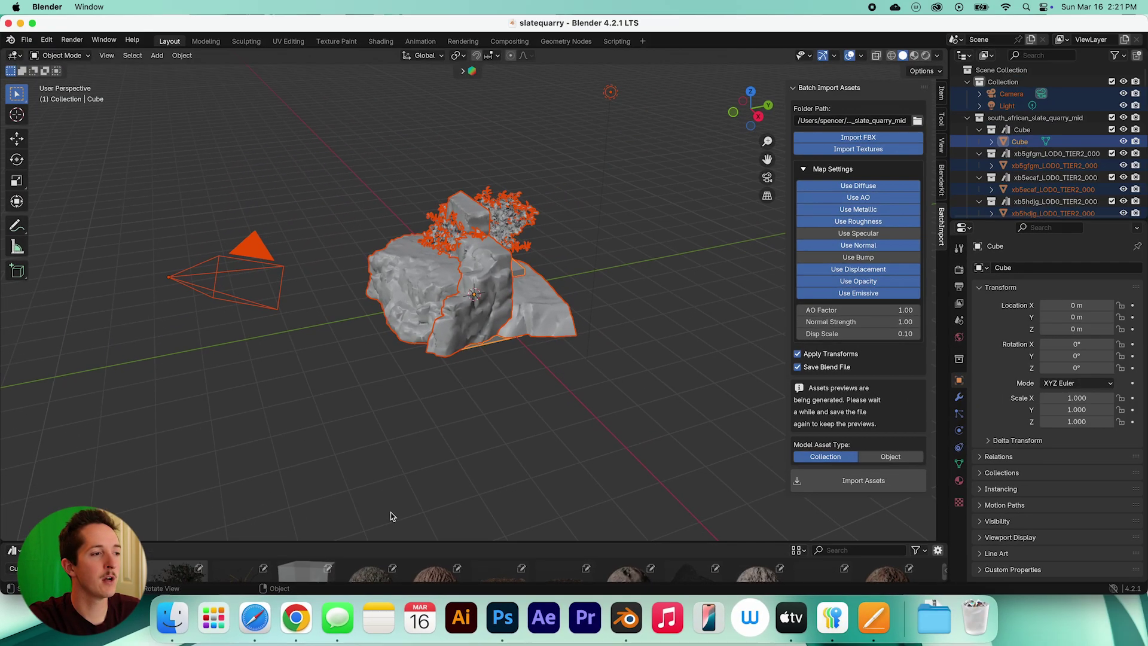
drag(425, 540, 459, 345)
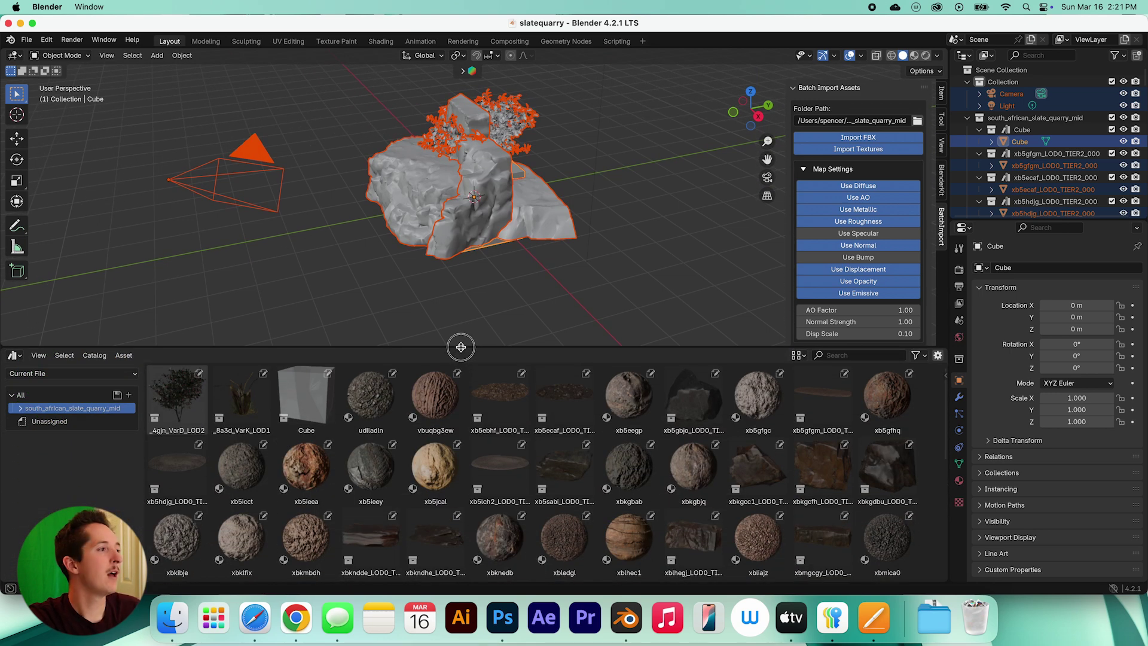
Browse the current file's Materials and Models catalogs under south_african_slate_quarry_mid.
click(36, 373)
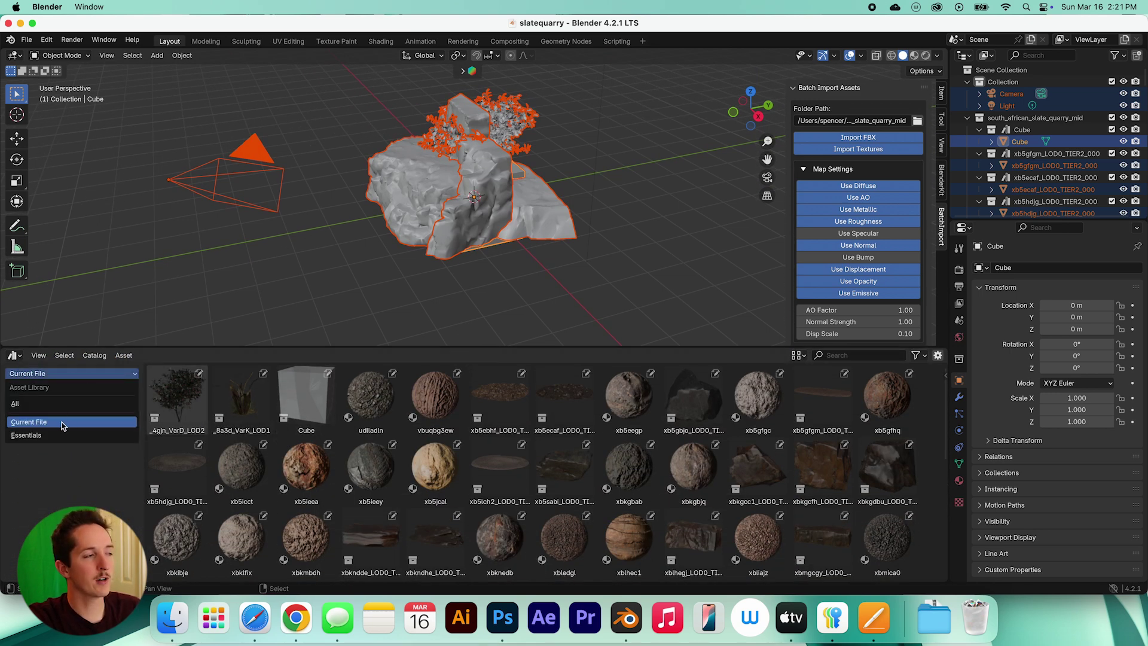
click(37, 423)
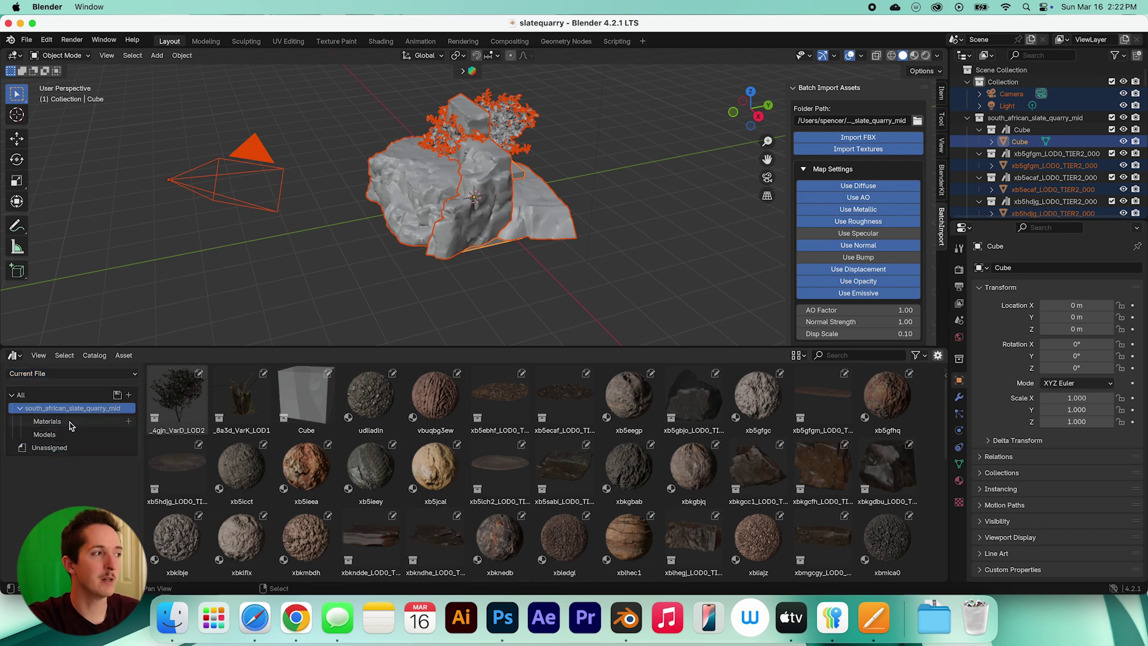
click(54, 422)
click(60, 435)
click(64, 422)
click(64, 435)
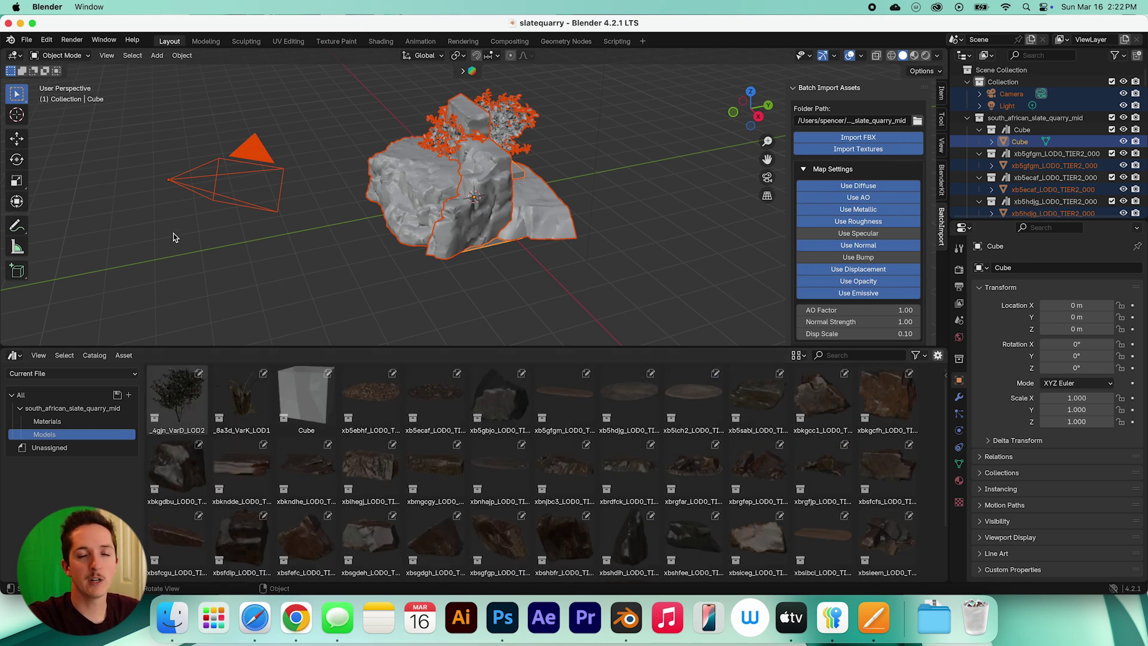
Start a new General file, saving the changes to slatequarry.blend and its modified asset catalogs.
click(26, 40)
mouse_move(49, 54)
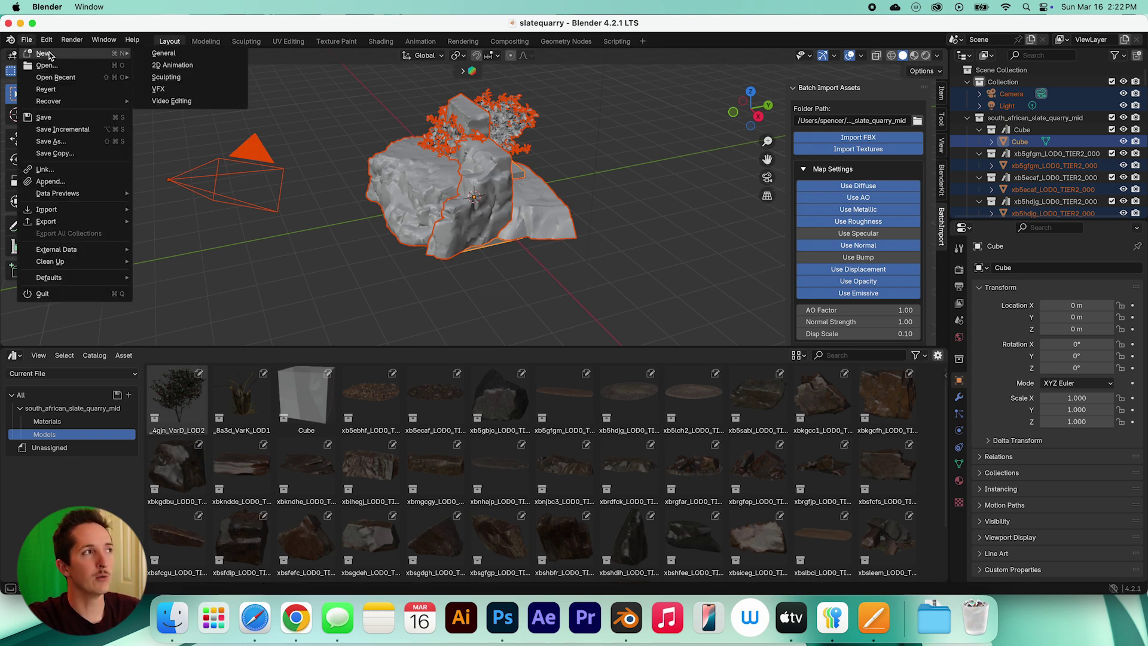
click(175, 55)
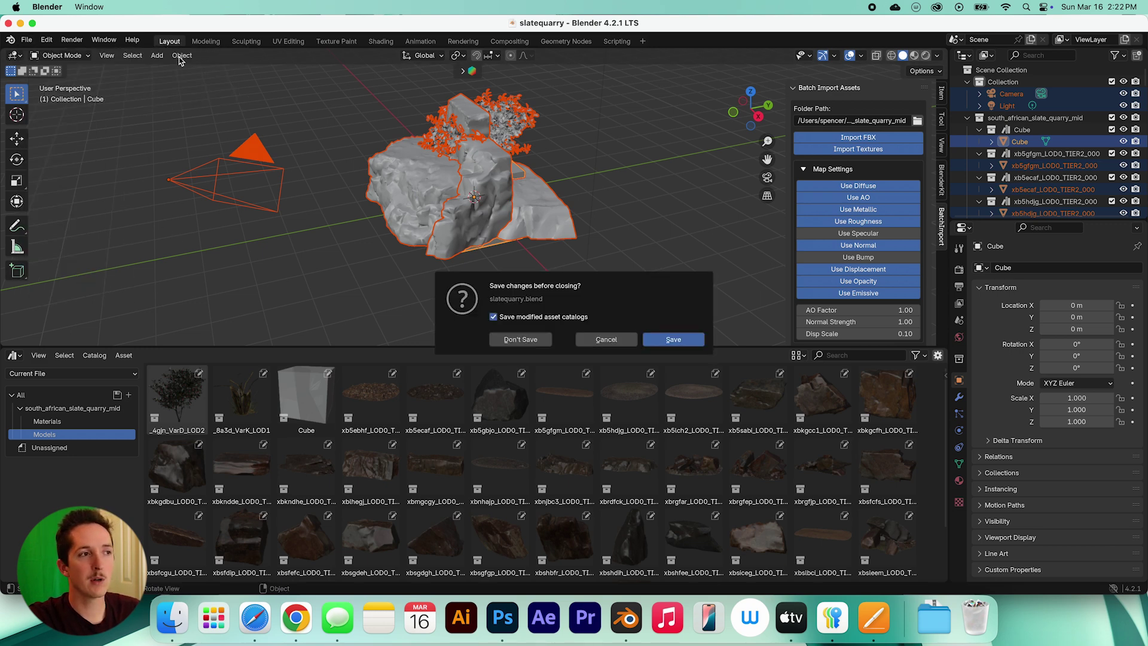
click(673, 340)
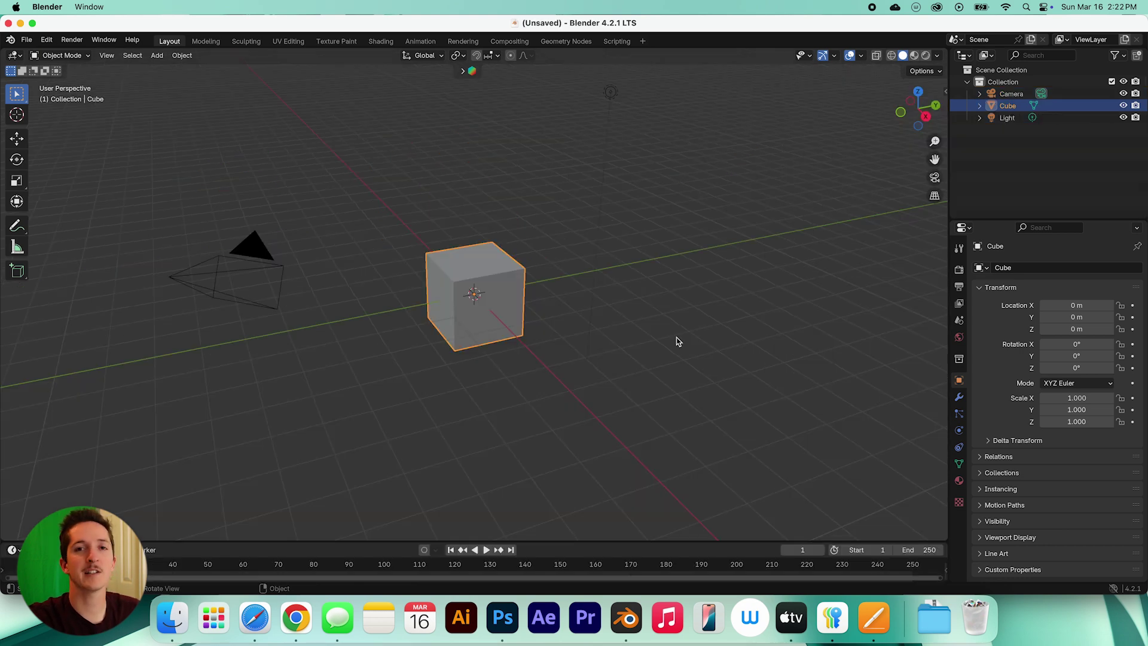
Enlarge the new file's timeline area and change it into an Asset Browser.
drag(359, 541, 359, 395)
click(13, 404)
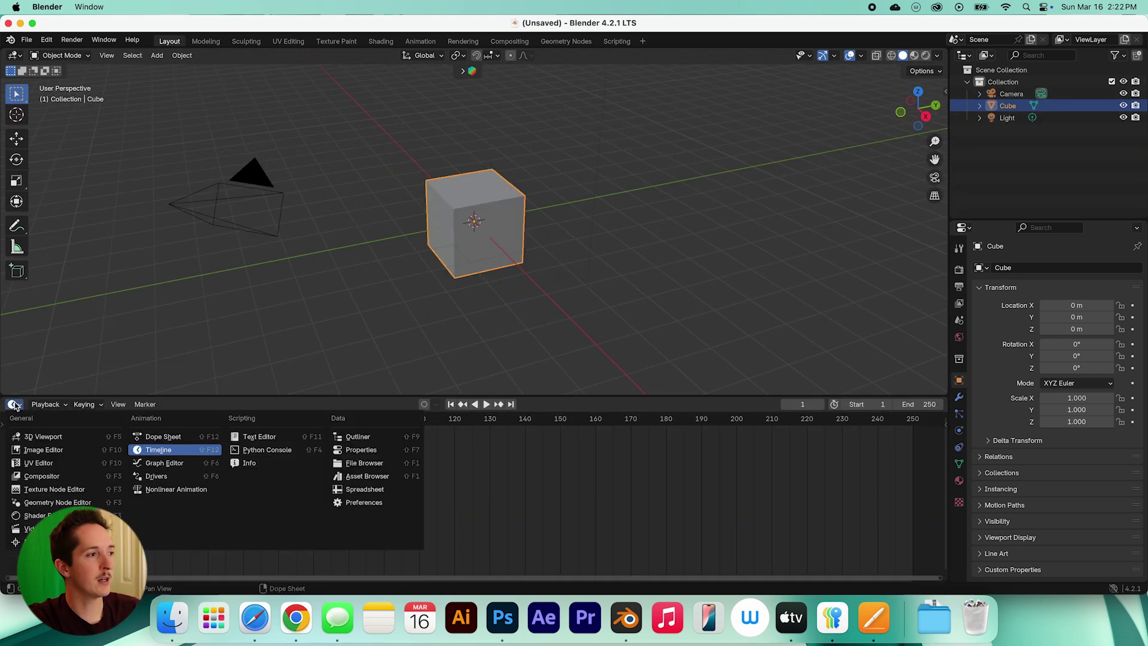
click(13, 404)
click(13, 404)
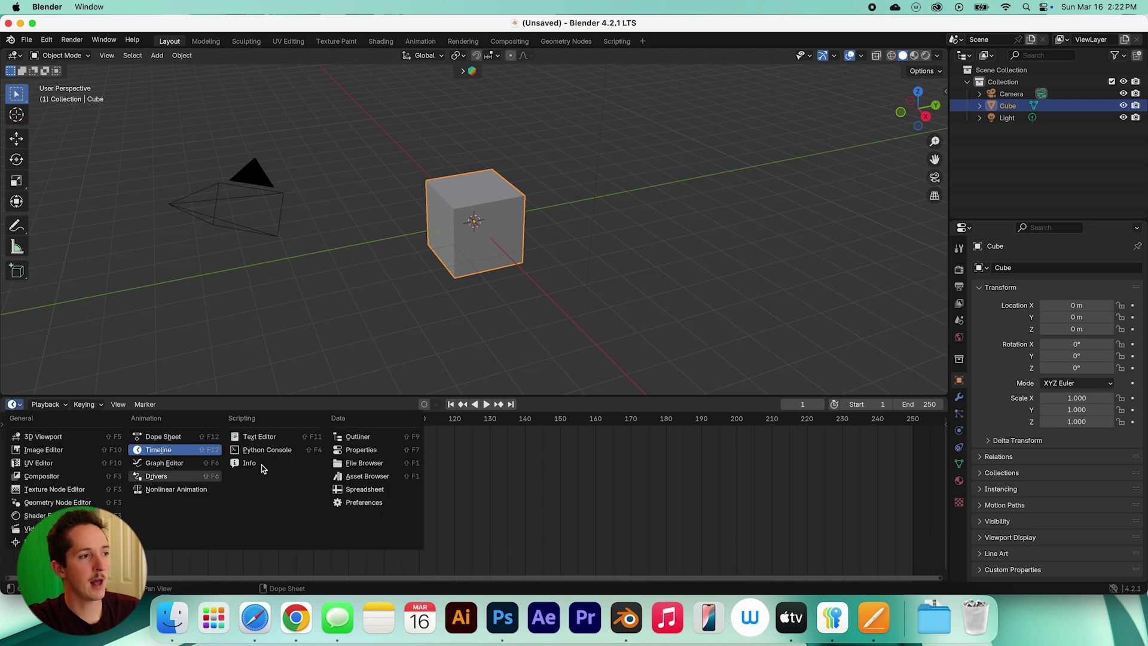
click(383, 476)
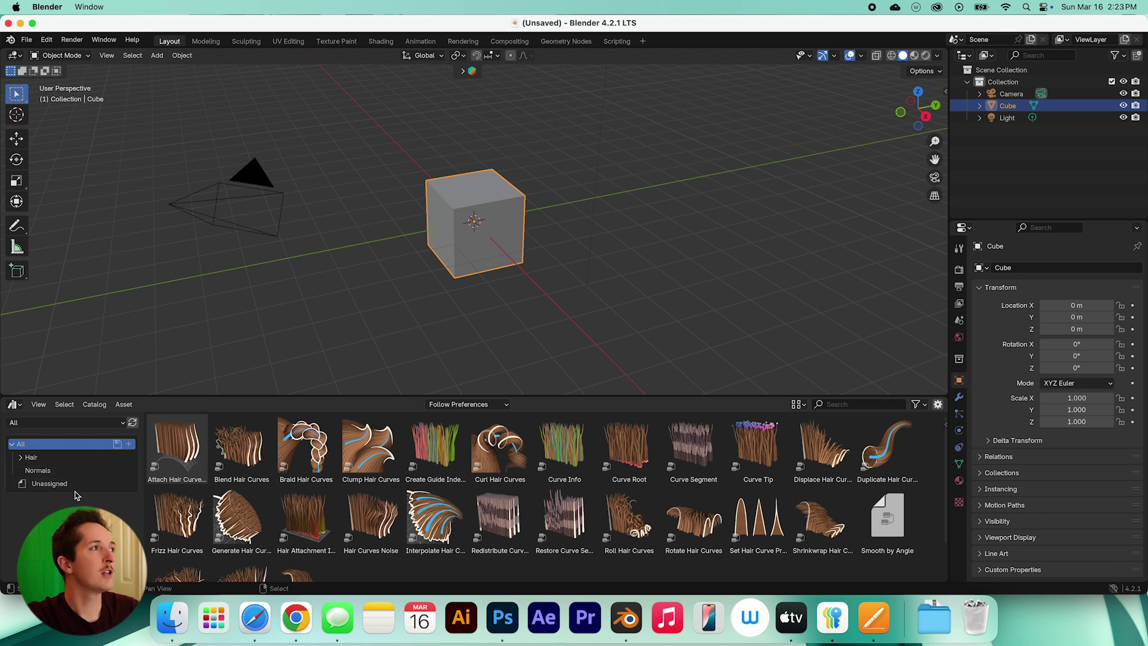
Add the MegaScans folder inside Quixel Assets as an asset library in the preferences' file paths.
click(46, 41)
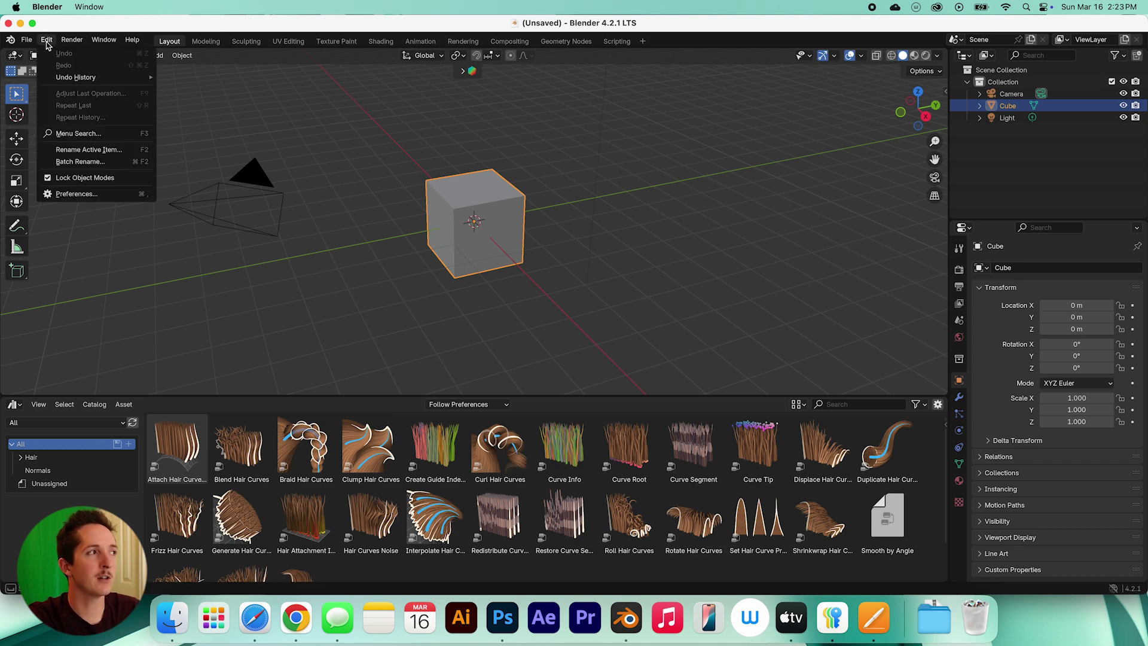
click(108, 196)
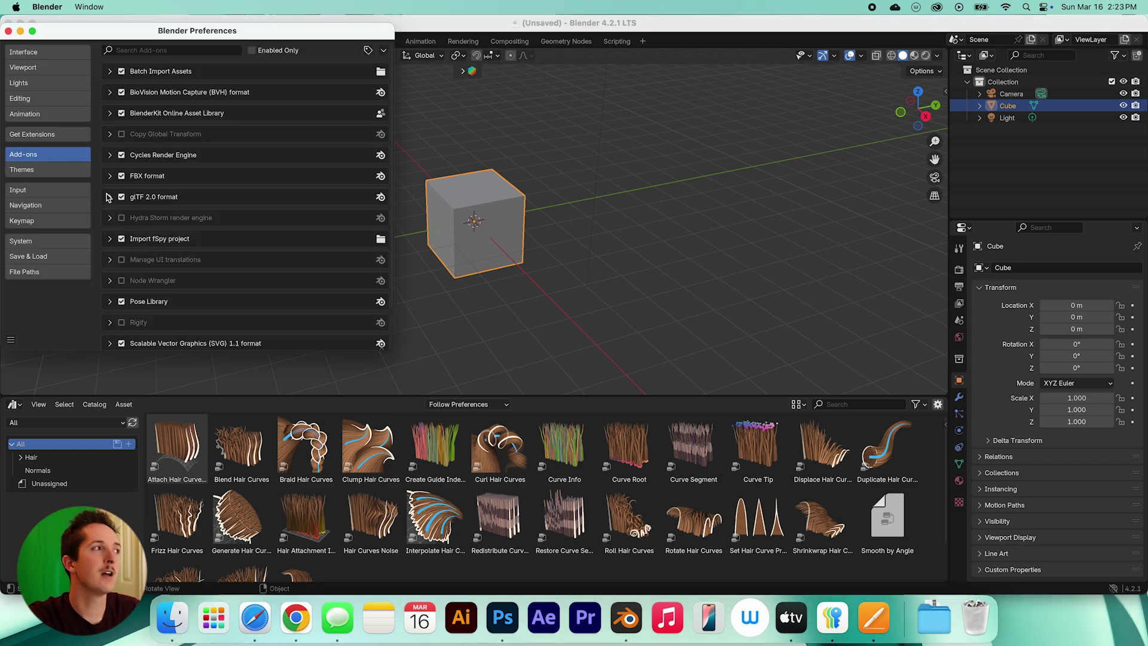
click(53, 273)
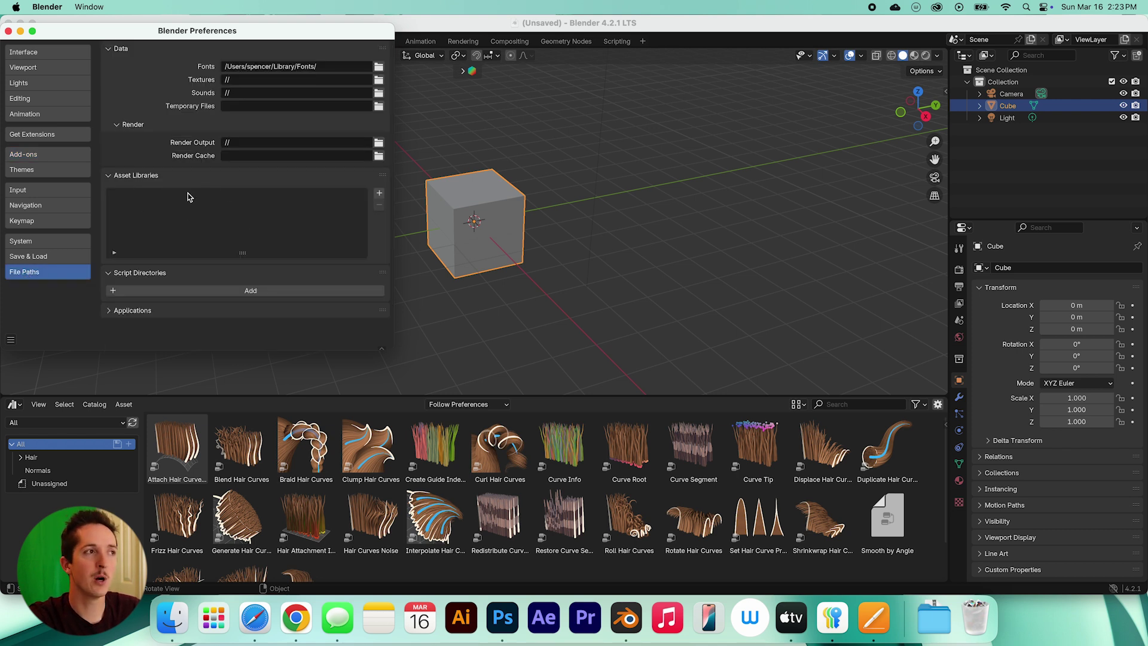
click(379, 193)
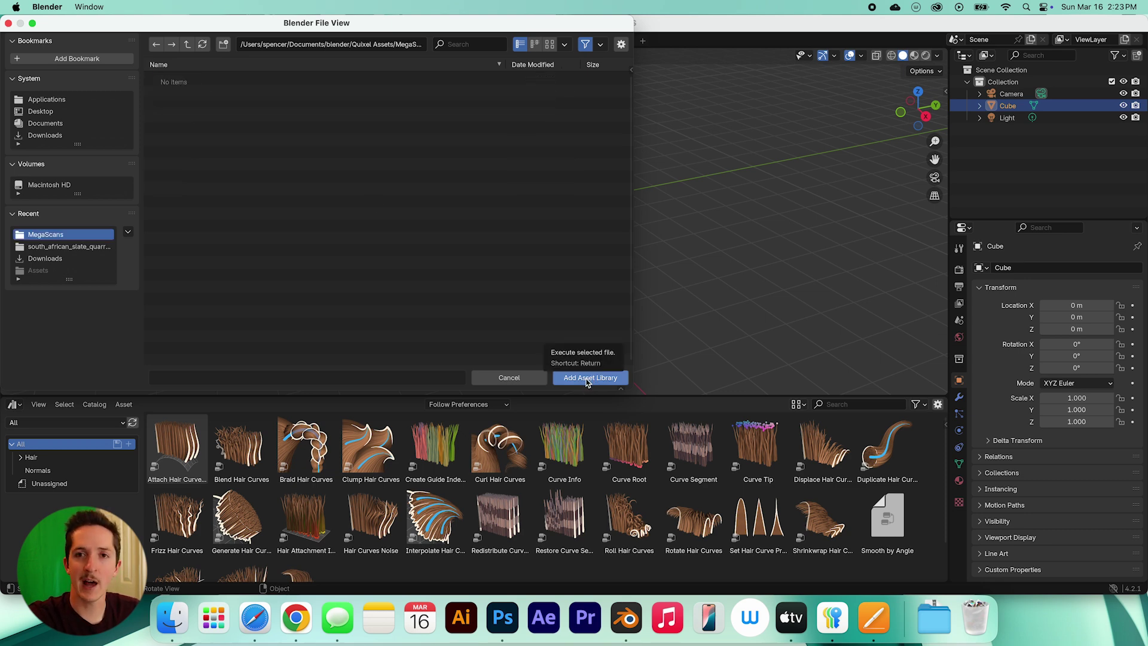
click(590, 378)
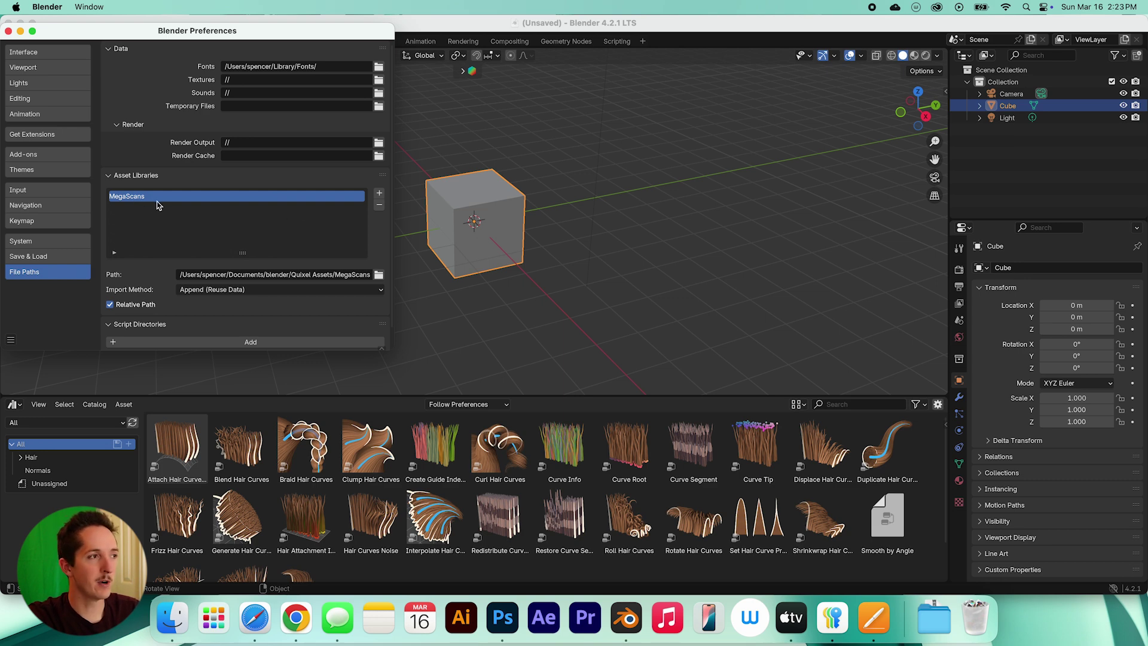
click(9, 30)
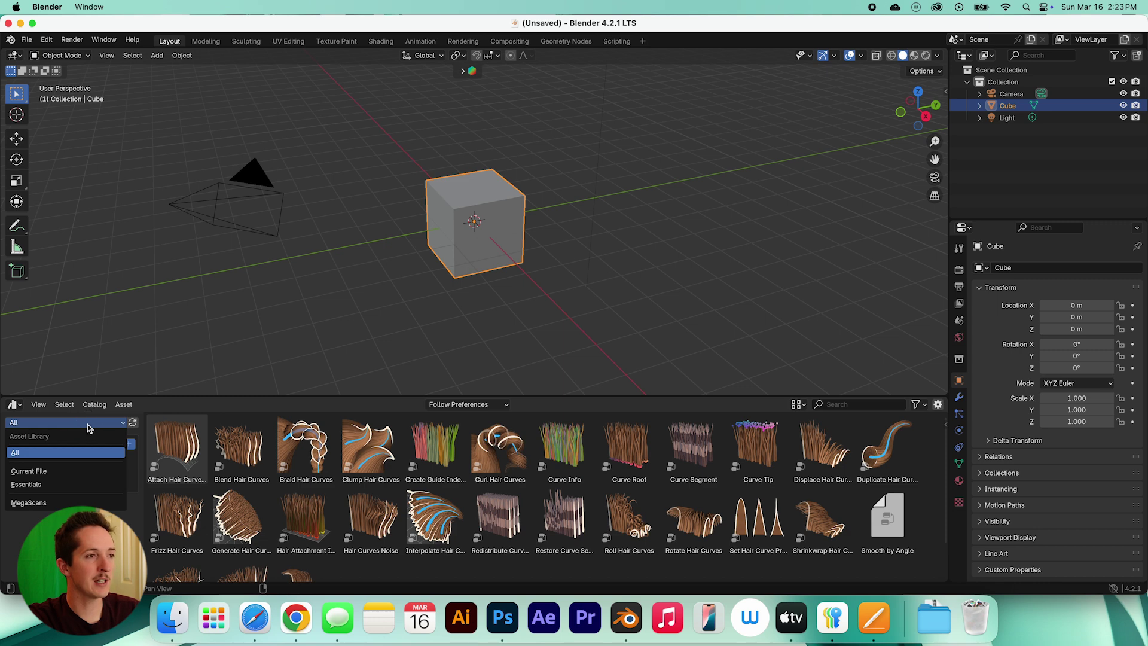
Switch the Asset Browser to the MegaScans library and show its south_african_slate_quarry_mid catalog.
click(45, 506)
click(78, 456)
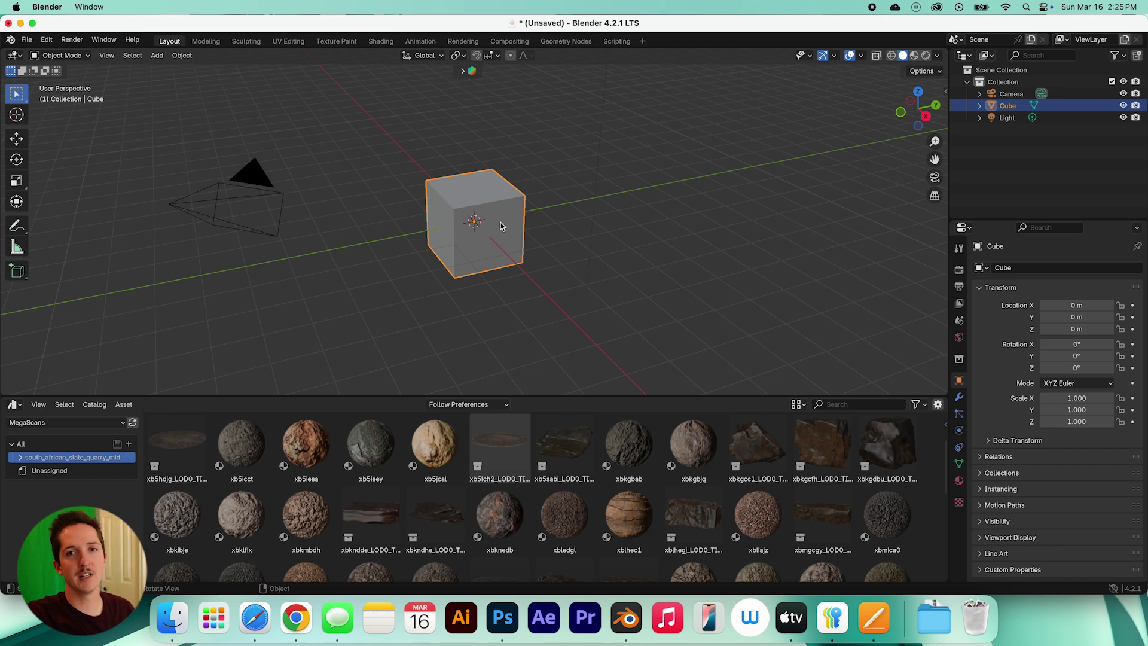
Delete the default cube from the scene.
key(x)
key(x)
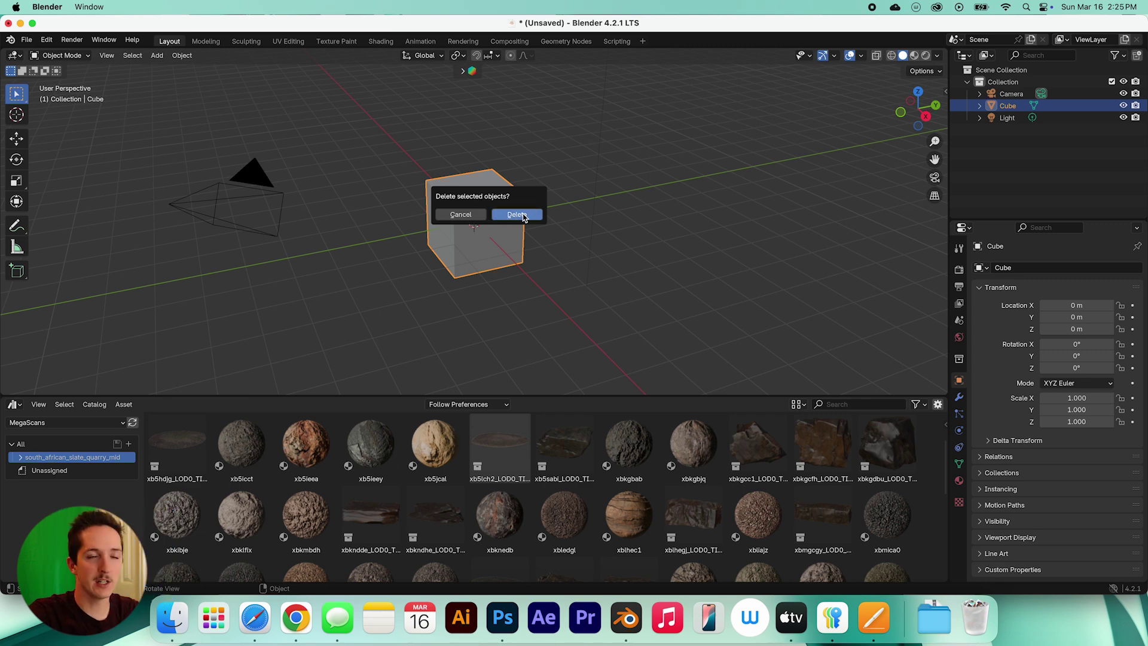
click(520, 215)
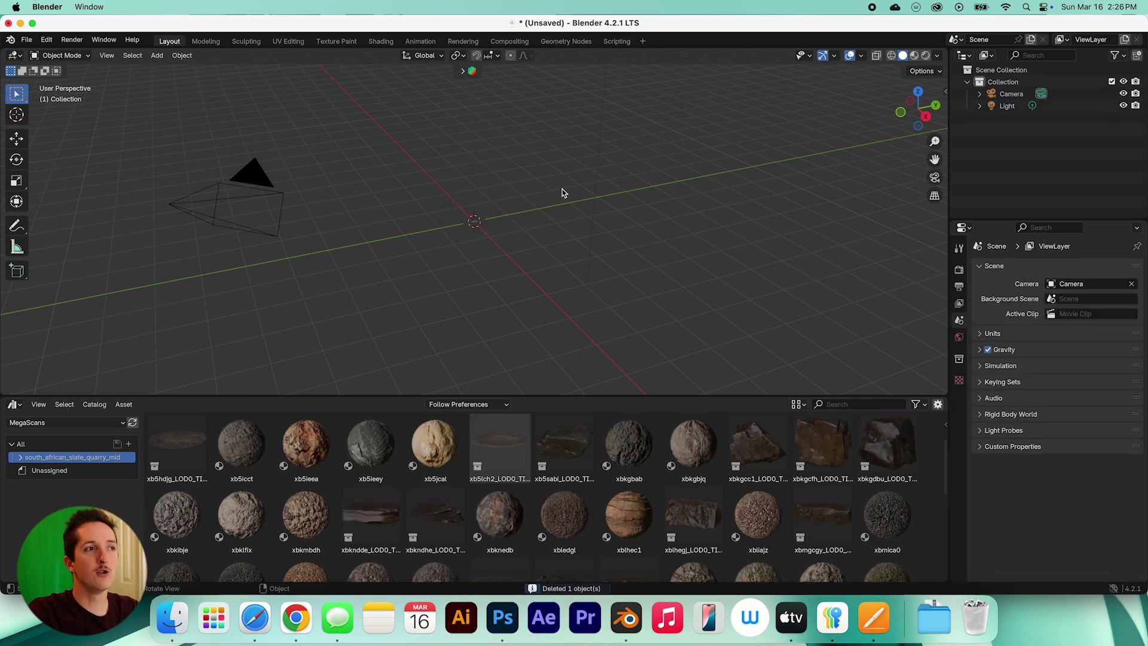
Look around the empty scene from several angles and distances.
middle_drag(566, 226, 531, 219)
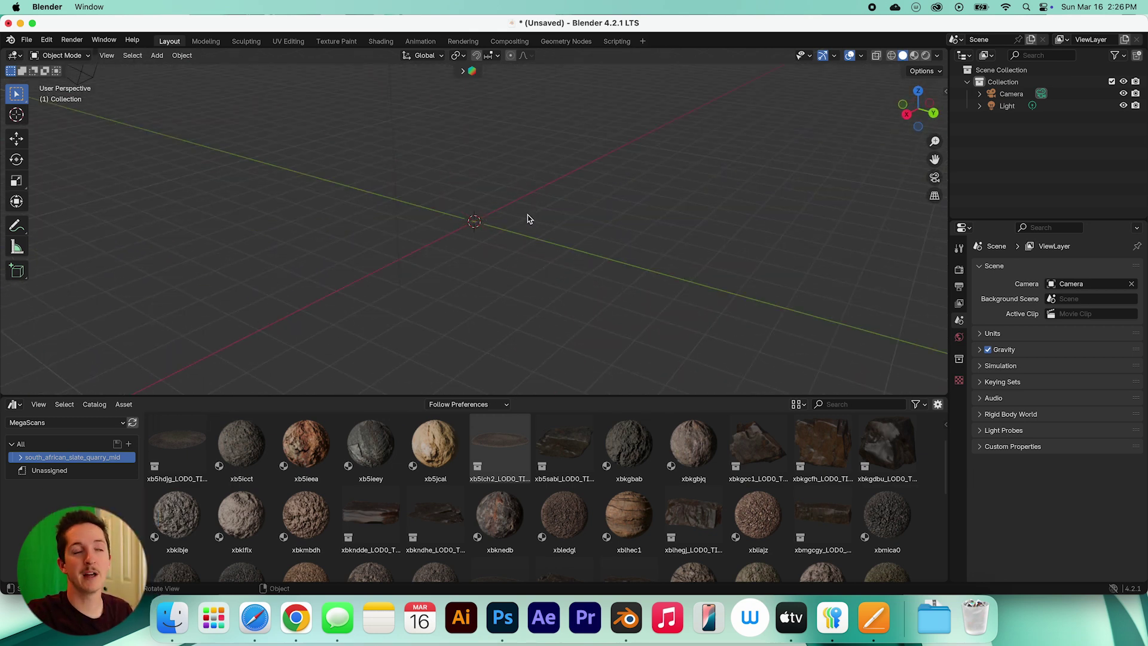
scroll(505, 223, down, 2)
middle_drag(501, 225, 498, 225)
scroll(498, 225, down, 3)
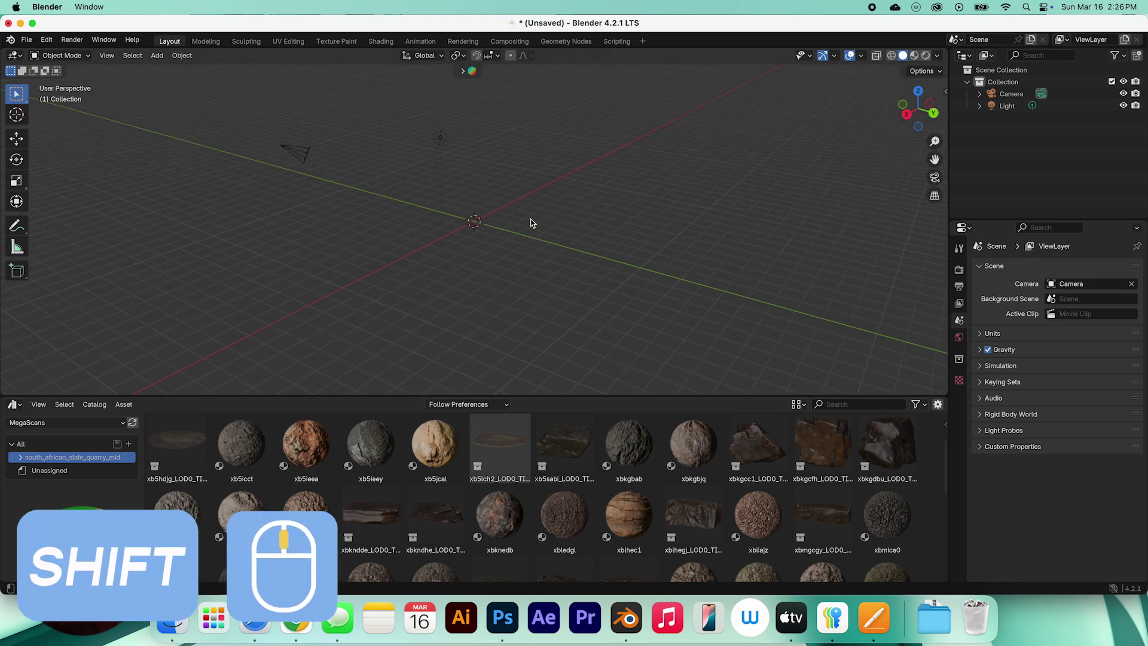
shift+middle_drag(533, 222, 440, 217)
scroll(458, 232, down, 4)
scroll(459, 232, up, 9)
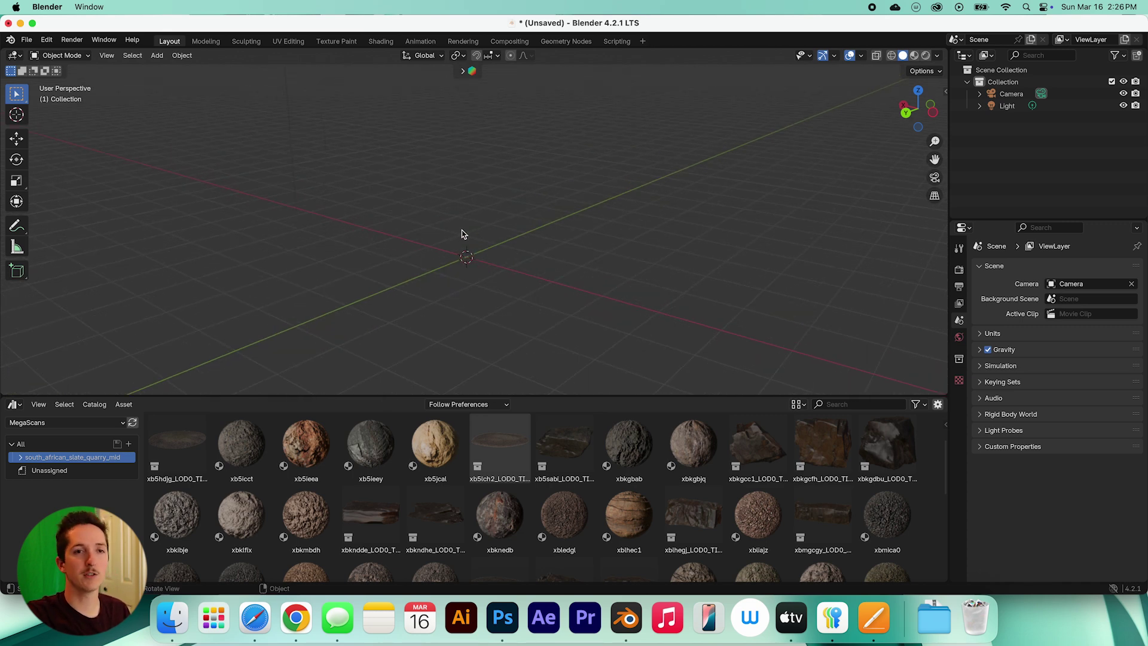
middle_drag(490, 256, 452, 258)
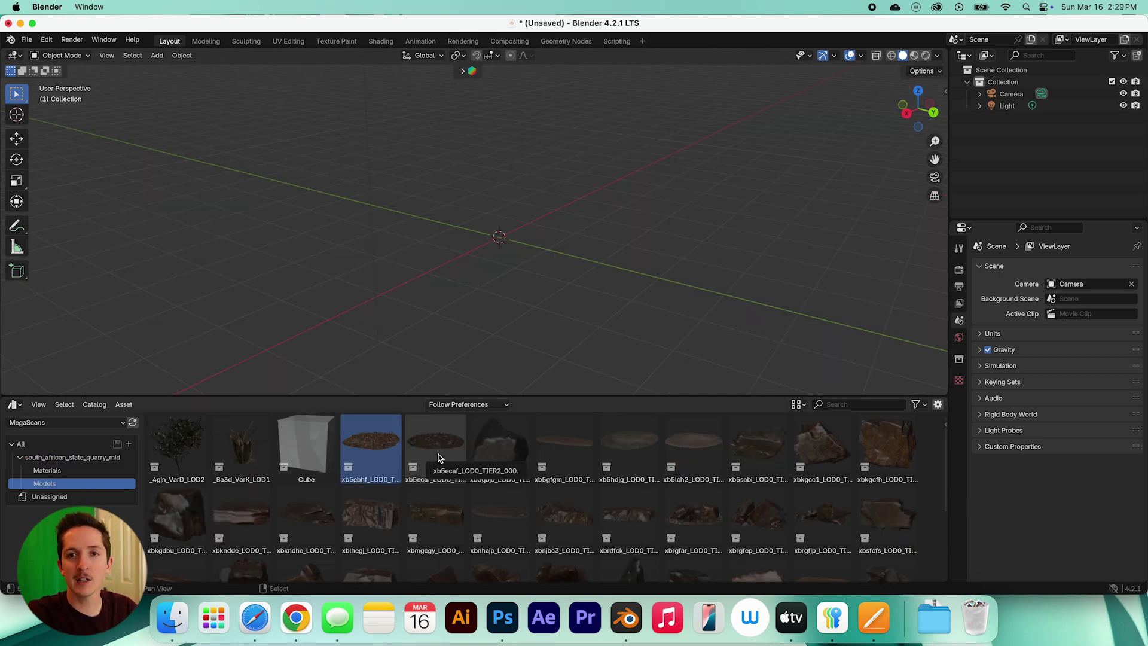
Place the xb5ecaf_LOD0_TIER2_000 gravel model from the Models catalog near the world origin.
drag(438, 458, 504, 239)
scroll(559, 264, up, 4)
middle_drag(601, 254, 525, 261)
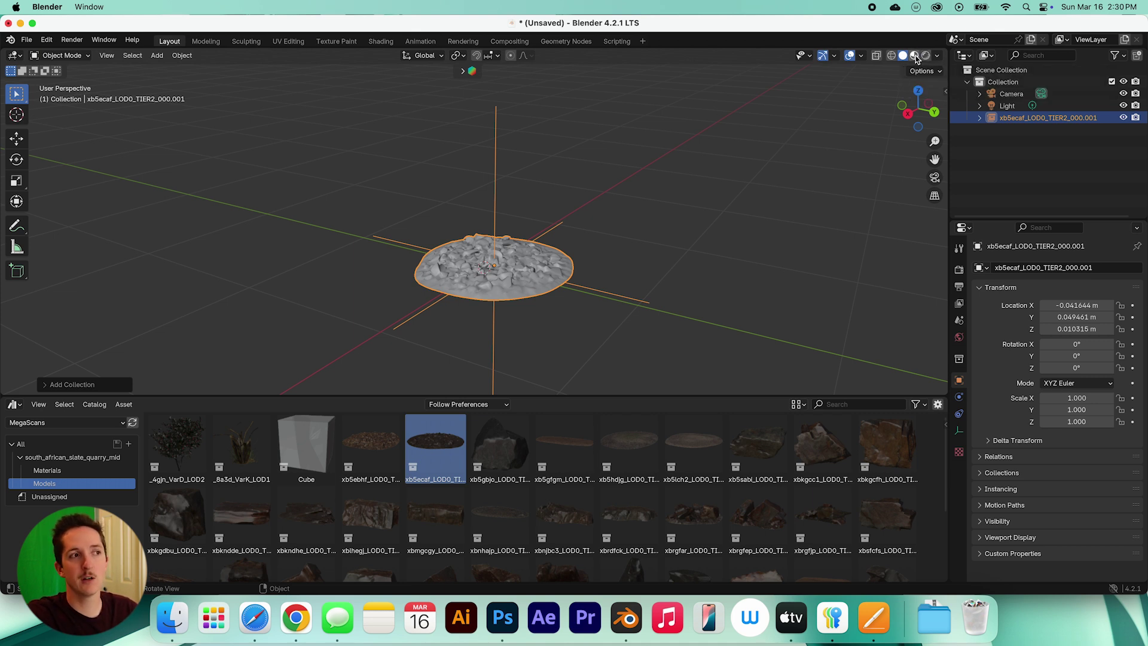
Compare the gravel model in Material Preview and Rendered shading, leaving the viewport in Material Preview.
click(915, 56)
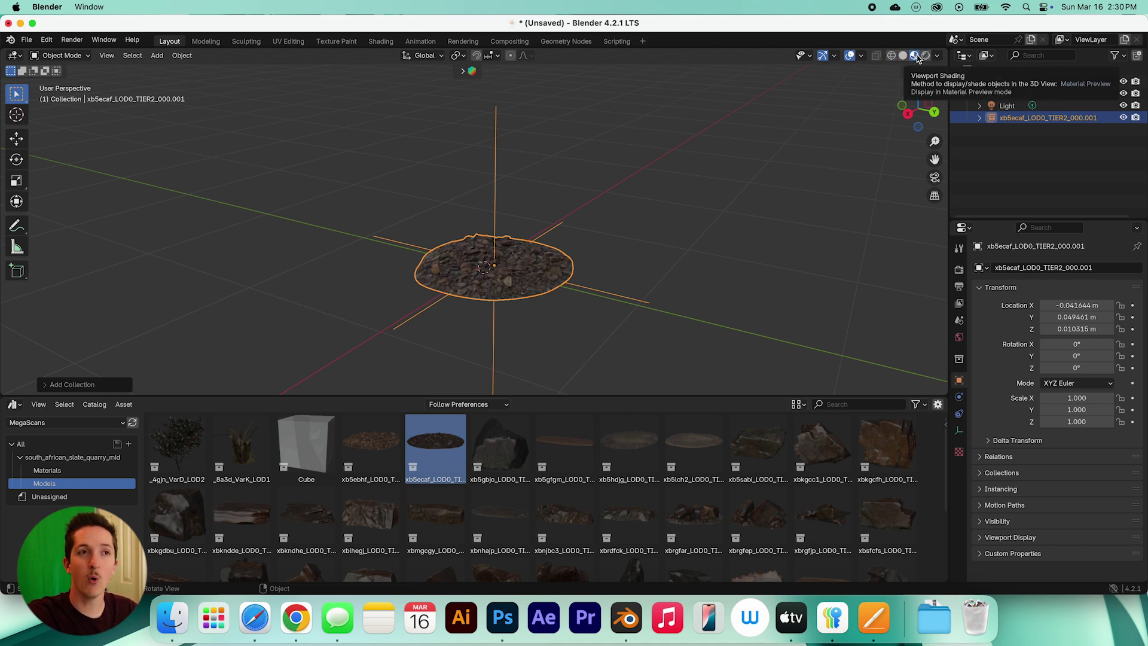
click(926, 56)
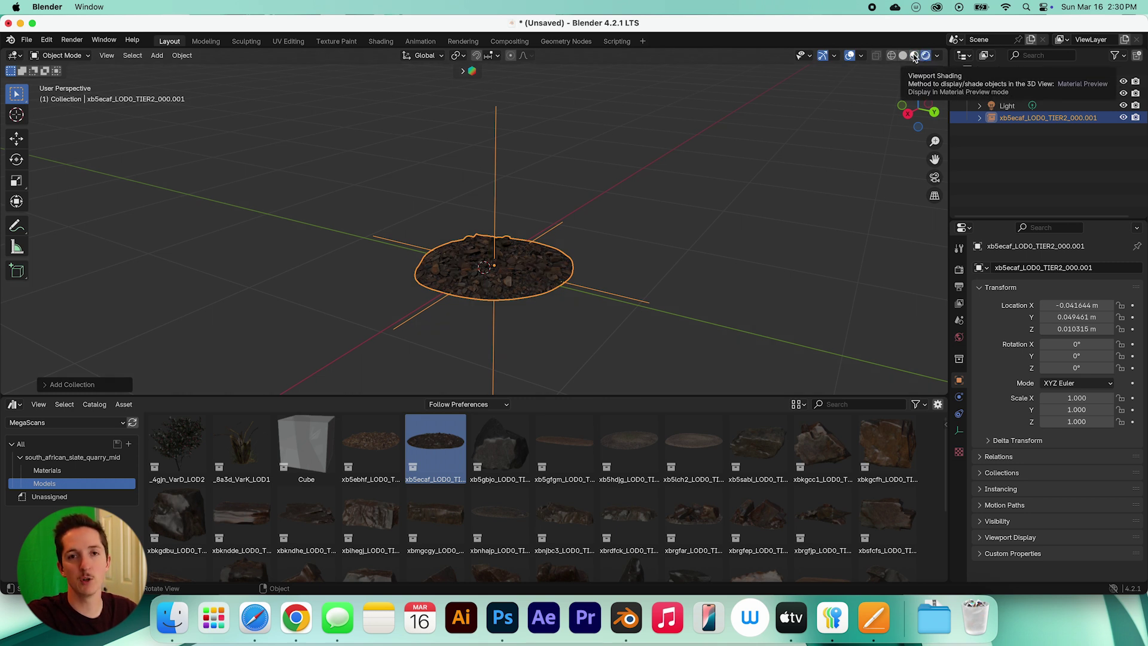
click(915, 56)
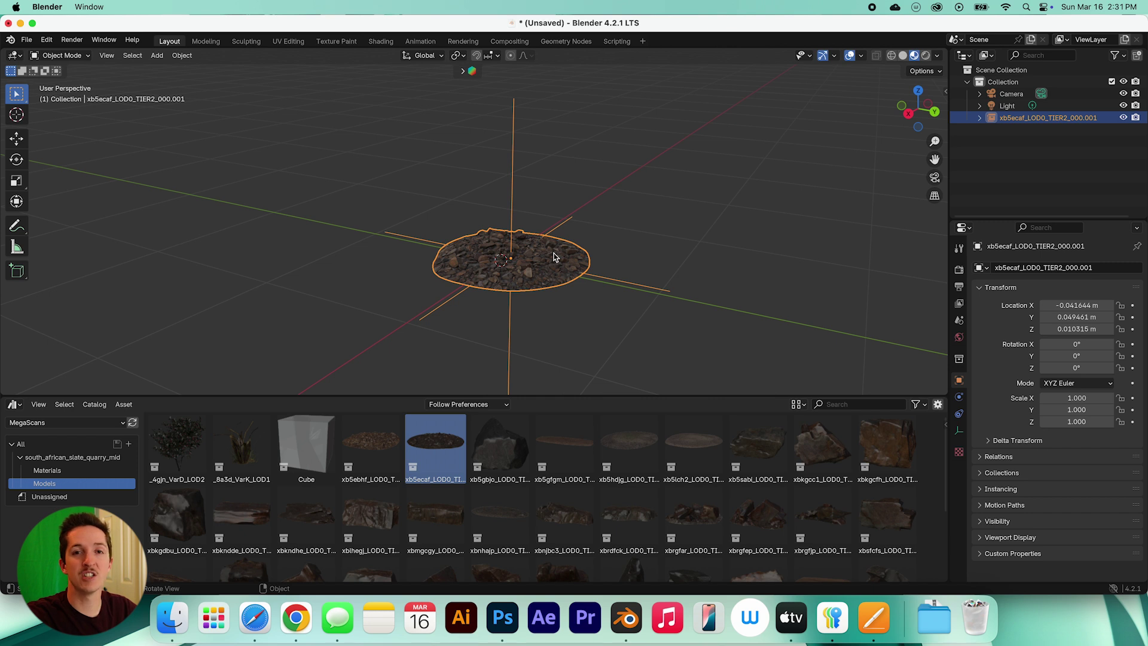
Try moving the gravel model along the Z and X axes, and reposition it along the Y axis.
key(g)
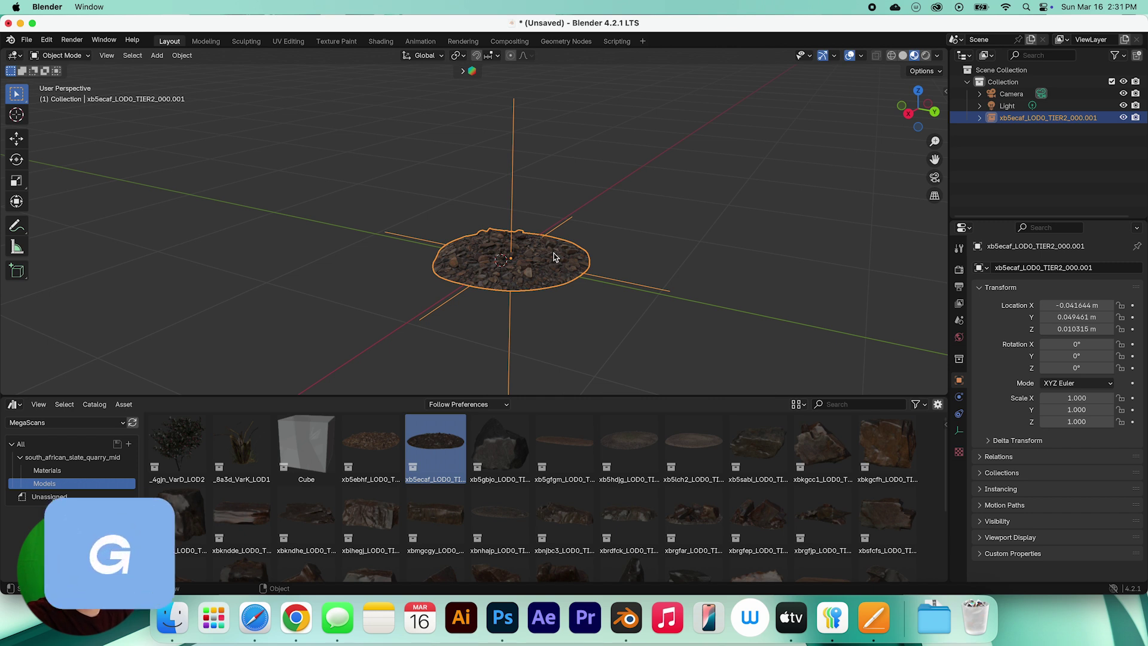
key(g)
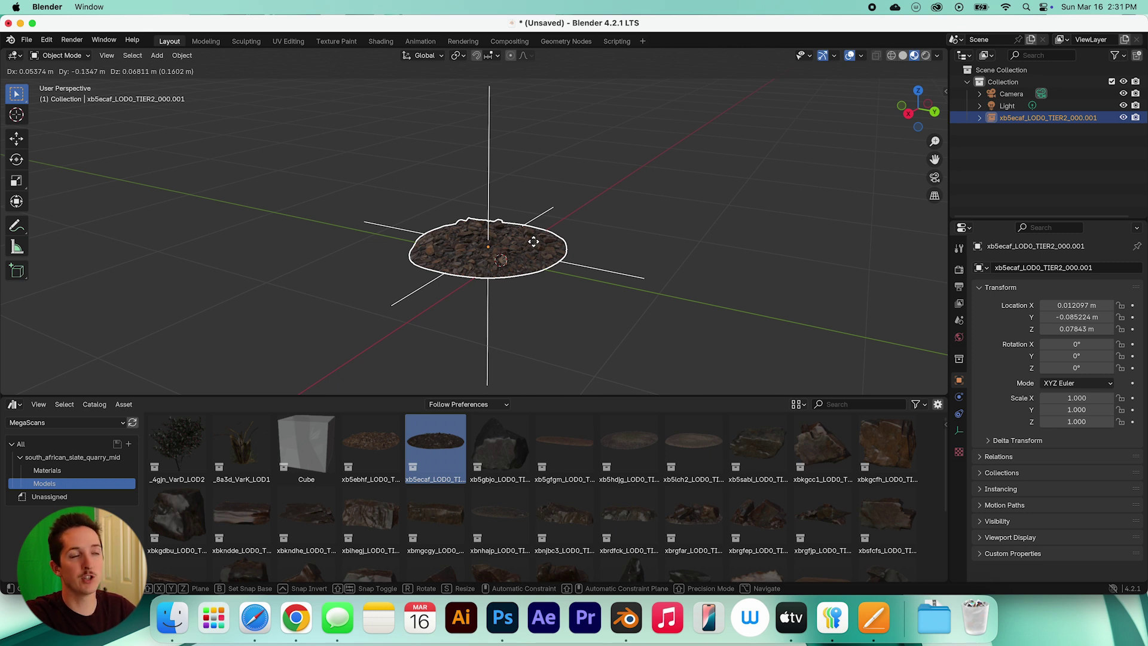
key(z)
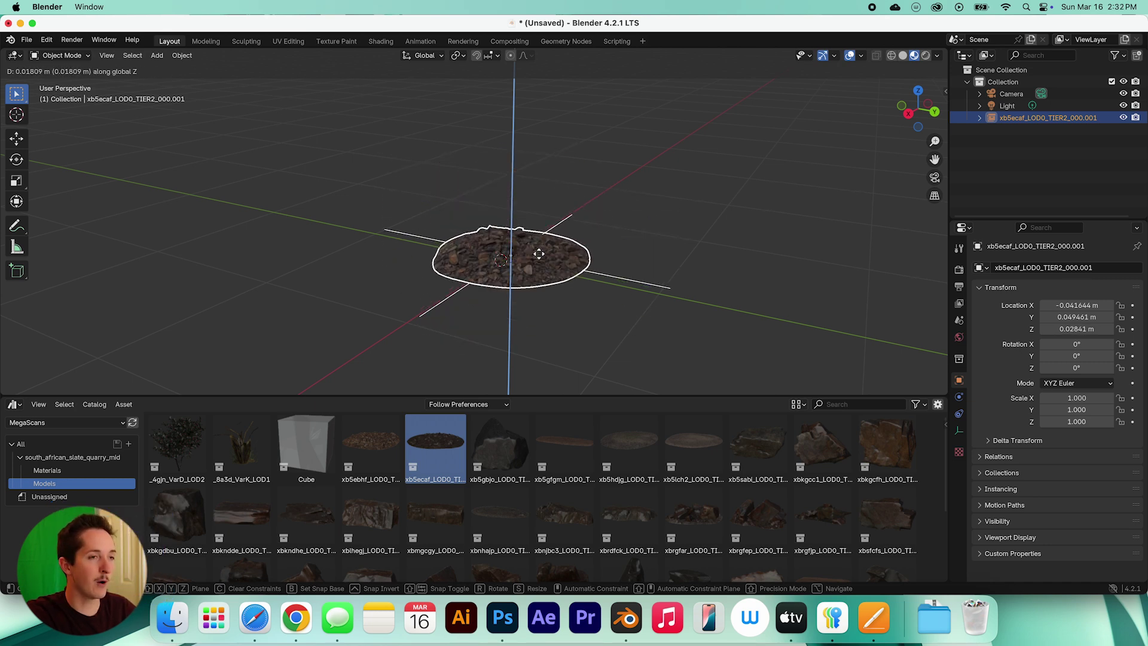
key(x)
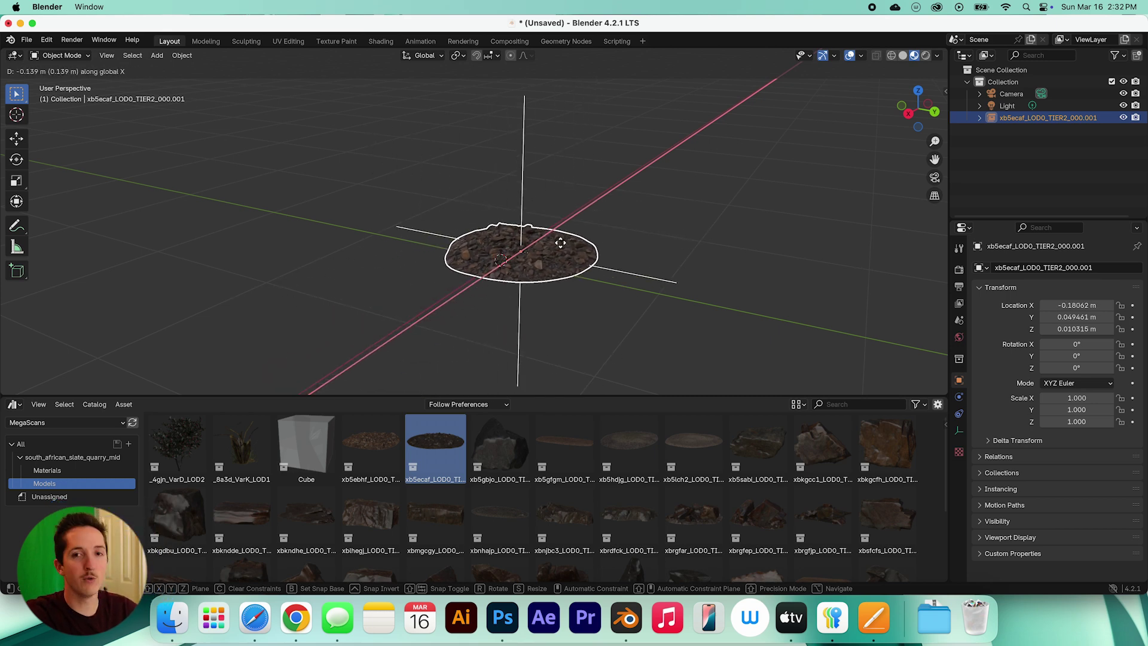
key(y)
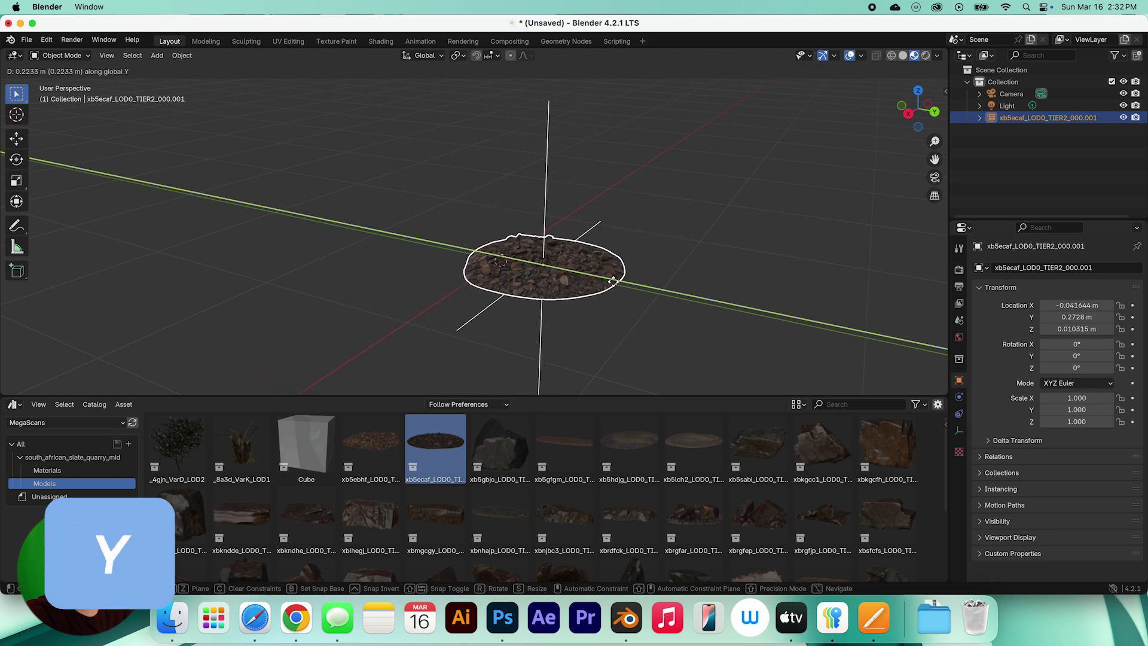
click(544, 307)
Move the gravel model freely and place it at about X 0.017 m, Y 0.017 m, Z 0.018 m.
key(g)
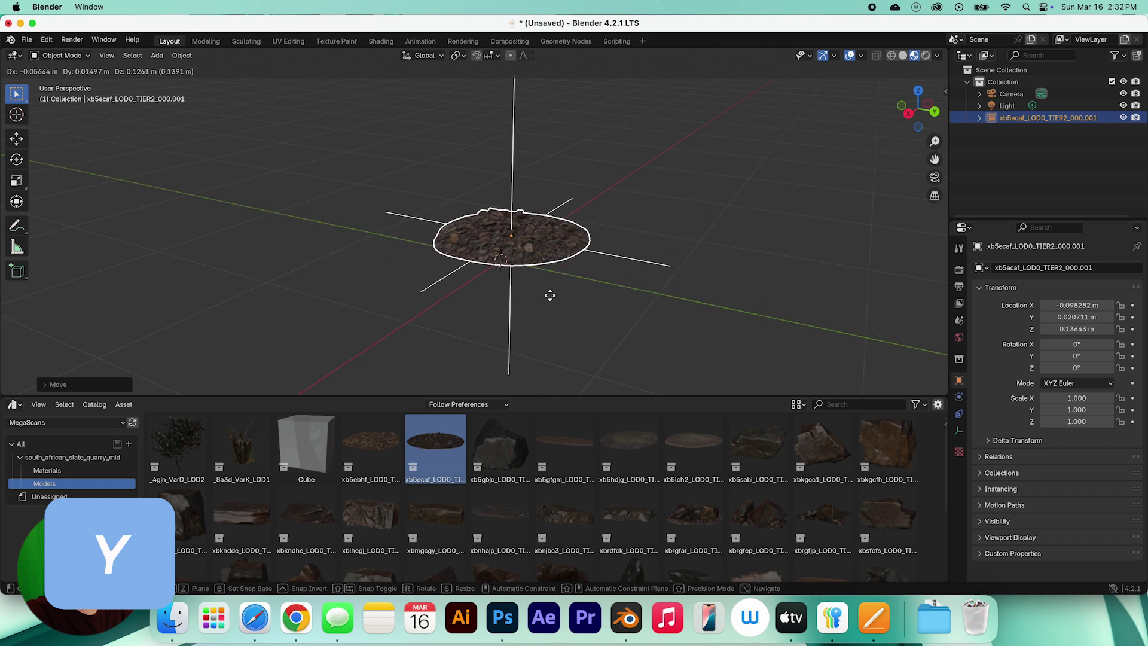
click(626, 319)
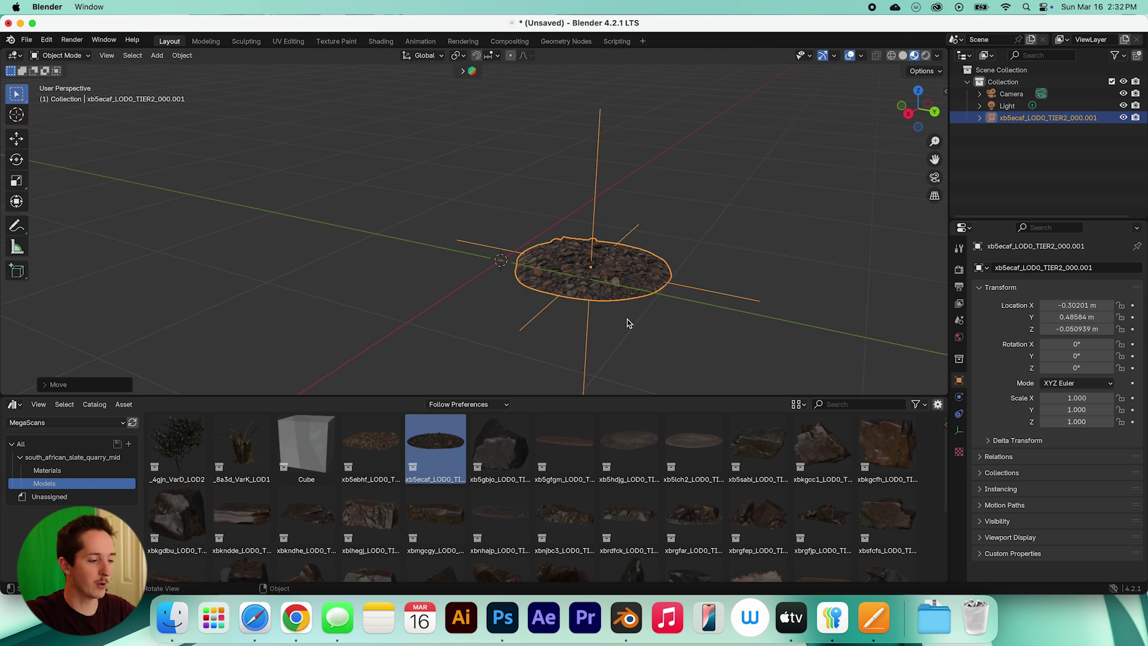
key(g)
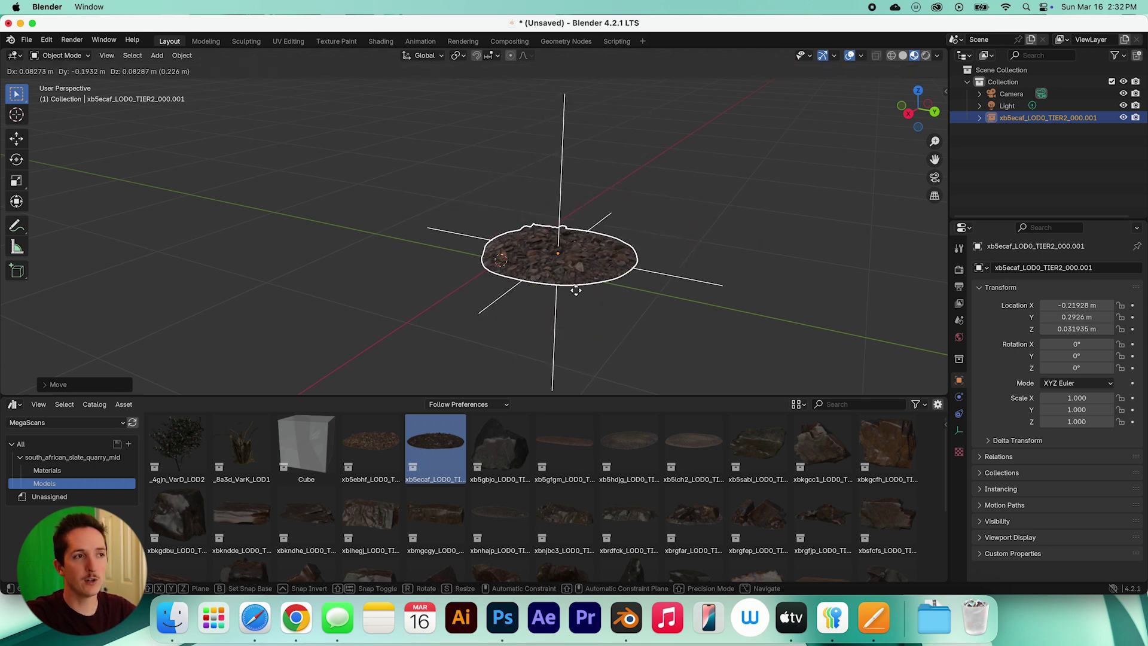
right_click(633, 286)
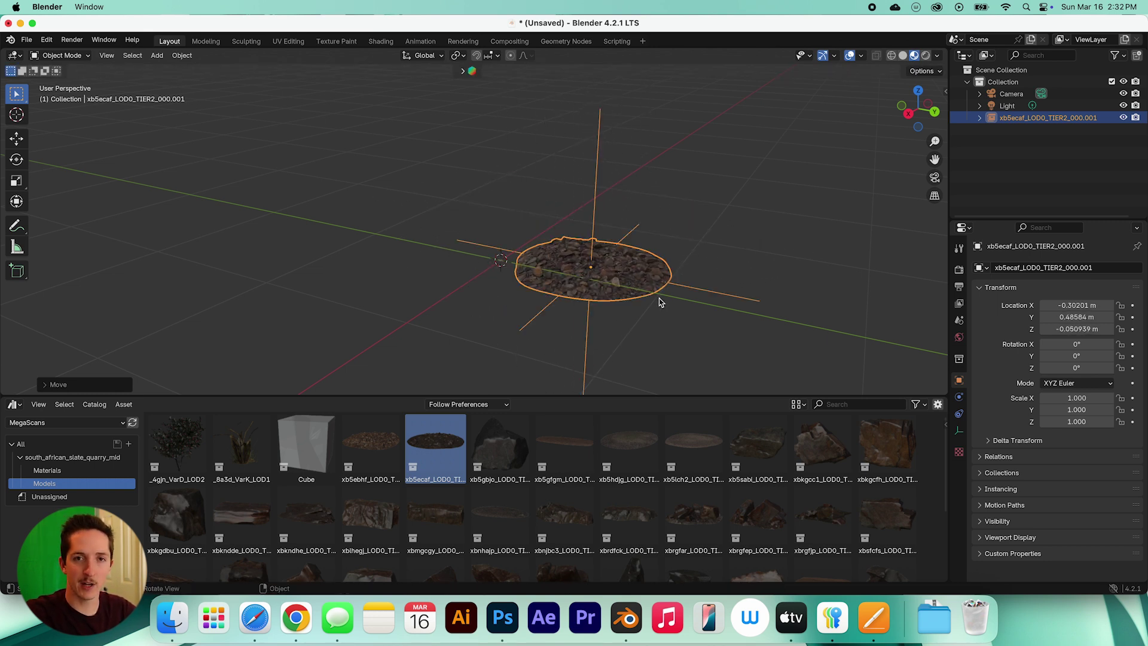
key(g)
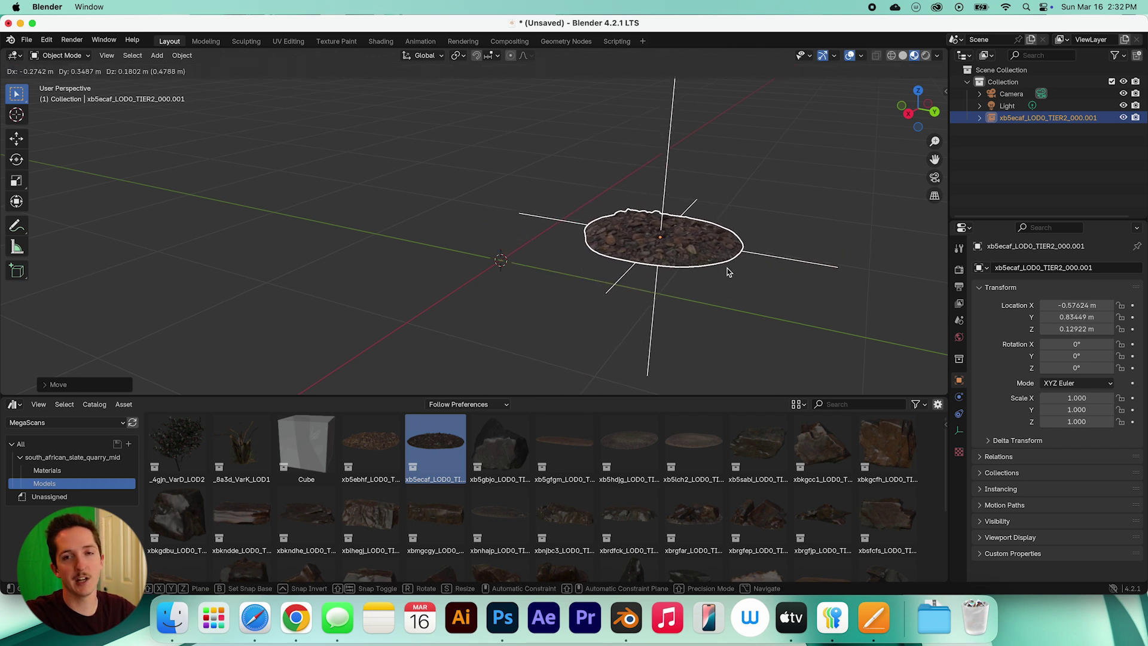
click(536, 260)
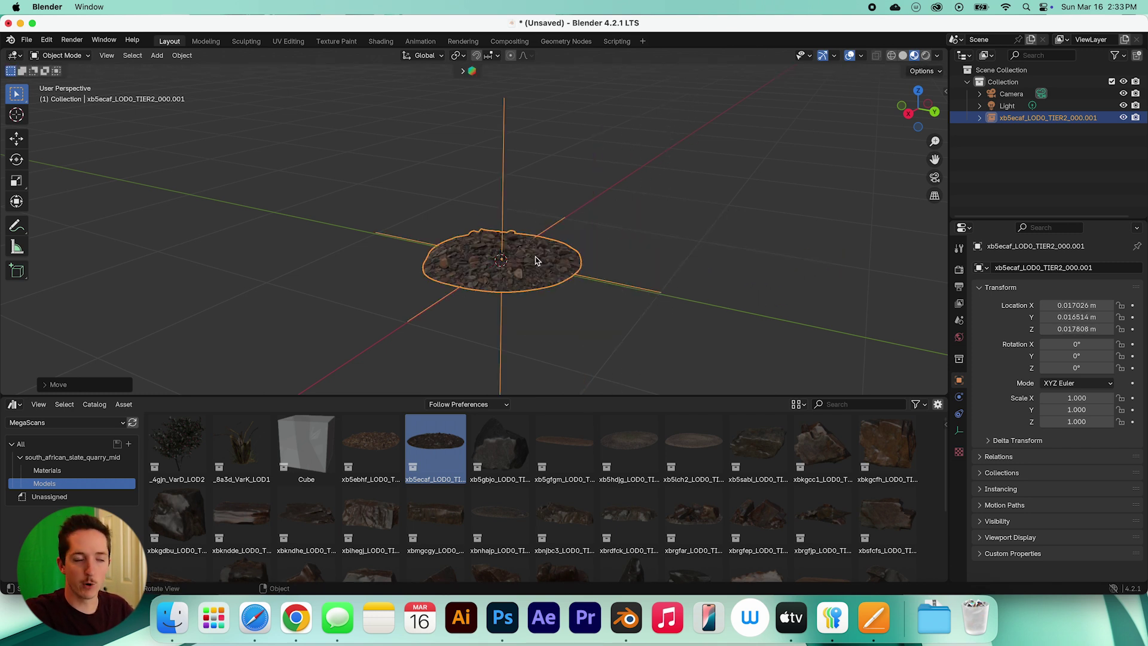
Rotate the gravel model by about 2.7° around the global Y axis.
key(r)
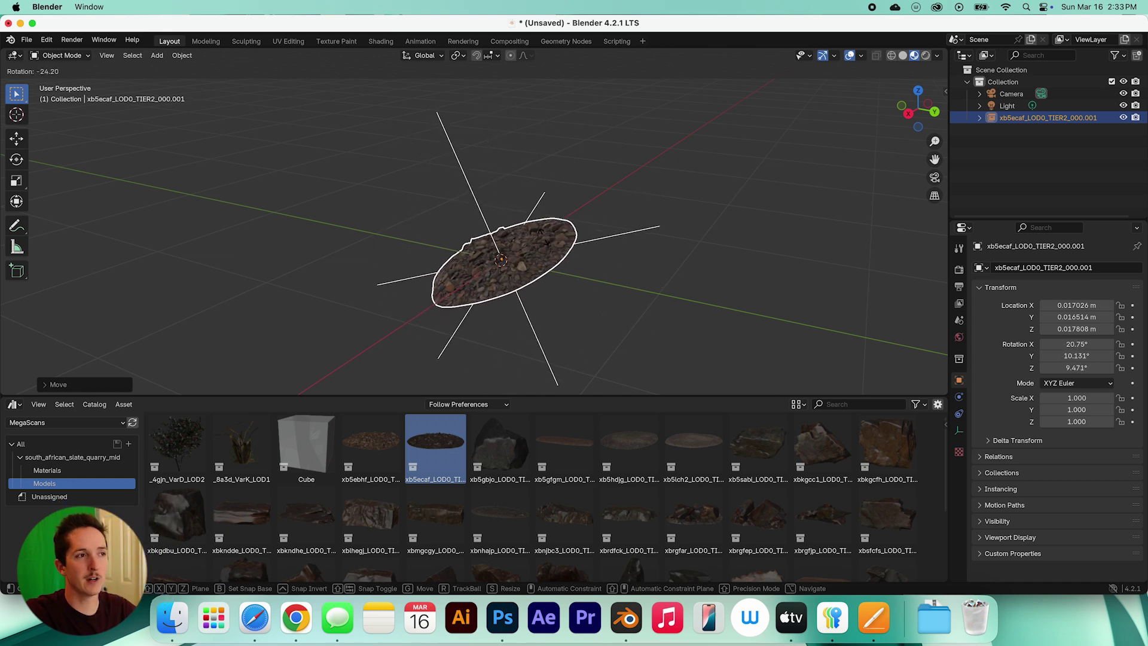
key(z)
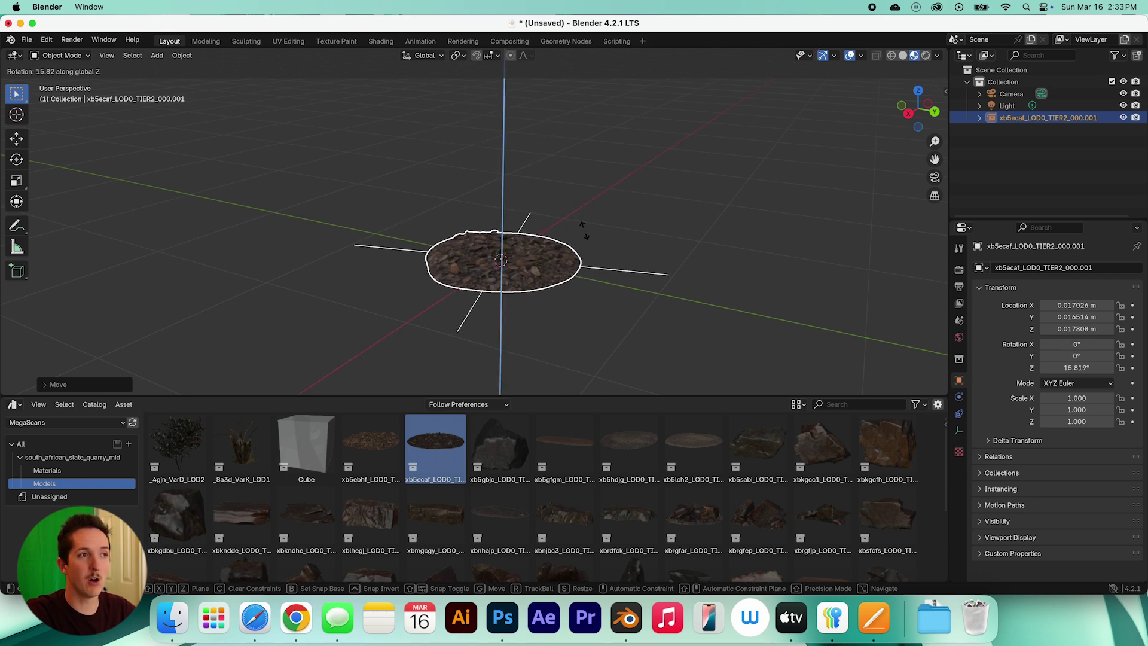
key(y)
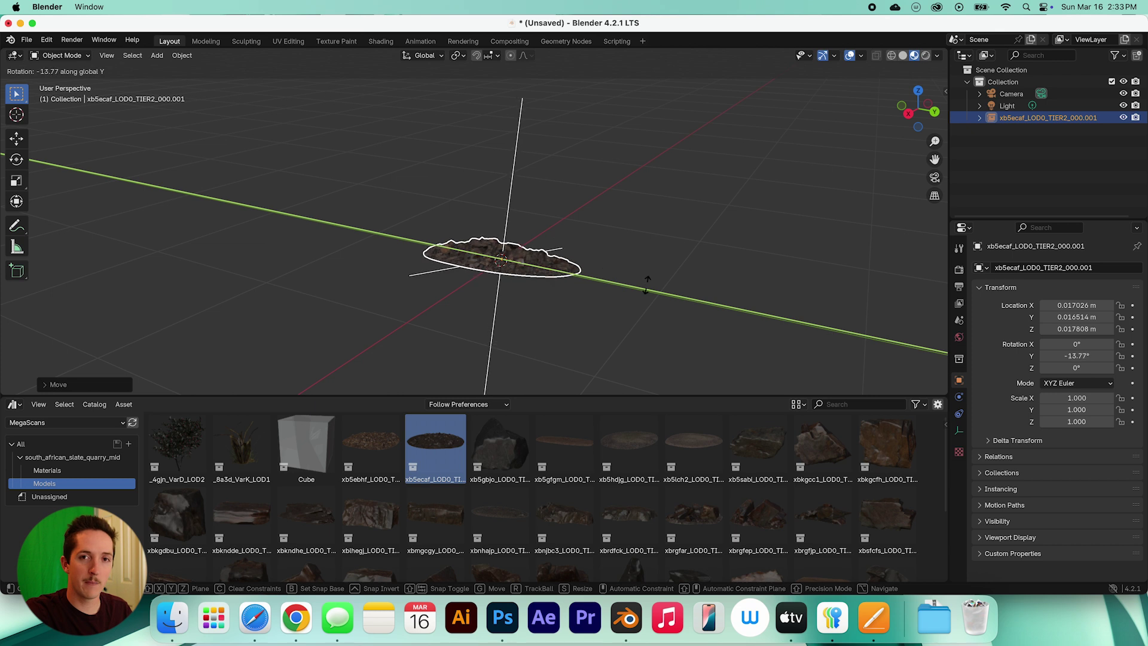
click(644, 249)
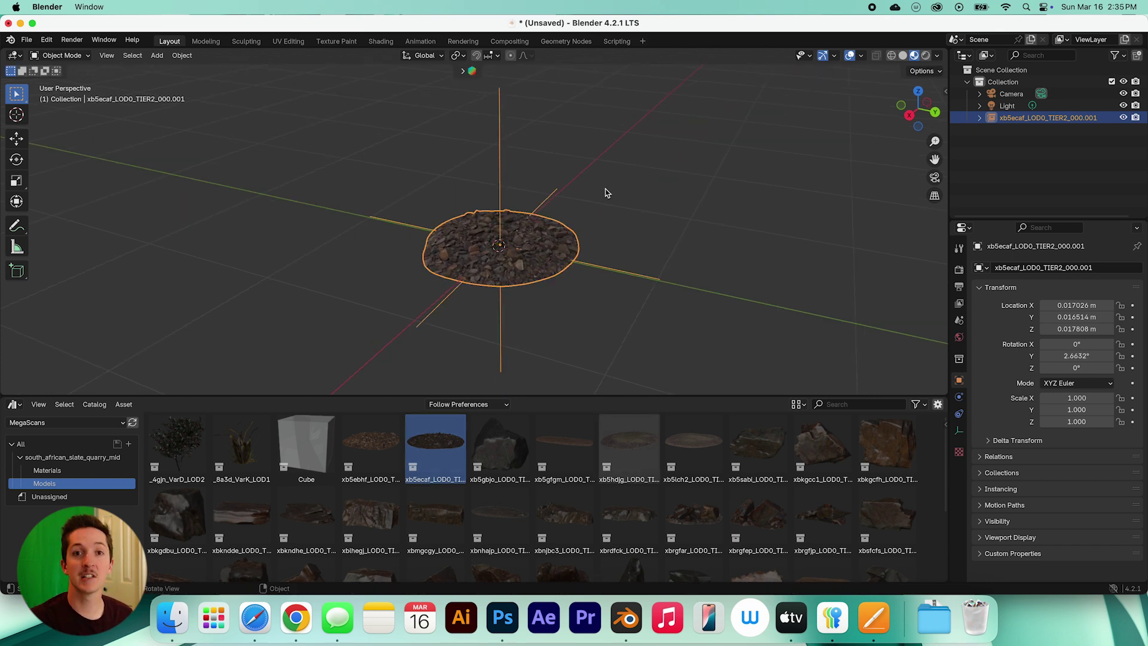
Try scaling the gravel model uniformly and along X and Y, and stretch it along the Z axis to about 3.07.
key(s)
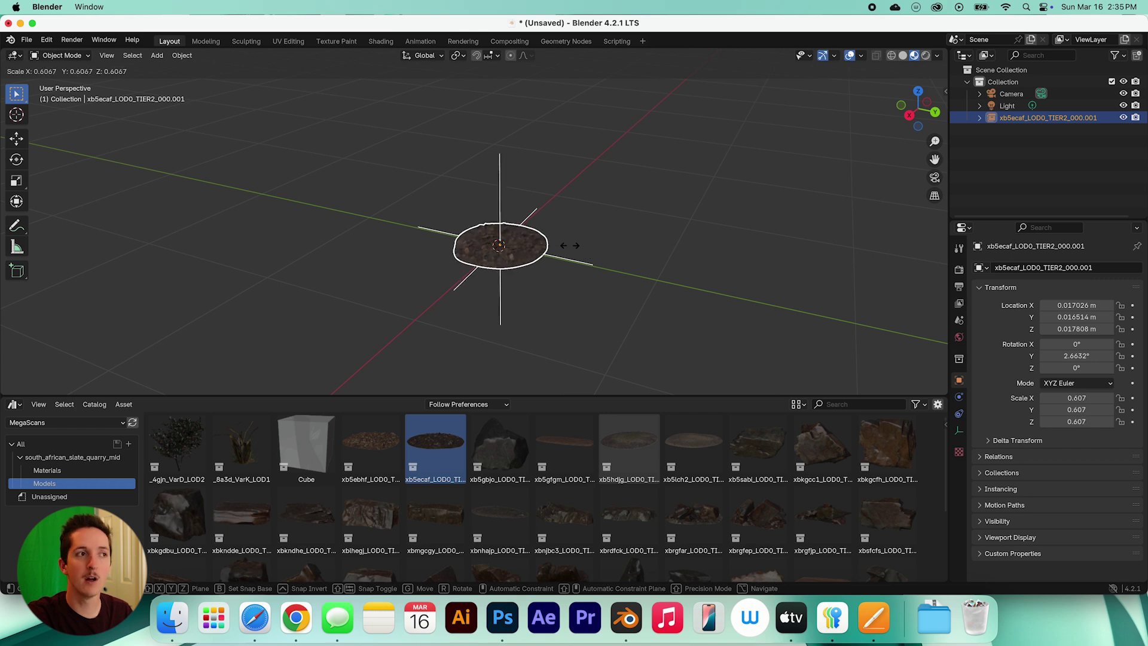
key(x)
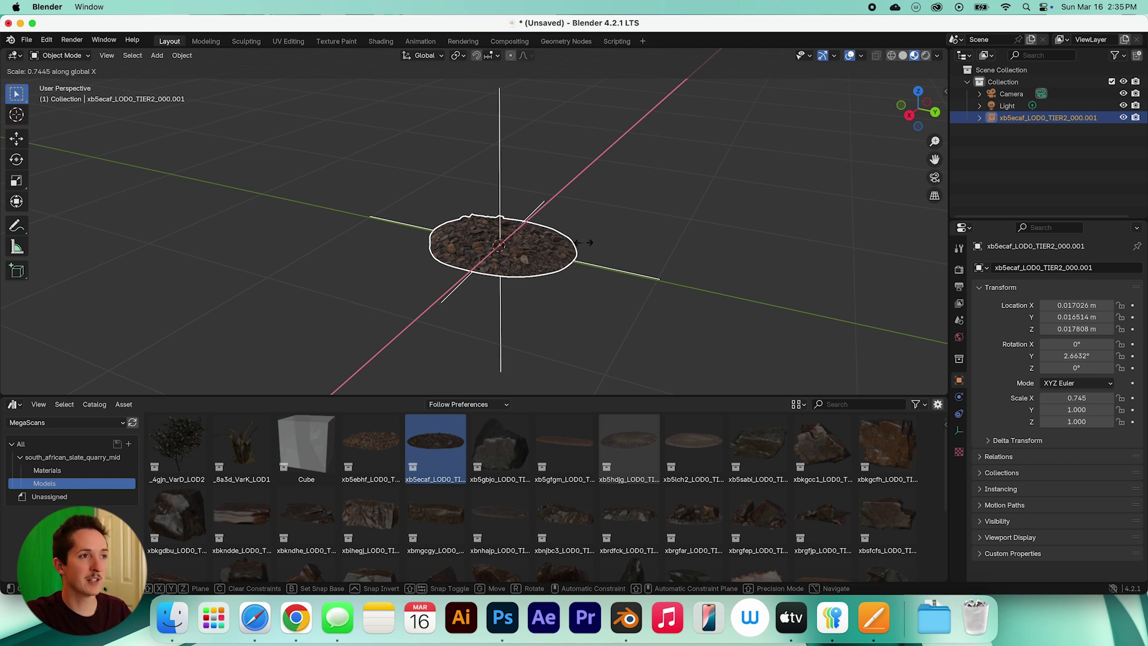
key(x)
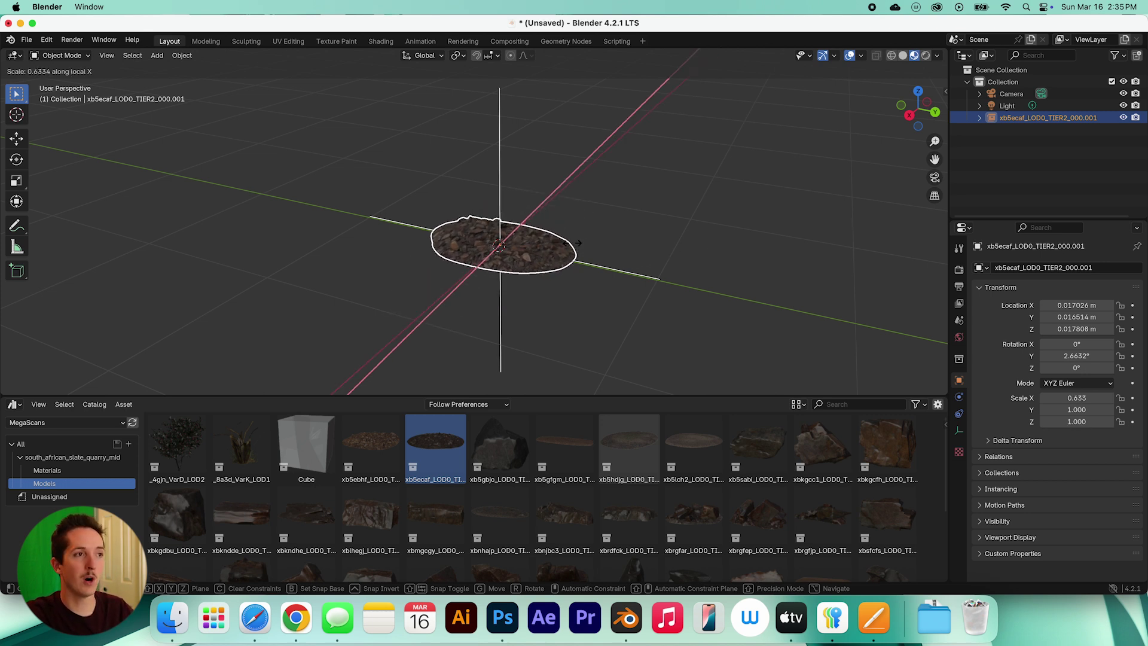
key(y)
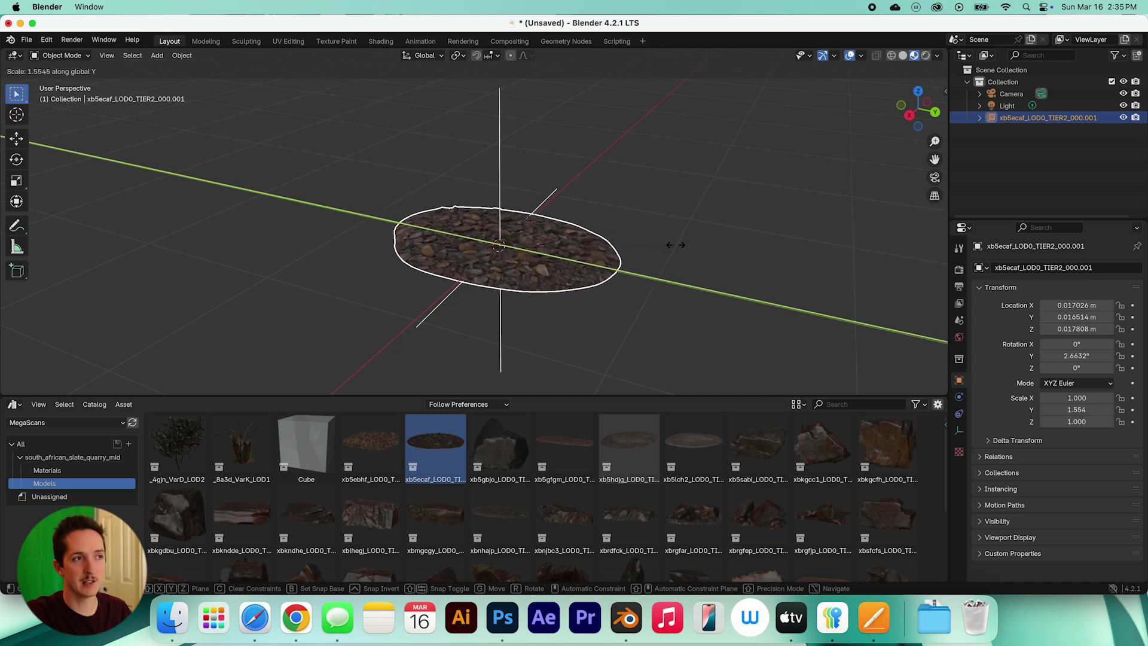
key(z)
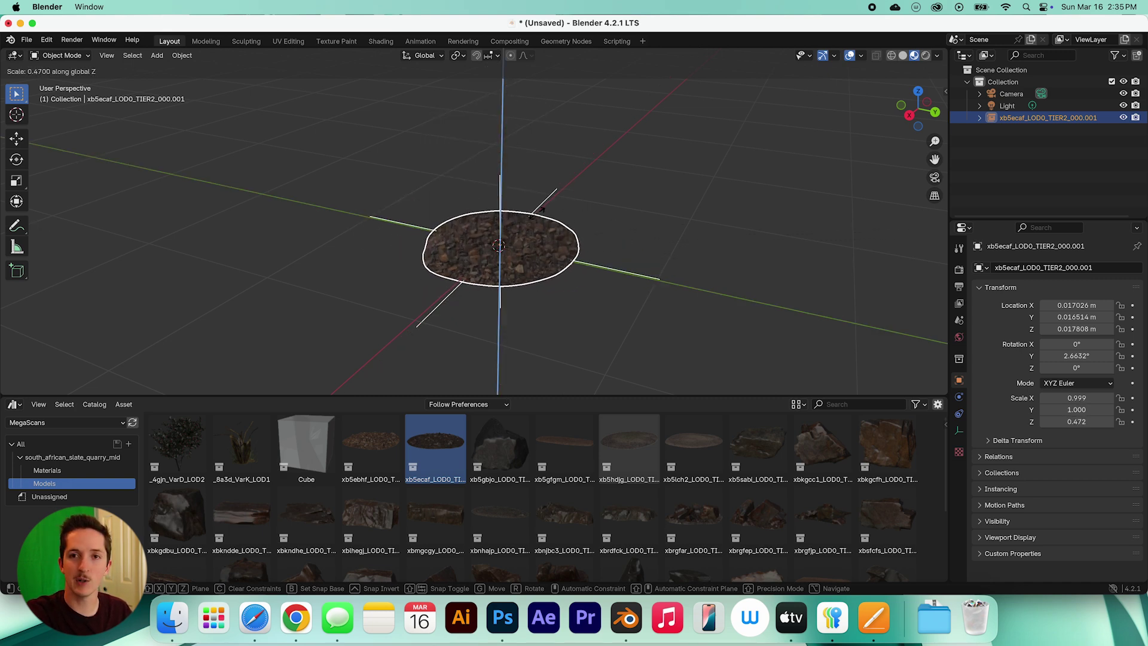
click(789, 238)
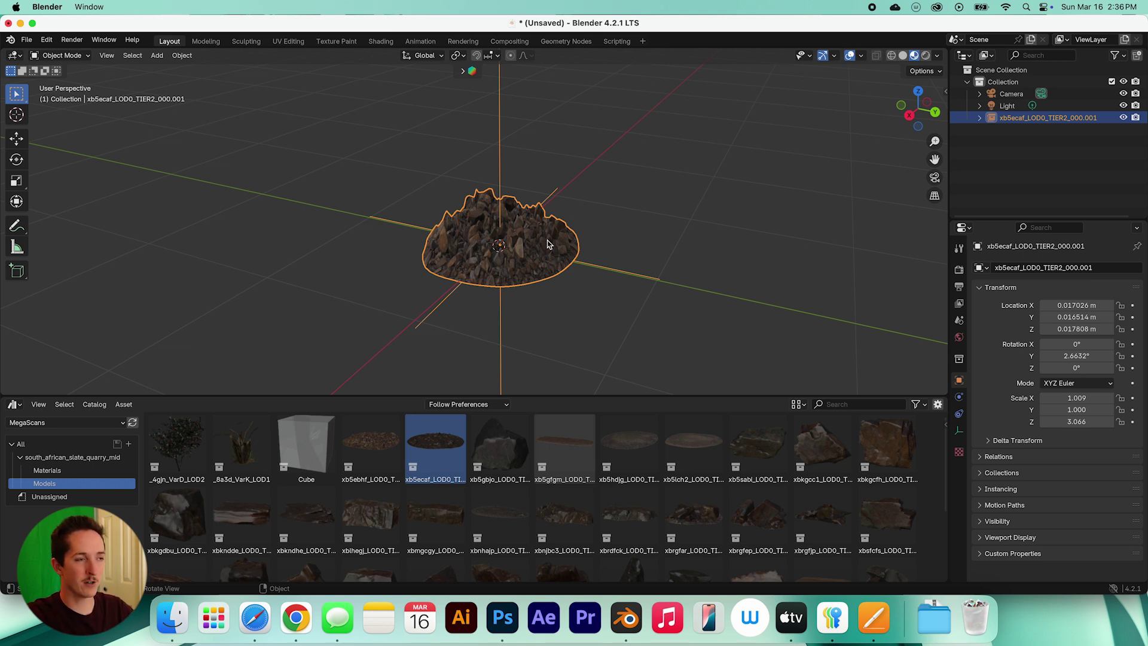
Duplicate the gravel pile to about X -0.36 m, Y 0.80 m, and add another xb5ecaf gravel model from the asset library beside the piles.
key(shift+d)
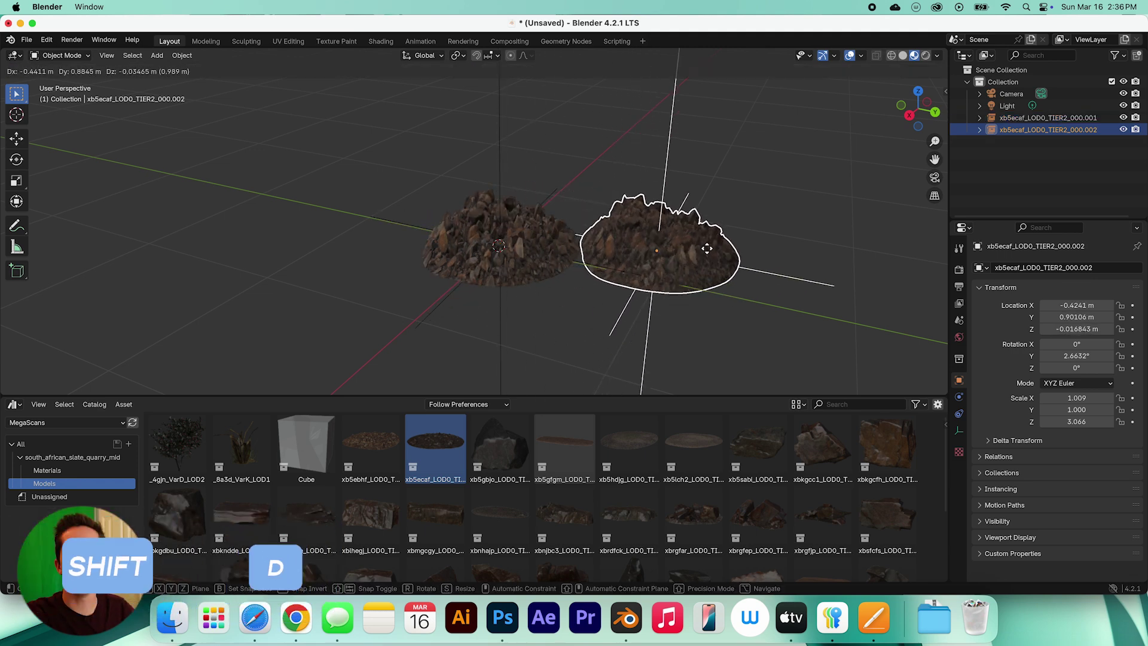
click(685, 257)
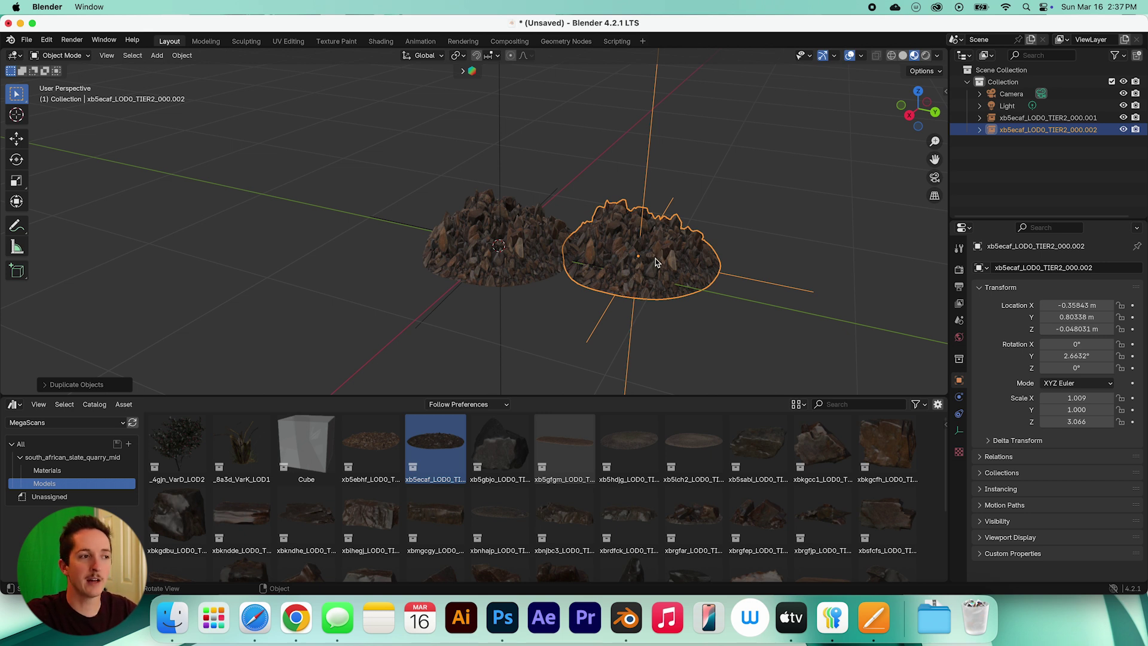
drag(441, 435, 556, 281)
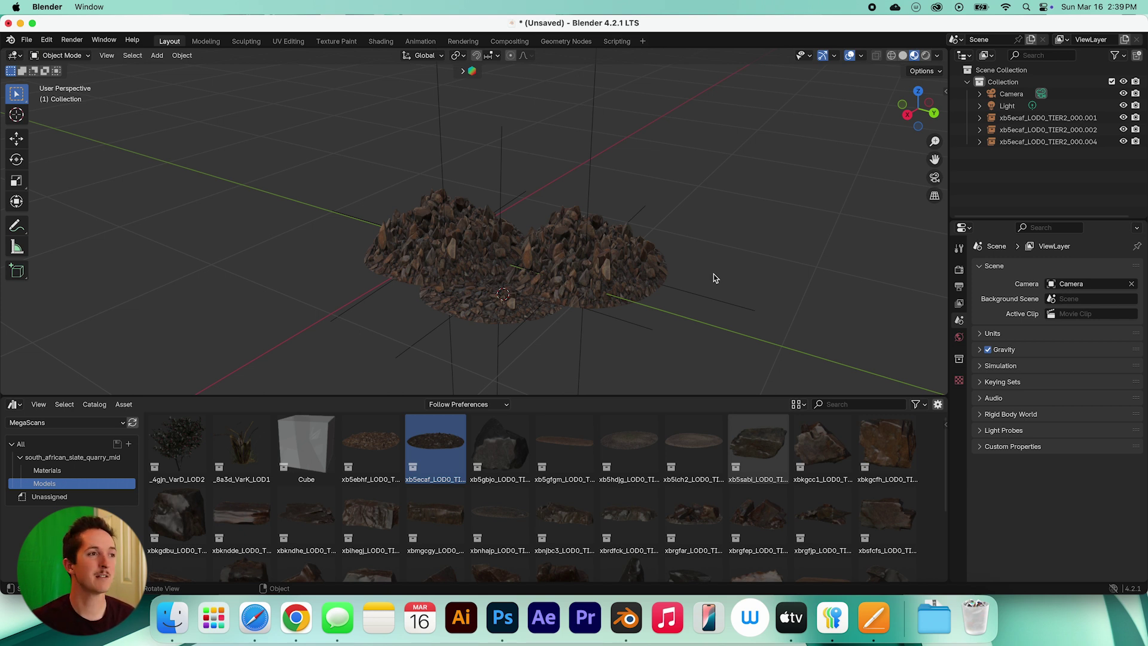
Adjust the height of the newly added flat gravel model along the Z axis.
middle_drag(713, 274, 672, 240)
middle_drag(538, 282, 568, 202)
middle_drag(577, 163, 534, 218)
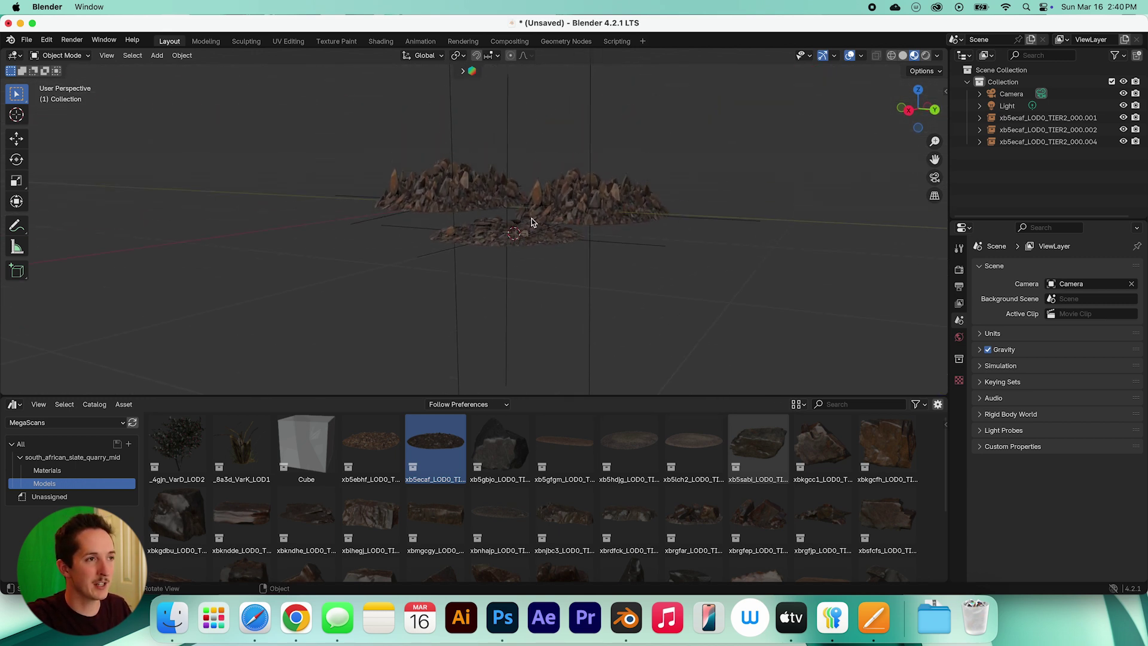
click(499, 239)
key(g)
key(z)
click(543, 225)
mouse_move(536, 227)
middle_down()
mouse_move(536, 215)
mouse_move(530, 246)
middle_up()
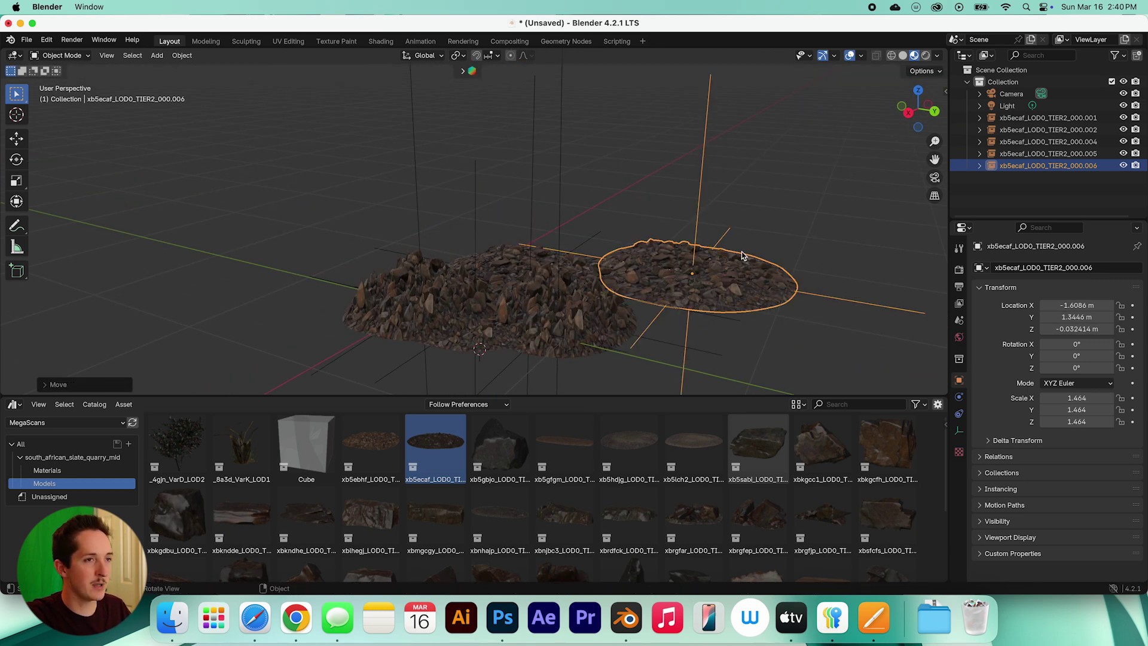
Duplicate the enlarged flat gravel patch along the X axis, placing the copy at about X -0.68 m.
key(shift+d)
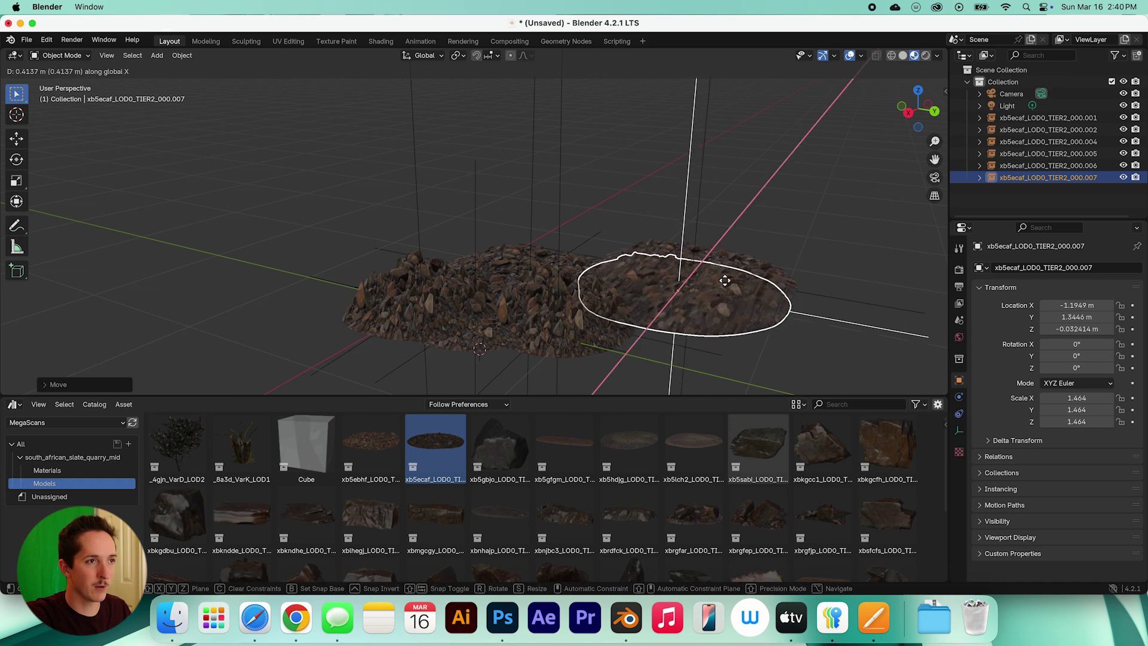
click(714, 304)
middle_drag(662, 291, 686, 293)
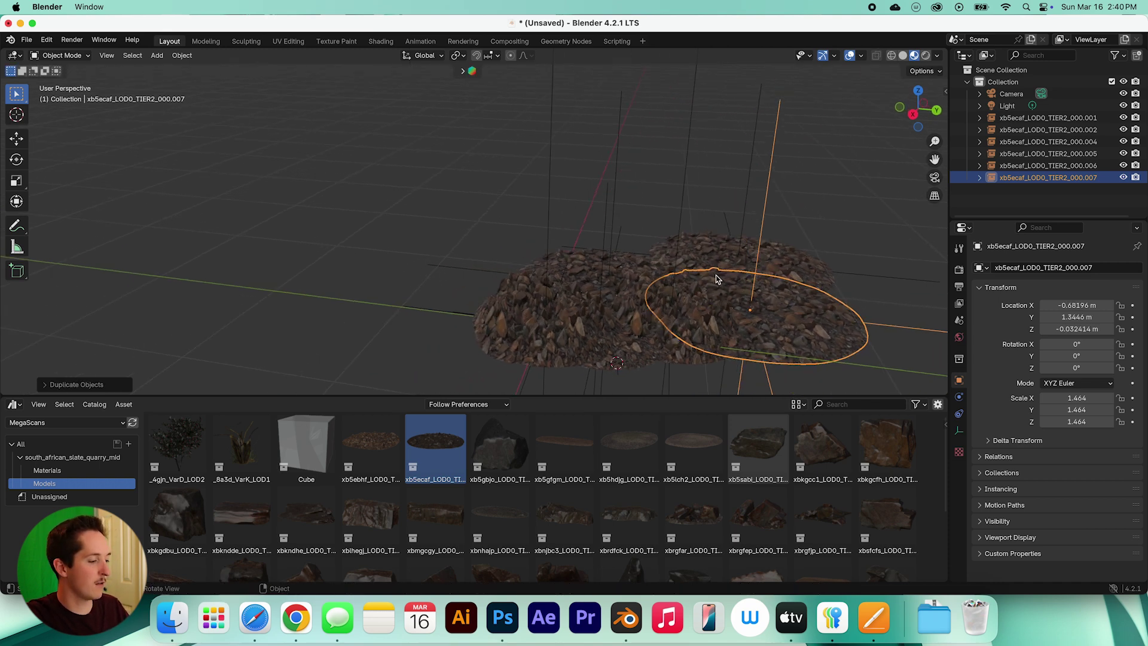
Add two more copies of the flat gravel patch behind the pile, shifting the first along the Y axis to about 0.59 m.
click(712, 255)
key(shift+d)
key(g)
key(y)
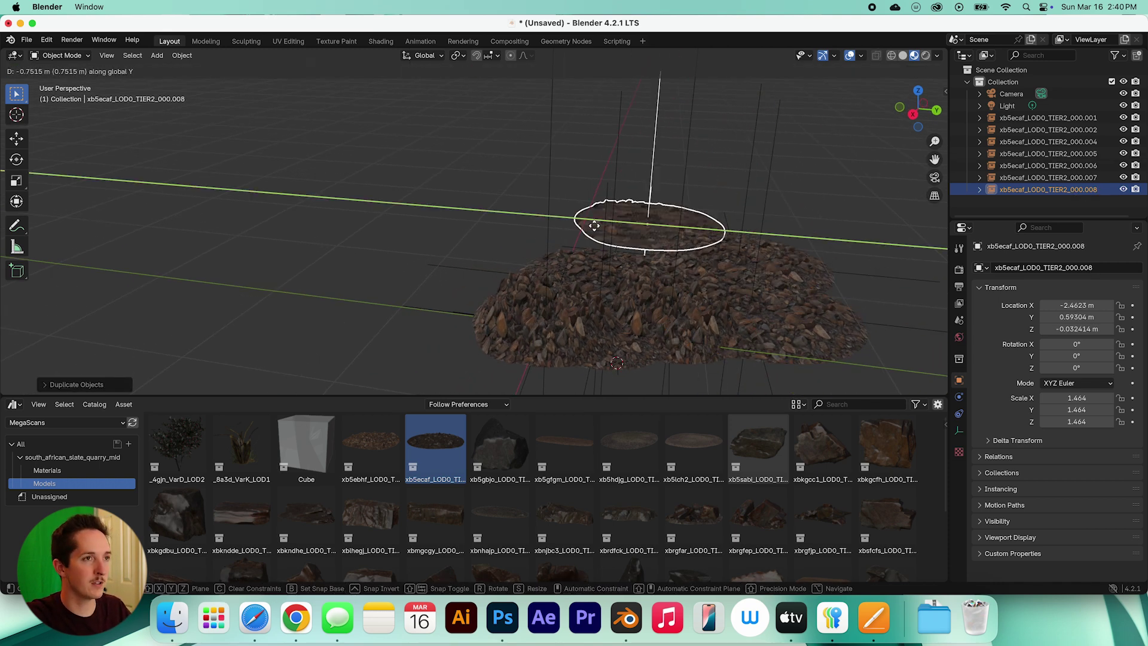
click(595, 226)
key(shift+d)
click(562, 243)
middle_drag(562, 243, 509, 245)
Add the sandy xcbfdim ground model next to the gravel and scale it uniformly to about 2.07.
scroll(502, 533, down, 4)
drag(503, 533, 654, 292)
key(s)
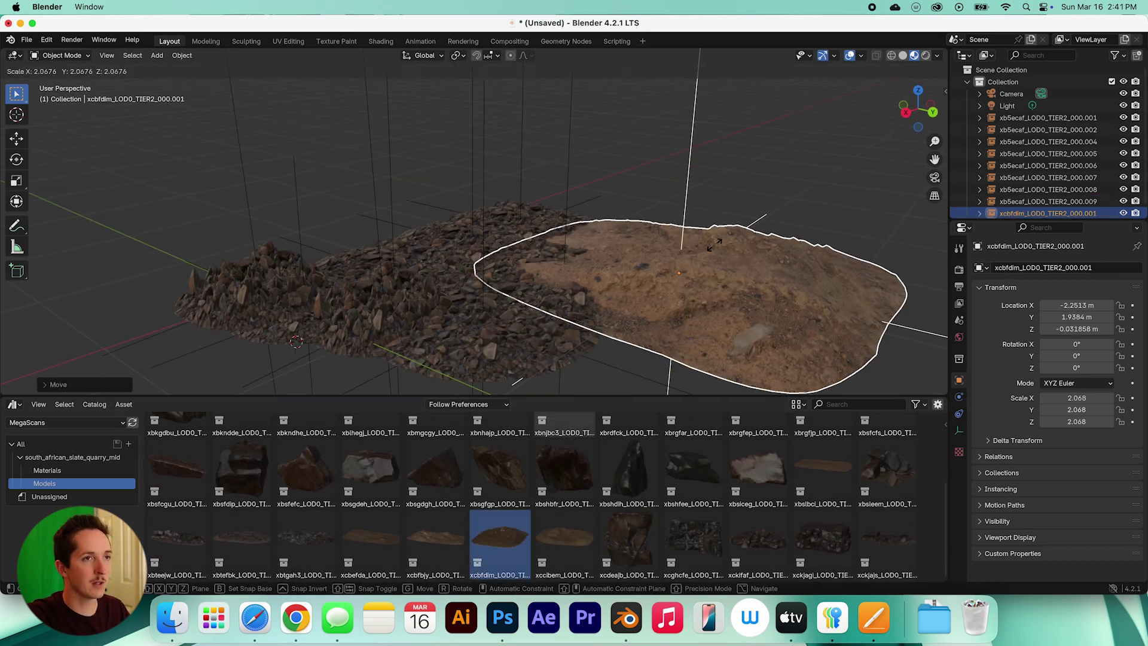
click(710, 245)
Add the sandy xcclbem ground model on the other side of the gravel, rotate it around Z and adjust its height.
drag(564, 537, 371, 287)
key(r)
key(z)
click(334, 311)
middle_drag(299, 317, 316, 249)
key(g)
key(z)
click(318, 299)
middle_drag(383, 288, 687, 295)
Duplicate the xcclbem ground model along the X axis and rotate the copy around the Z and X axes.
key(shift+d)
key(x)
click(538, 281)
key(r)
key(z)
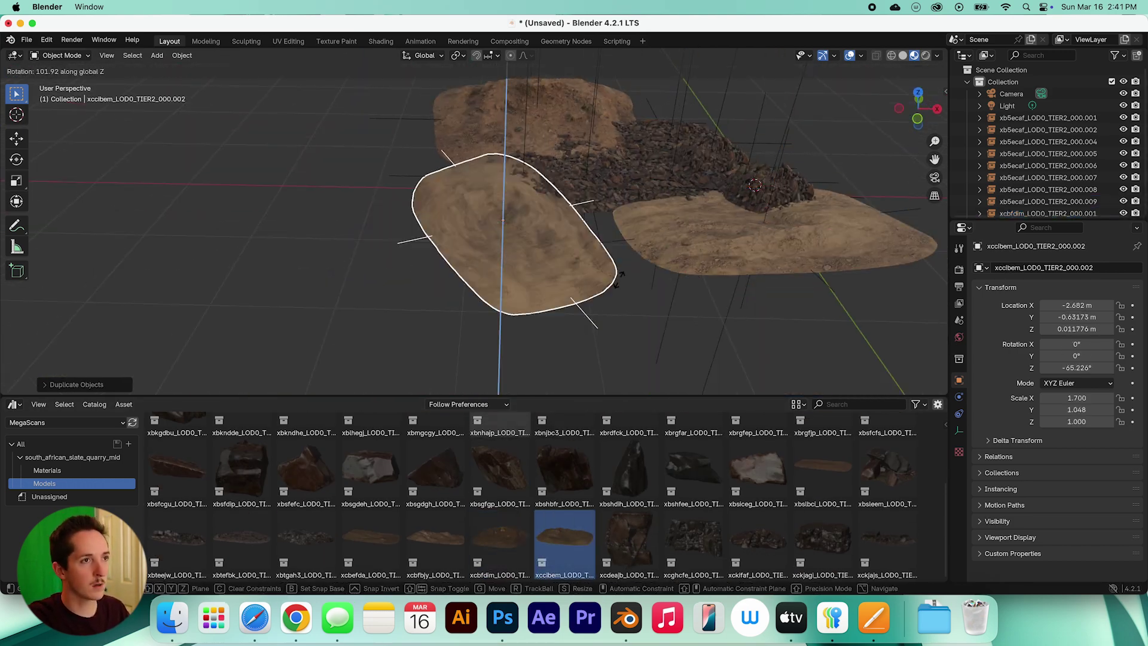
key(r)
key(x)
click(687, 227)
Add the xcbefda ground model from the asset library to the edge of the gravel scene.
middle_drag(688, 228, 494, 269)
drag(371, 537, 717, 293)
middle_drag(598, 269, 713, 272)
Add the dark xcghcfe cliff model behind the ground pieces and rotate it around the Z axis.
drag(694, 537, 684, 230)
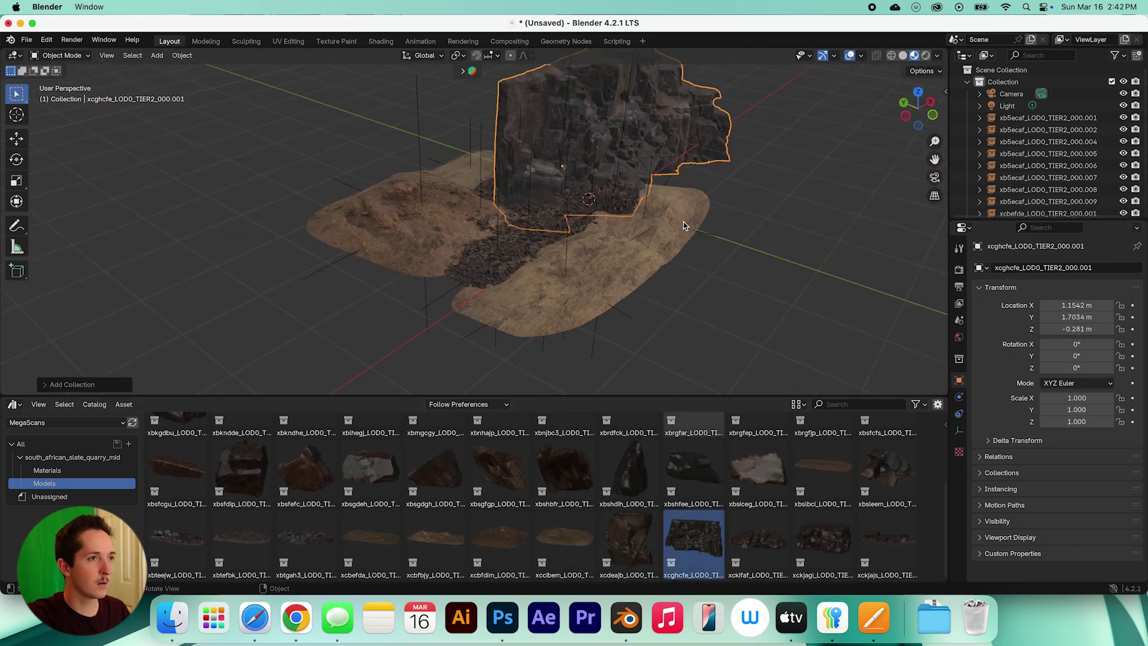
key(r)
key(z)
click(526, 263)
middle_drag(520, 263, 688, 257)
Scale the foreground sandy ground model along the Z axis.
click(574, 323)
key(s)
key(z)
click(591, 325)
middle_drag(591, 325, 658, 252)
Add the xckjagi rock cliff model beside the first cliff and rotate it around the Z axis.
drag(823, 538, 658, 233)
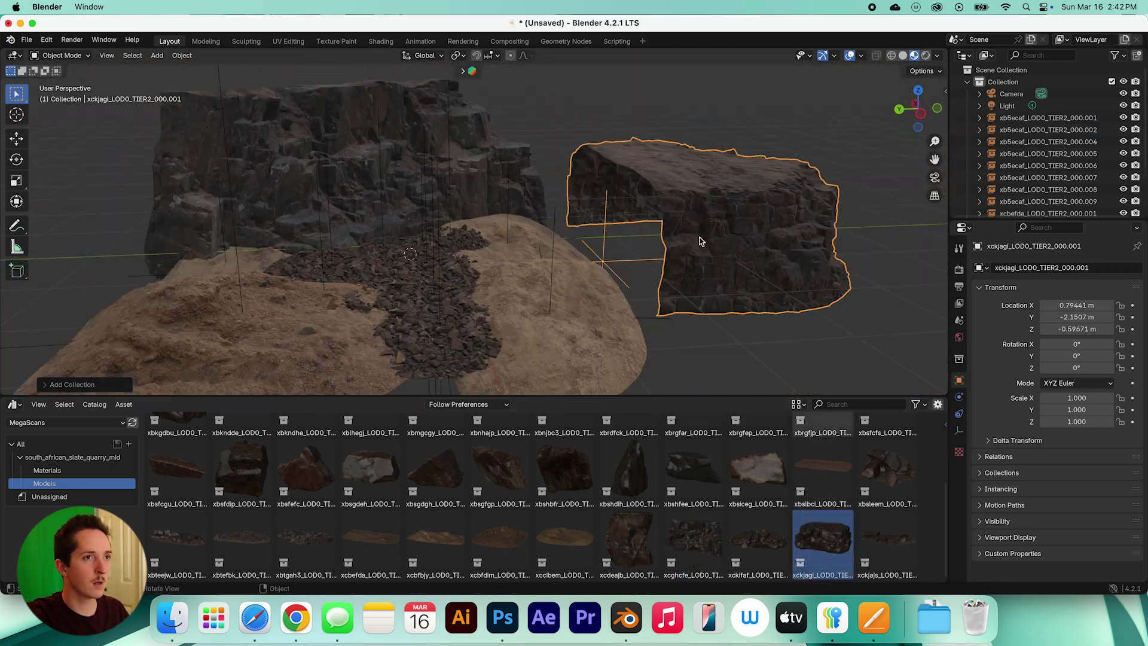
key(r)
key(z)
click(670, 123)
middle_drag(669, 123, 691, 225)
Add the brown xcdeajb rock slab beside the sandy ground and rotate it around the Z axis.
scroll(691, 225, down, 5)
drag(629, 538, 717, 303)
middle_drag(717, 302, 577, 269)
key(r)
key(z)
click(615, 240)
Add the grey stony xbtefbk ground model at the base of the brown rock slab and adjust its height.
drag(242, 538, 595, 251)
key(g)
key(z)
click(612, 215)
scroll(594, 231, up, 5)
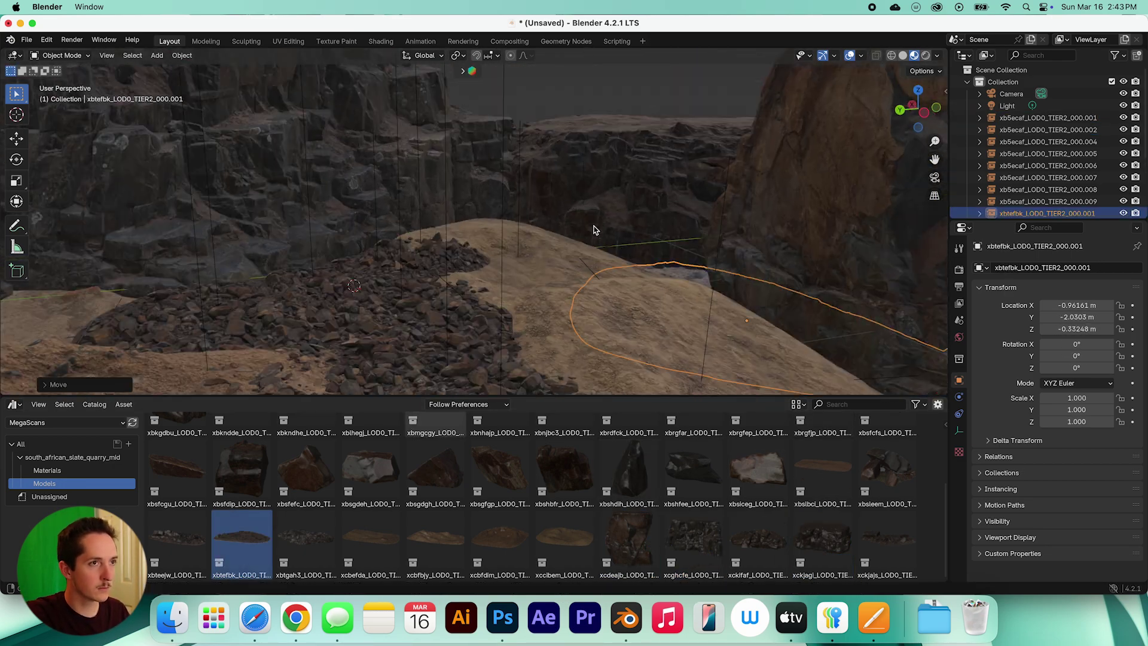
Add the sandy xcbfbjy ground model in the foreground, adjust its height and enlarge it uniformly.
scroll(638, 223, down, 5)
middle_drag(638, 223, 604, 186)
drag(436, 538, 390, 250)
click(402, 282)
key(g)
key(z)
key(s)
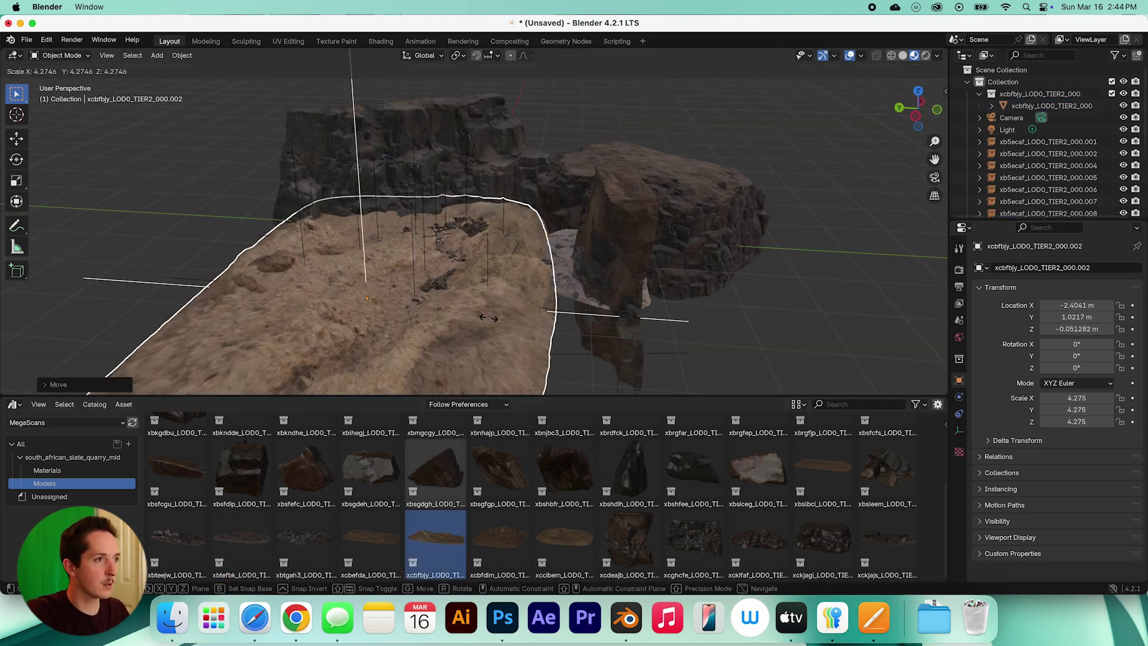
click(335, 251)
Rotate the enlarged xcbfbjy ground model around the Z axis and move it along the X axis.
key(r)
key(z)
key(g)
key(x)
click(710, 320)
middle_drag(710, 320, 346, 257)
Duplicate the sandy ground piece, move the copy along the Z axis and rotate it around the Y axis.
click(422, 247)
key(shift+d)
key(g)
key(z)
key(r)
key(y)
click(437, 263)
Readjust the height of the duplicated sandy ground piece and scale it along the Y axis.
key(g)
key(z)
key(s)
key(y)
click(9, 314)
Duplicate the grey stony xbtefbk ground patch and place the copy at about X -2.60 m, Y -2.03 m.
middle_drag(419, 257, 539, 251)
key(shift+d)
click(748, 338)
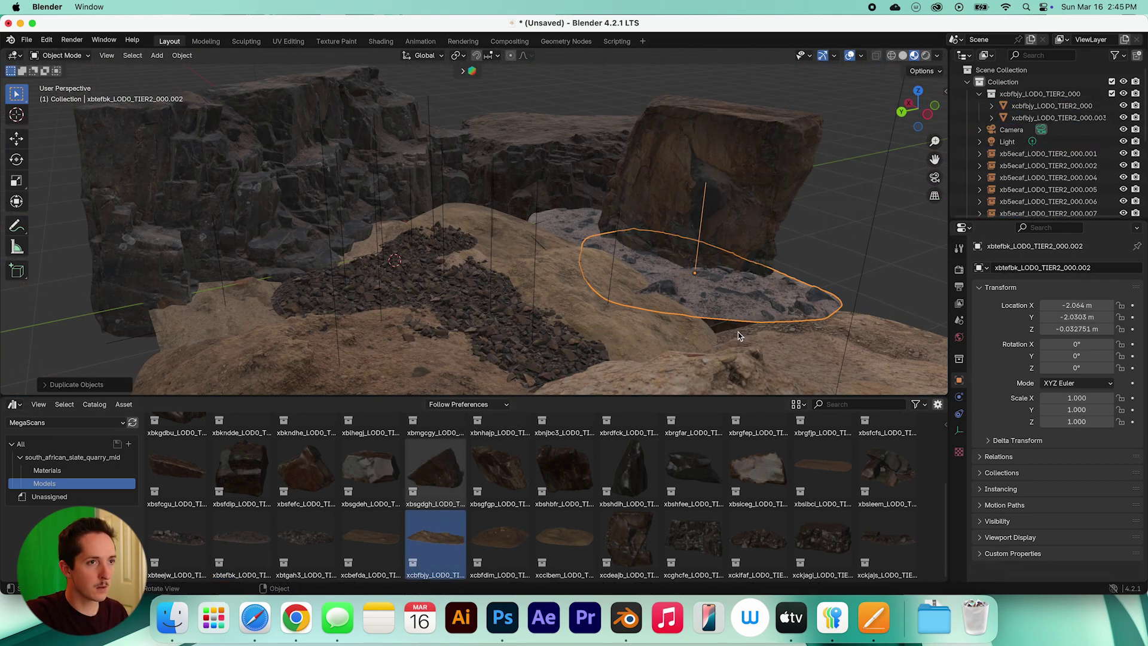
key(g)
click(775, 306)
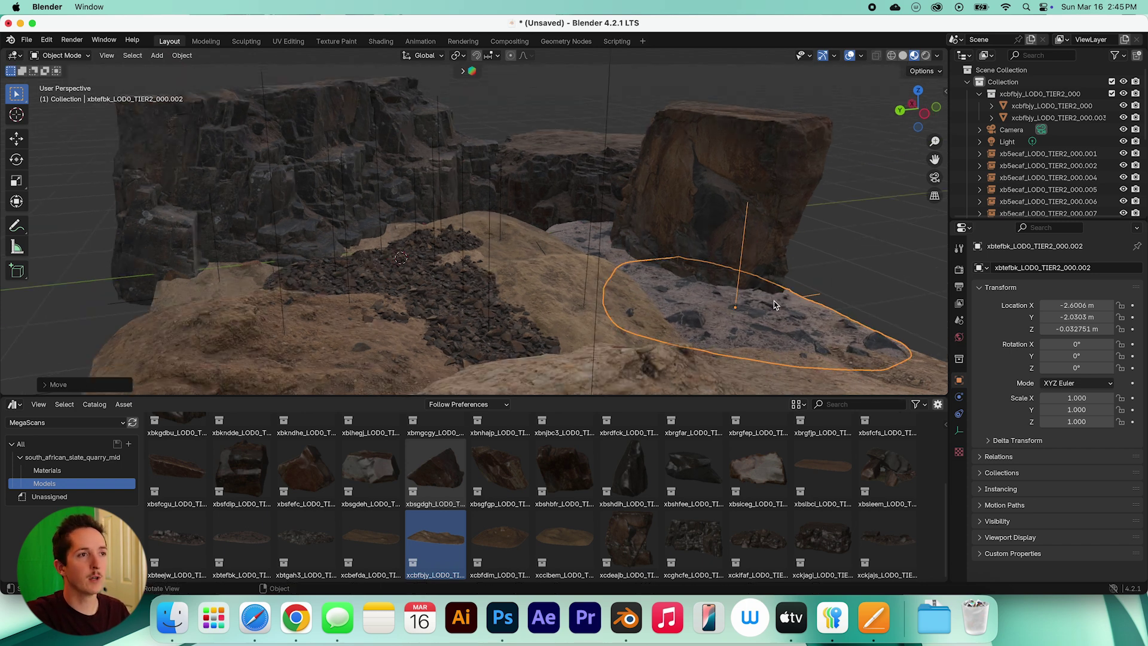
Deselect everything and examine the assembled quarry scene from several angles and distances.
key(alt+a)
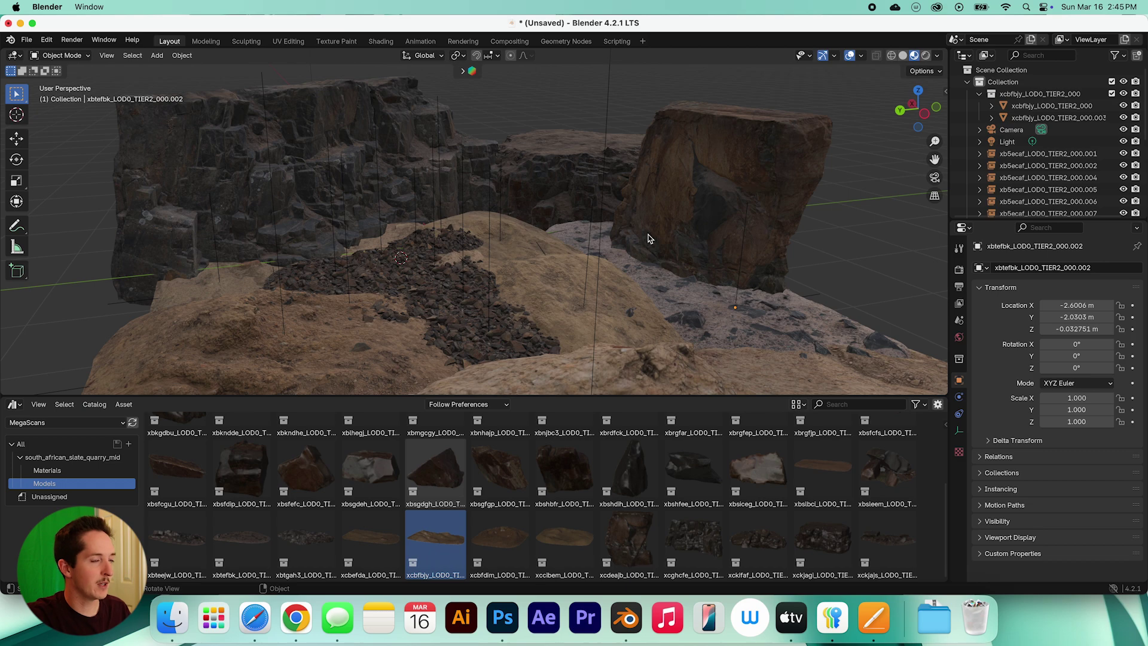
middle_drag(718, 308, 626, 254)
middle_drag(484, 214, 402, 207)
middle_drag(255, 149, 302, 192)
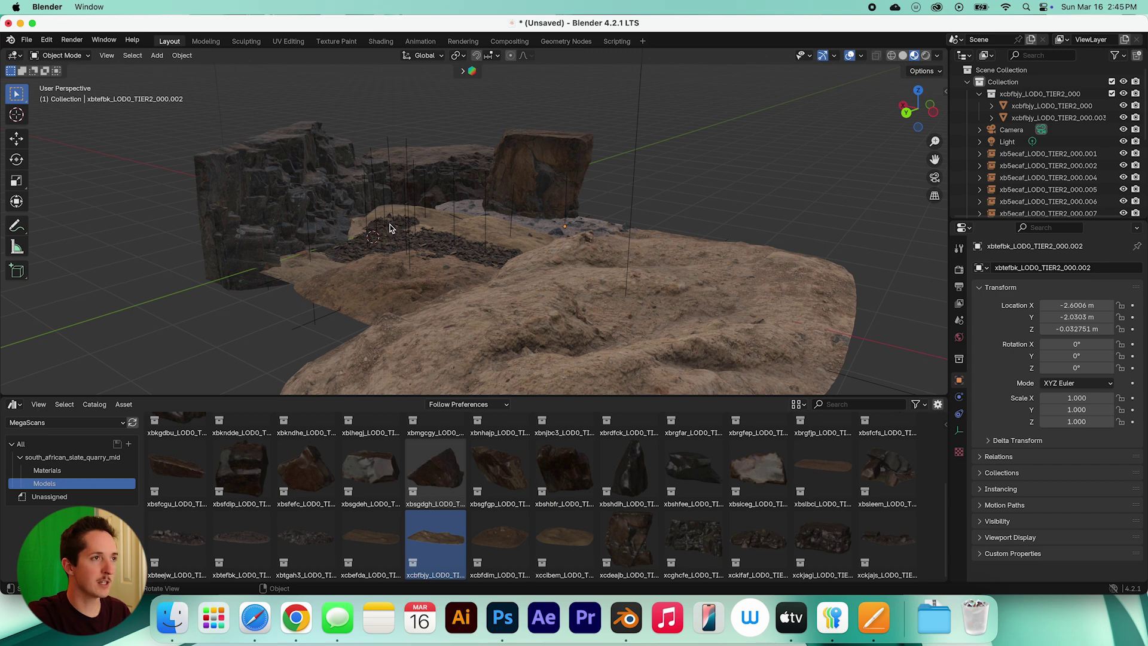
scroll(395, 228, up, 6)
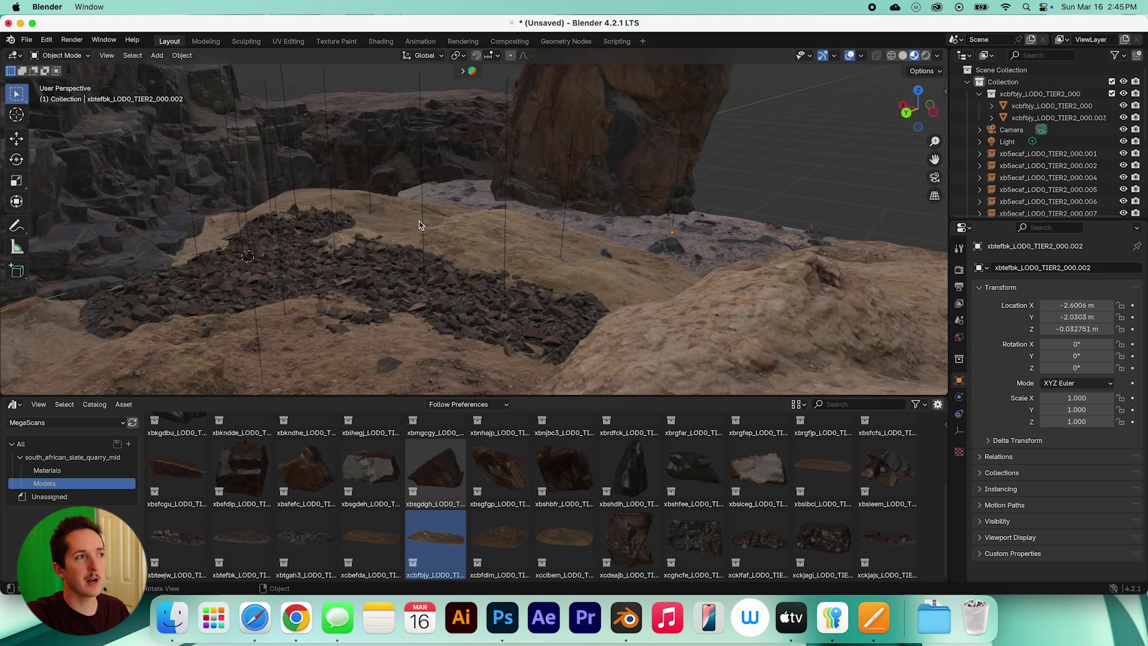
middle_drag(421, 219, 551, 335)
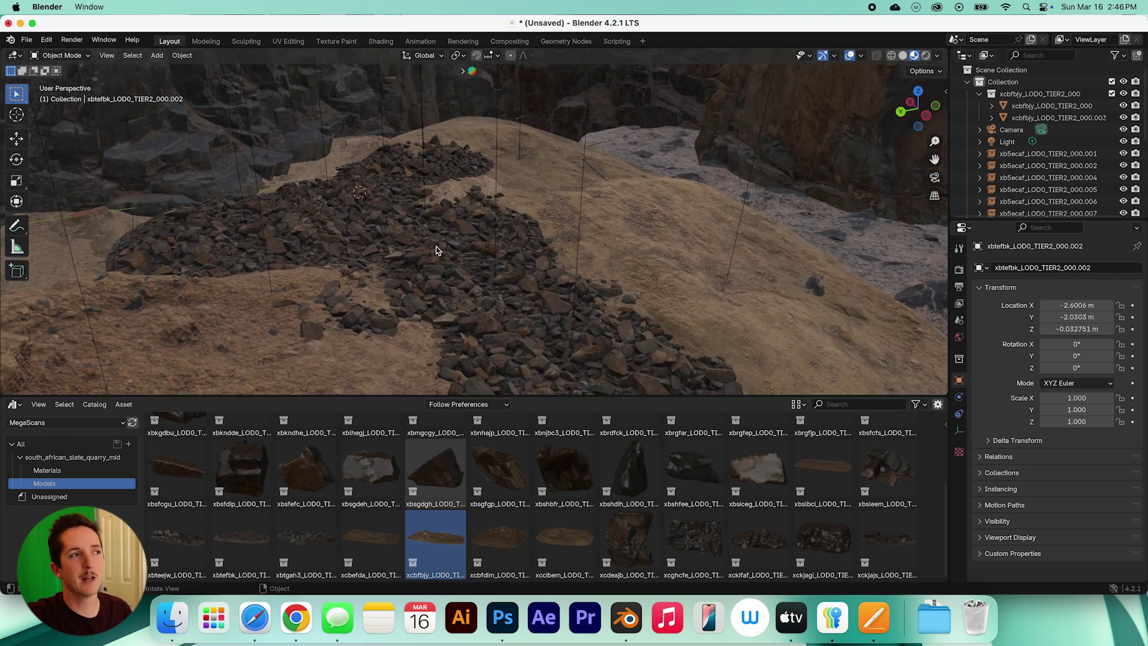
middle_drag(436, 250, 594, 236)
middle_drag(510, 231, 744, 289)
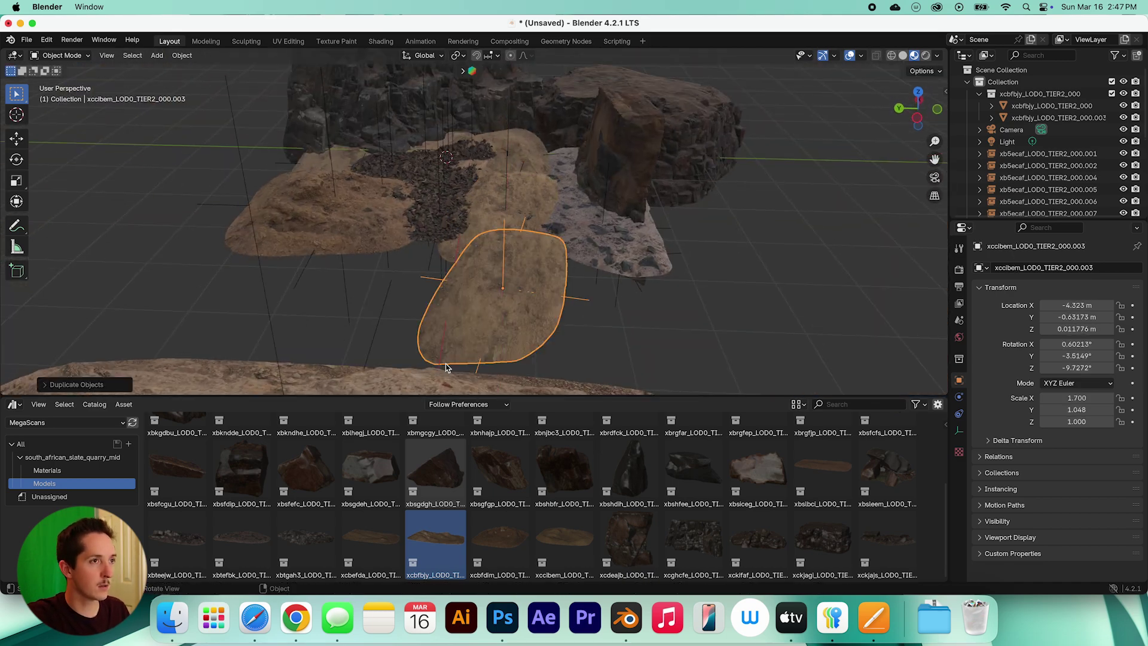
Rotate the duplicated xcclbem sandy ground piece, move it along the X axis and scale it to extend the terrain.
key(r)
click(320, 269)
key(g)
key(x)
key(s)
Duplicate the flat gravel patch to about X -3.49 m, Y 0.34 m, add another copy and adjust its height.
key(shift+d)
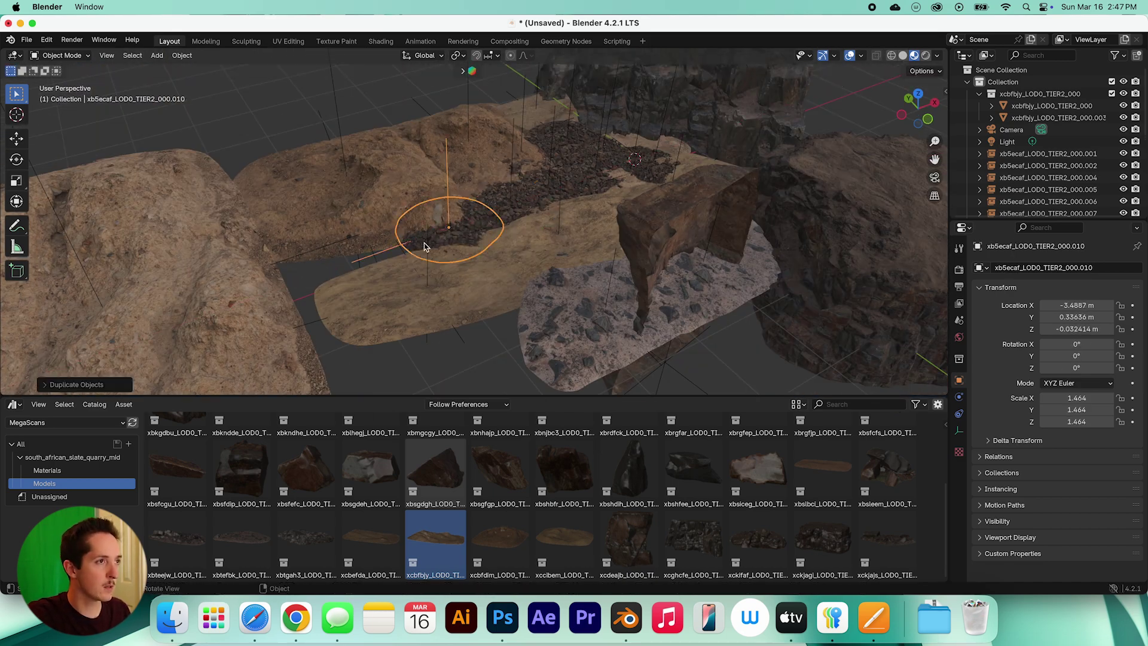
click(469, 291)
key(shift+d)
click(469, 291)
key(g)
key(z)
click(478, 311)
Add another xckjagi rock cliff behind the terrain, rotate it around Z and adjust its height.
click(371, 143)
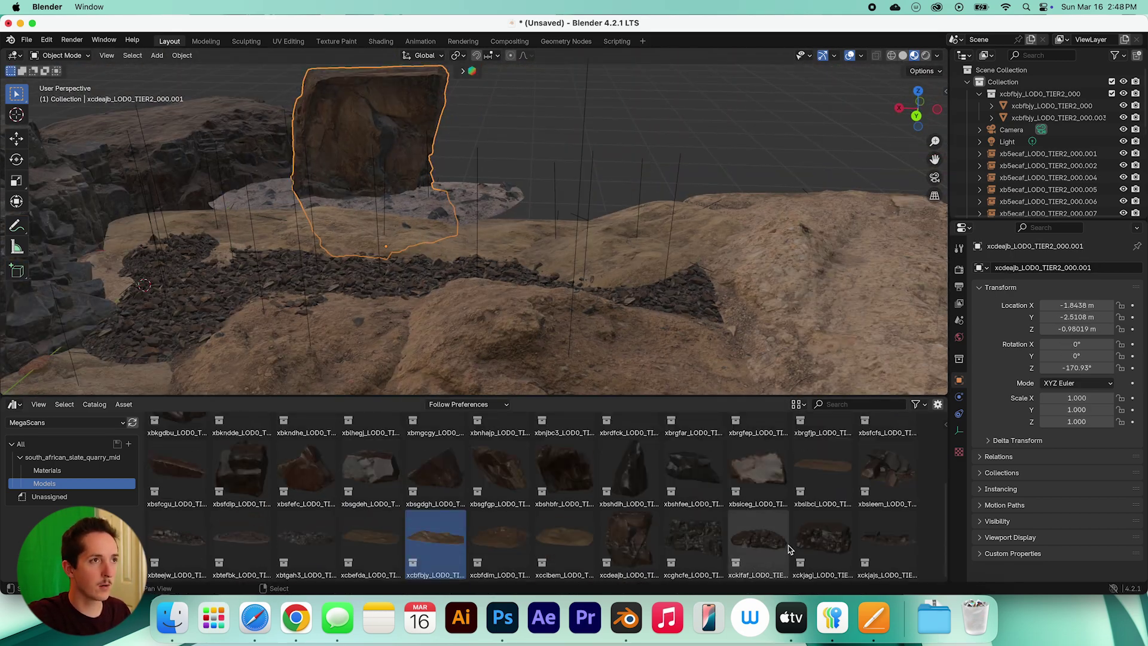
drag(823, 541, 426, 239)
key(r)
key(z)
click(557, 179)
key(g)
key(z)
click(607, 273)
Enlarge the brown xcdeajb rock slab, widening it to about 1.72 along the X axis.
click(292, 170)
middle_drag(292, 169, 479, 264)
click(479, 263)
key(s)
click(638, 197)
click(638, 197)
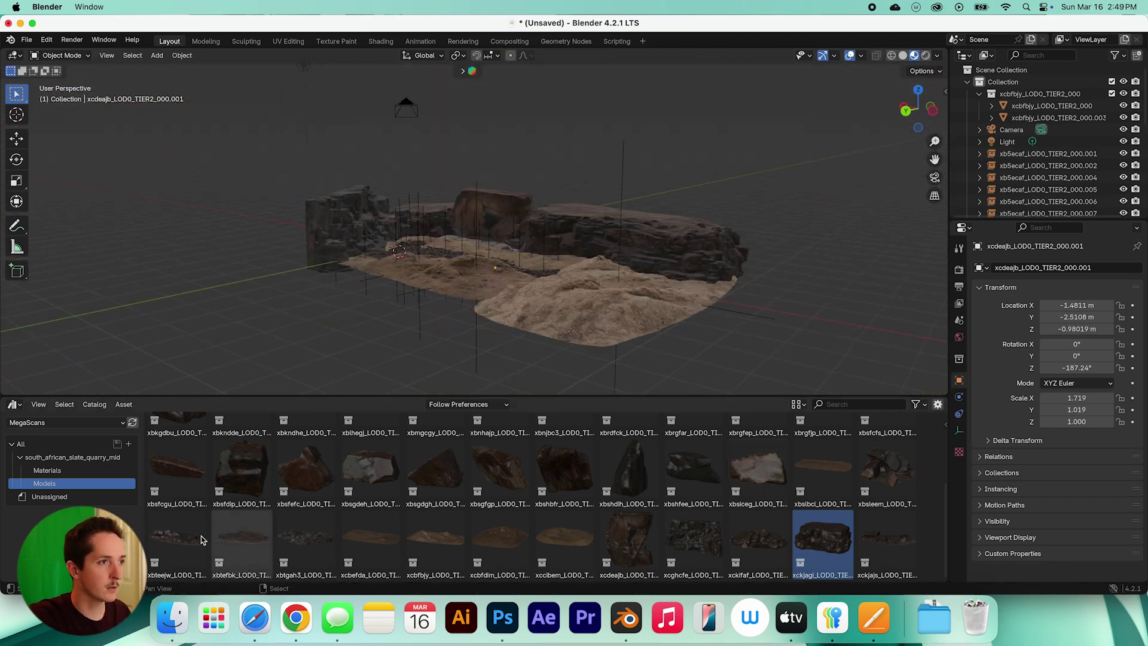
Add the xbteejw ground model and position it at about X -2.79 m, Y 4.40 m, Z -0.08 m.
drag(177, 539, 423, 336)
key(g)
click(312, 279)
key(g)
click(335, 287)
middle_drag(335, 287, 410, 295)
key(g)
click(264, 263)
middle_drag(263, 264, 301, 335)
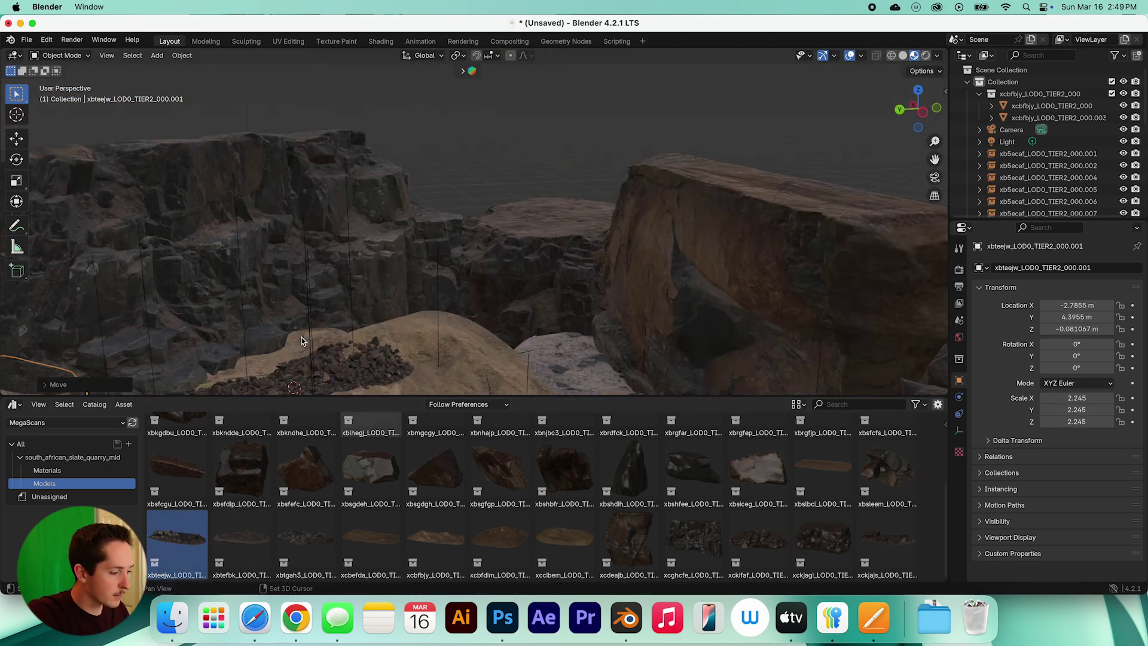
Duplicate the grey stony ground patch beside the brown rock slab and place the copy nearby.
click(533, 359)
key(shift+d)
click(472, 296)
Add the xckjajs rock rubble model, scale it up, and position it beside the terrain.
middle_drag(575, 307, 502, 258)
drag(888, 539, 401, 222)
key(s)
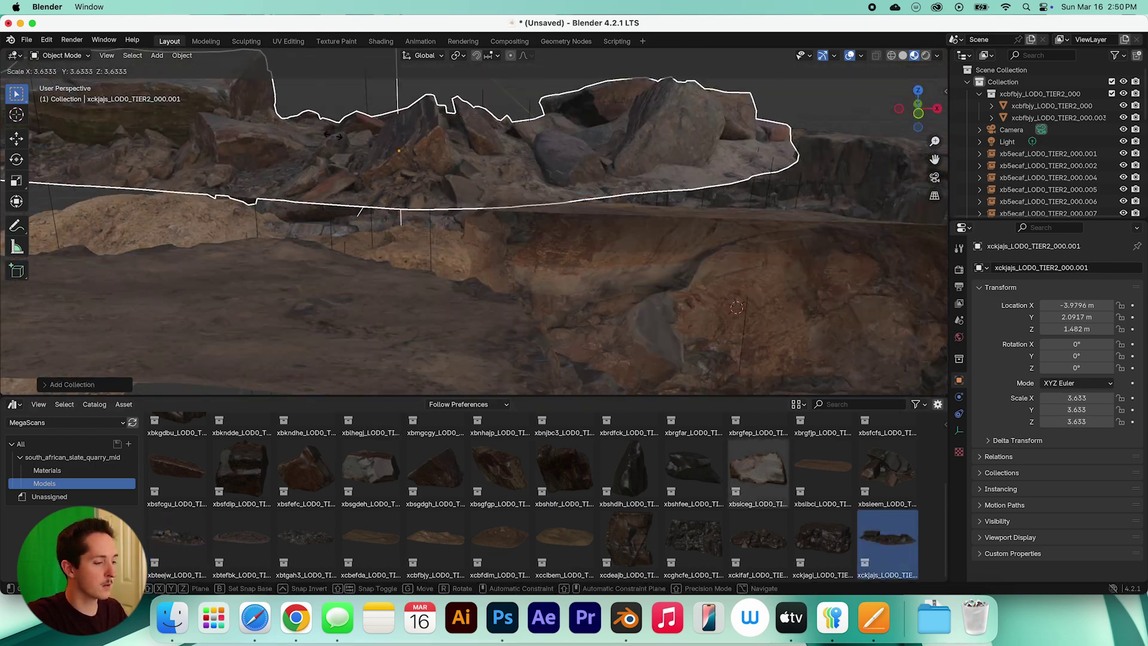
click(407, 198)
key(g)
key(y)
middle_drag(407, 198, 455, 299)
click(401, 137)
key(g)
click(574, 287)
Duplicate the rock rubble model, move the copy into place and rotate it around Z.
key(shift+d)
key(r)
click(332, 281)
key(g)
click(359, 156)
key(r)
key(z)
click(335, 179)
Duplicate the xbteejw stony ground patch along X to about -7.51 m and rotate the copy around Z to about 193°.
middle_drag(335, 179, 542, 269)
click(419, 287)
key(shift+d)
key(x)
click(469, 296)
key(r)
key(z)
click(461, 263)
click(461, 120)
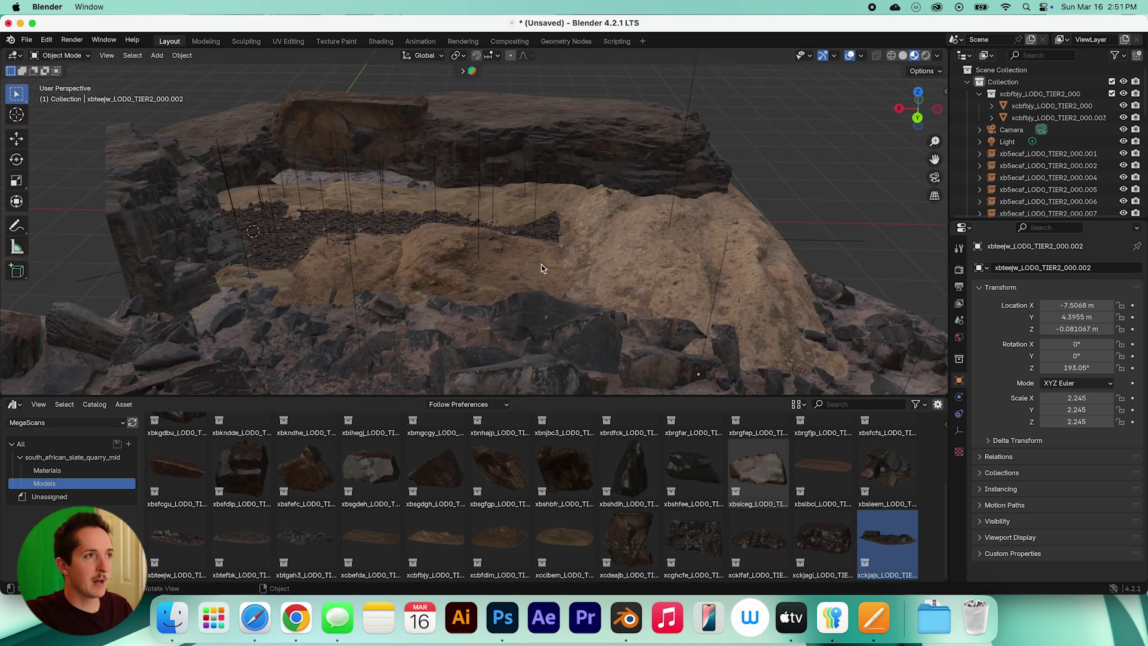
Examine the assembled quarry scene from several angles, including the sandy rock mound up close.
middle_drag(620, 223, 367, 210)
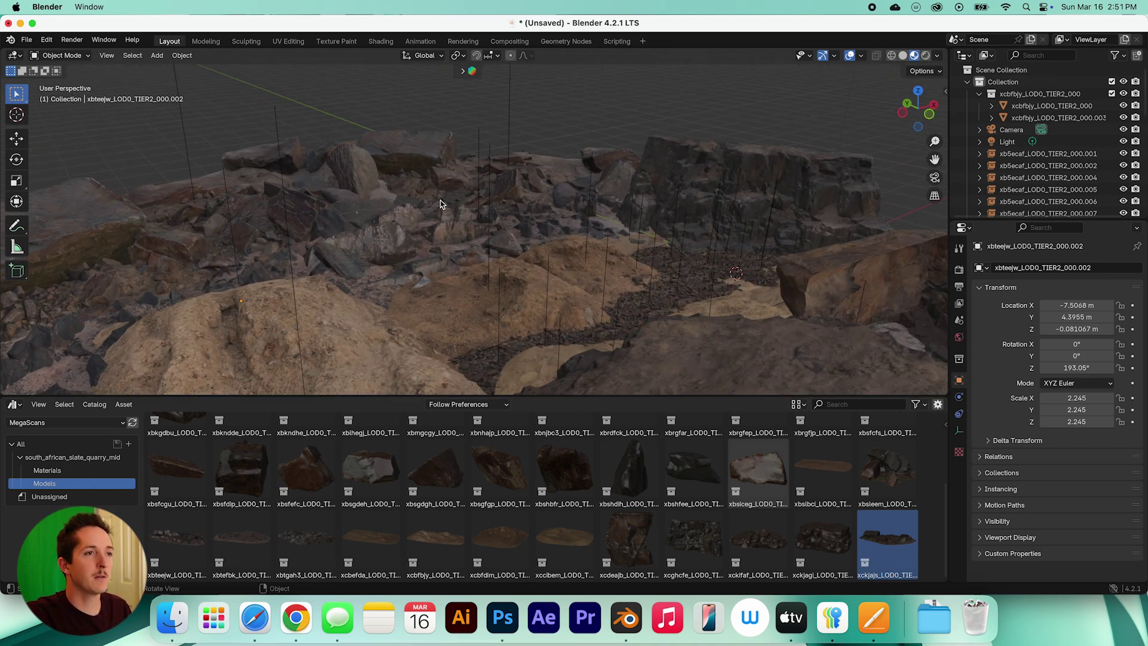
middle_drag(424, 206, 492, 170)
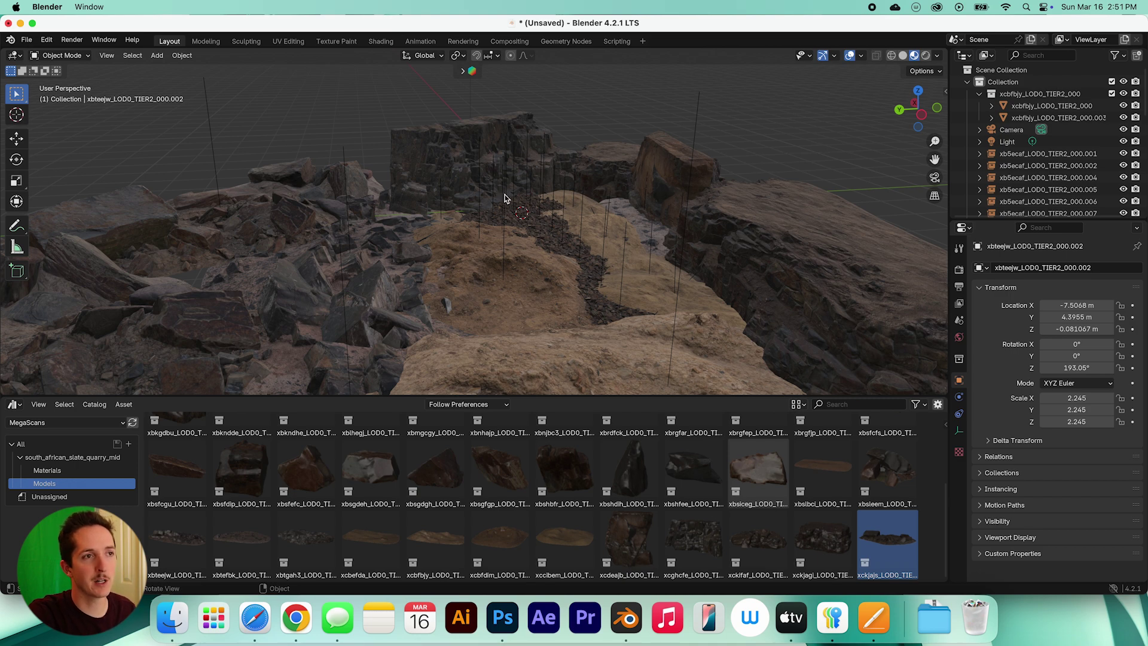
middle_drag(606, 268, 578, 226)
click(559, 232)
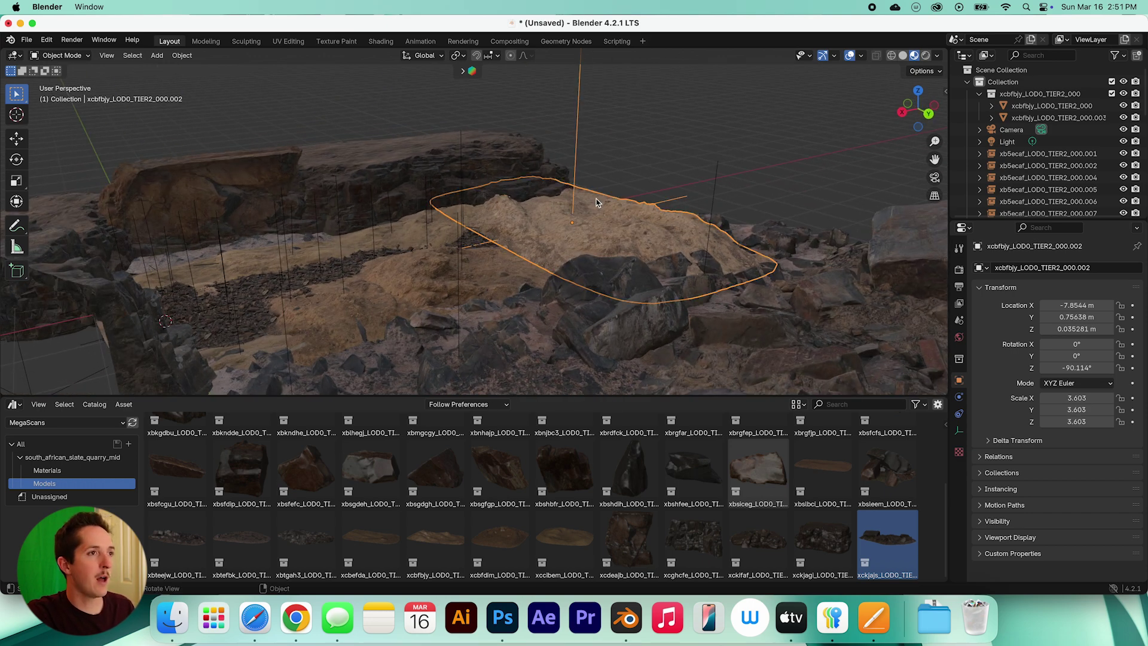
scroll(433, 231, up, 8)
middle_drag(433, 232, 144, 242)
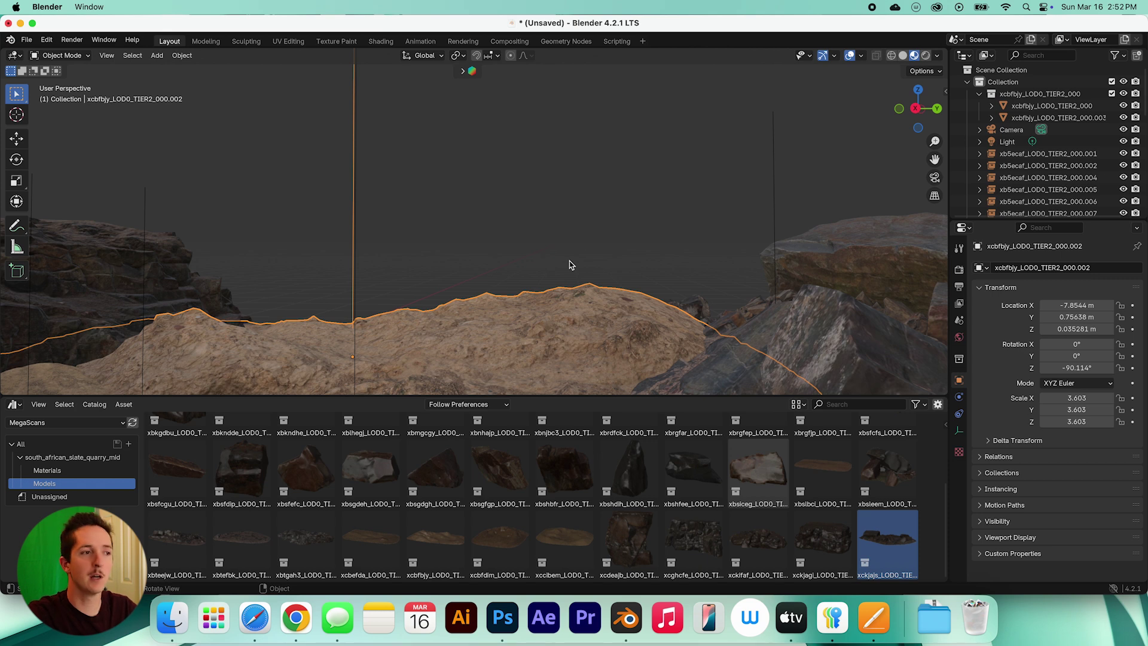
click(586, 255)
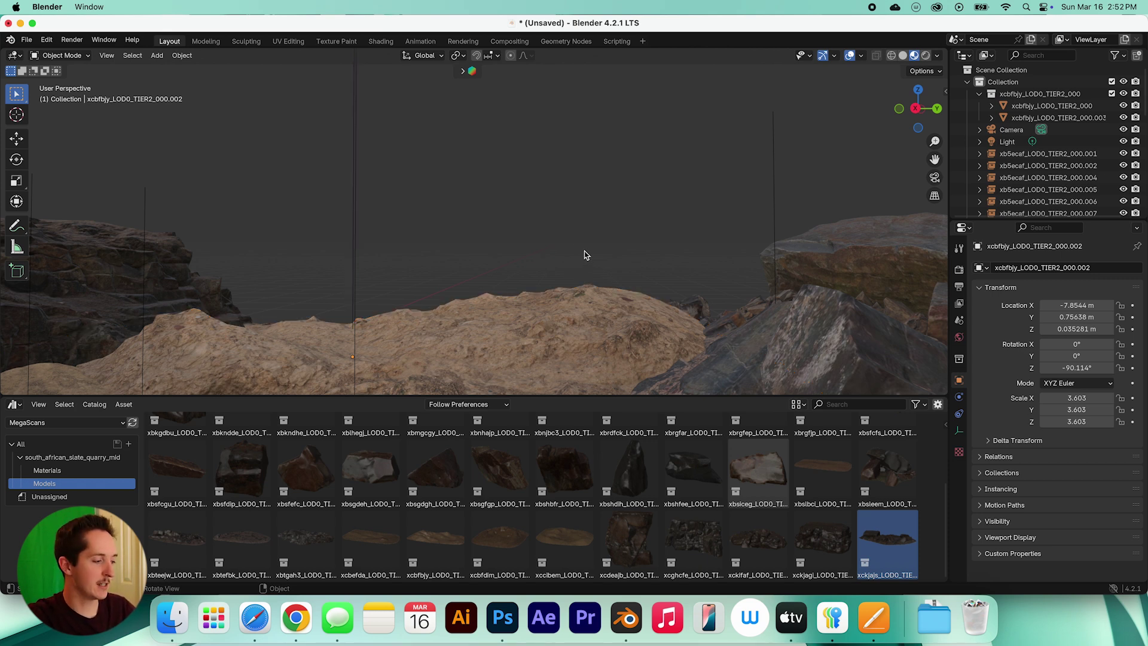
key(space)
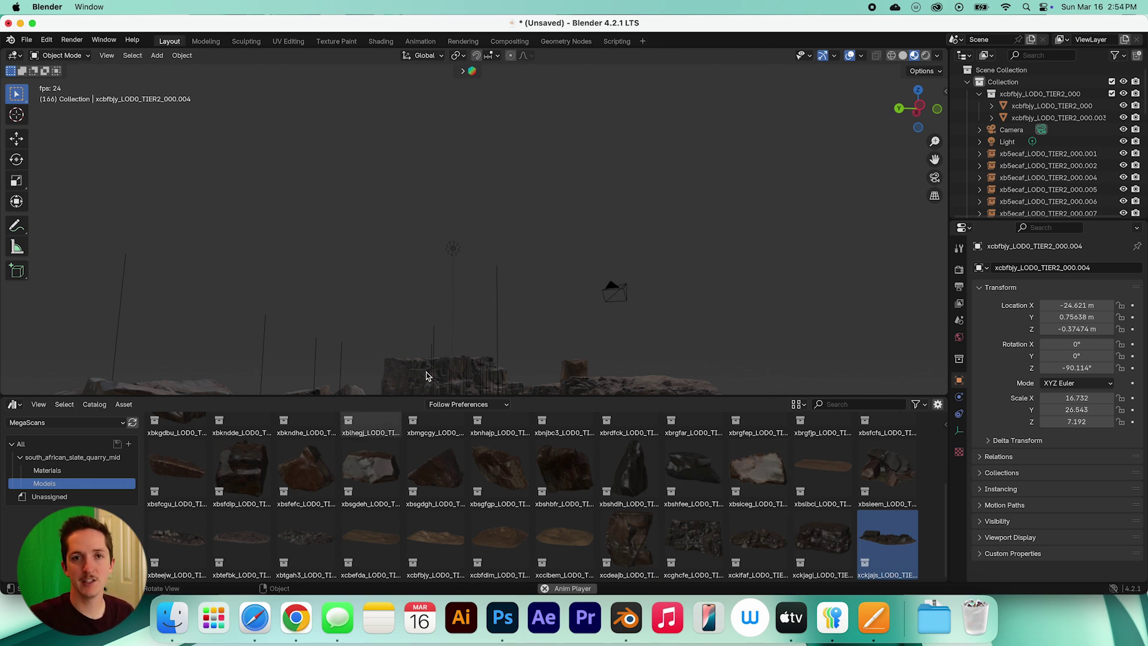
middle_drag(426, 372, 411, 383)
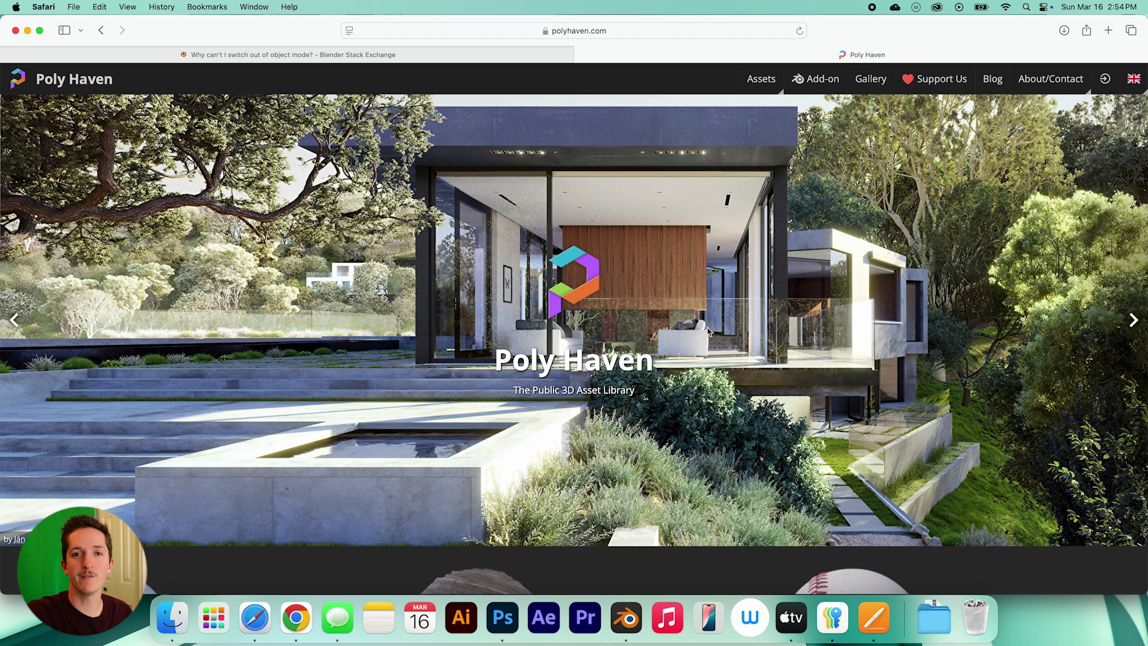
Switch to Poly Haven in the browser and open its HDRI library.
scroll(708, 331, down, 8)
scroll(697, 331, up, 8)
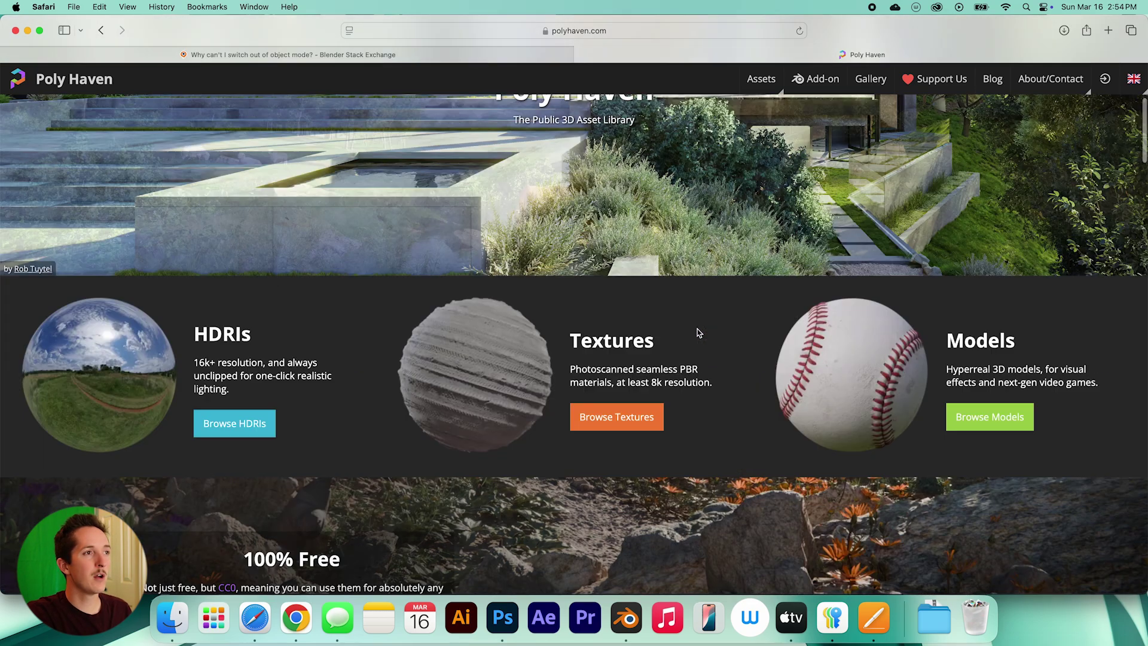
scroll(697, 330, down, 4)
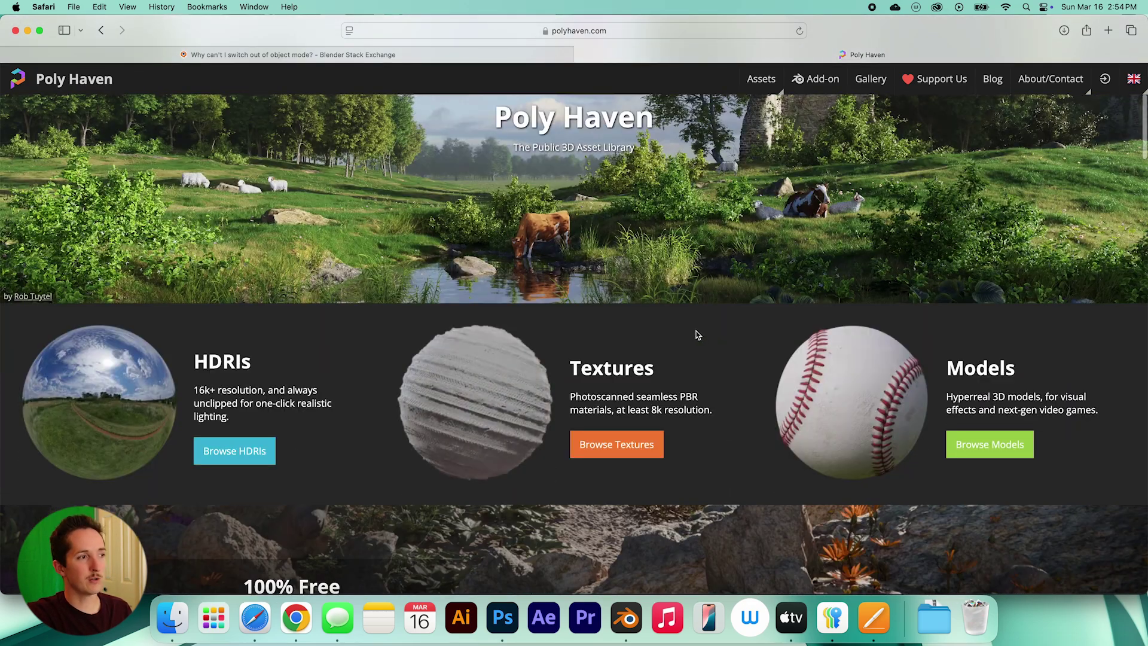
click(247, 452)
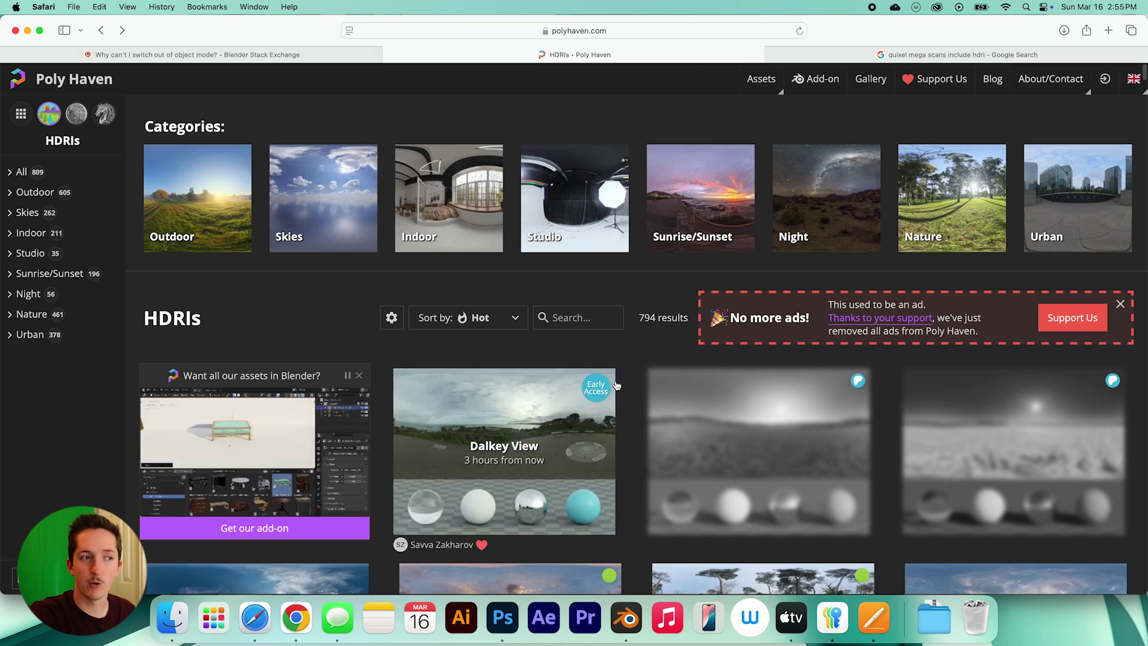
Find the Qwantani Moon Noon HDRI and download it as a 4K EXR.
scroll(625, 395, down, 3)
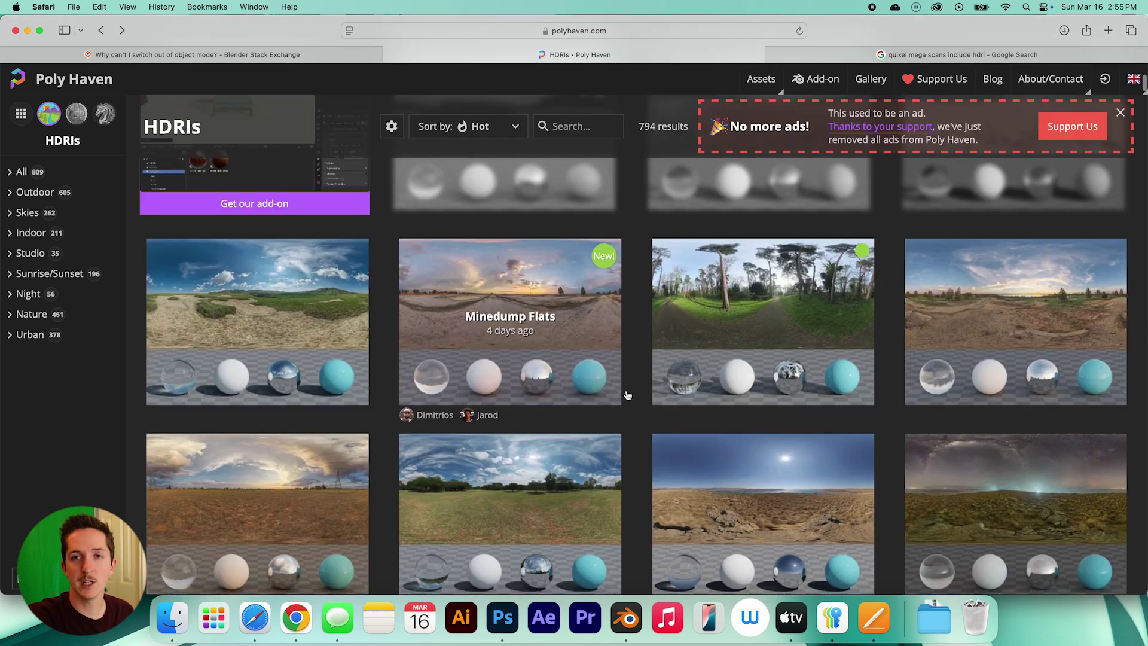
scroll(628, 394, down, 5)
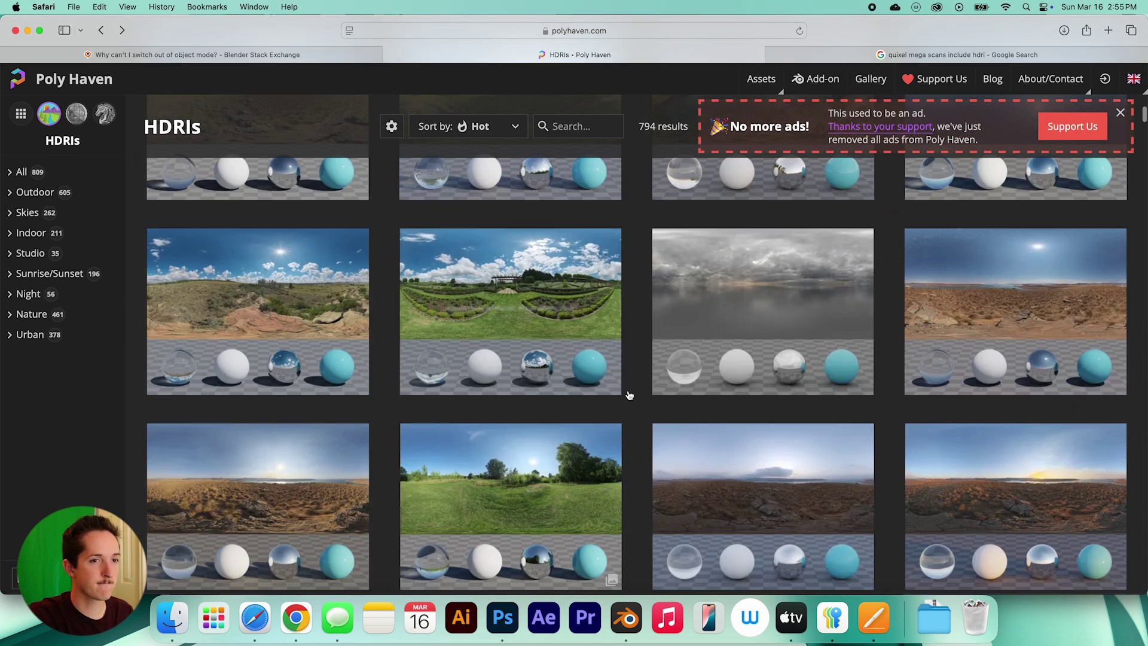
click(601, 332)
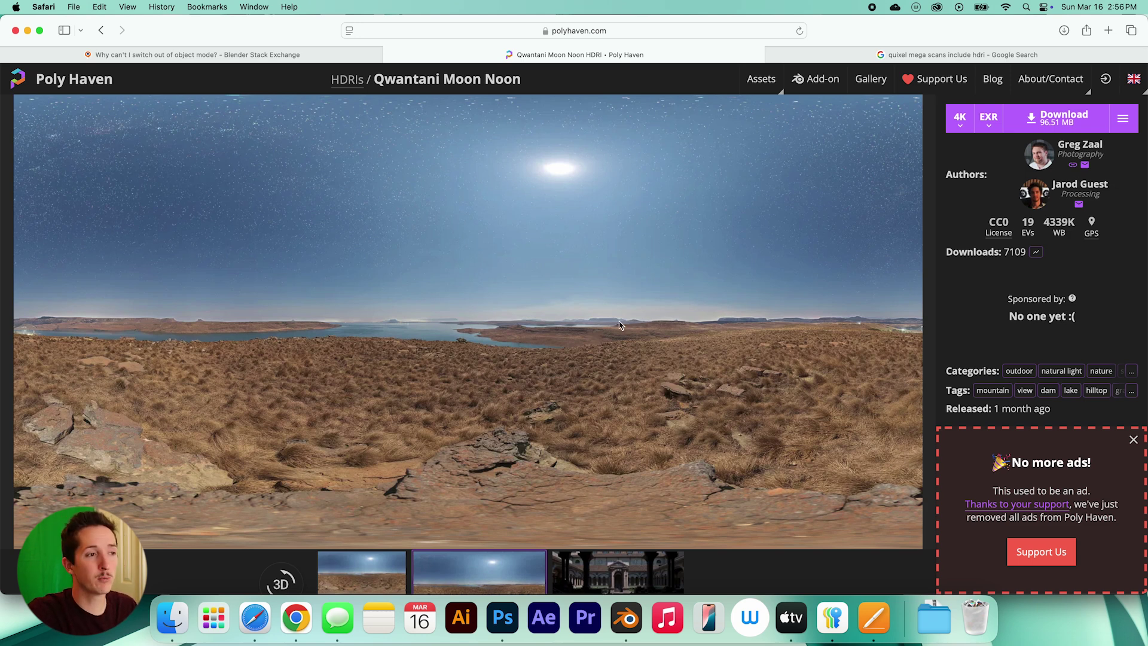
click(1075, 126)
click(682, 337)
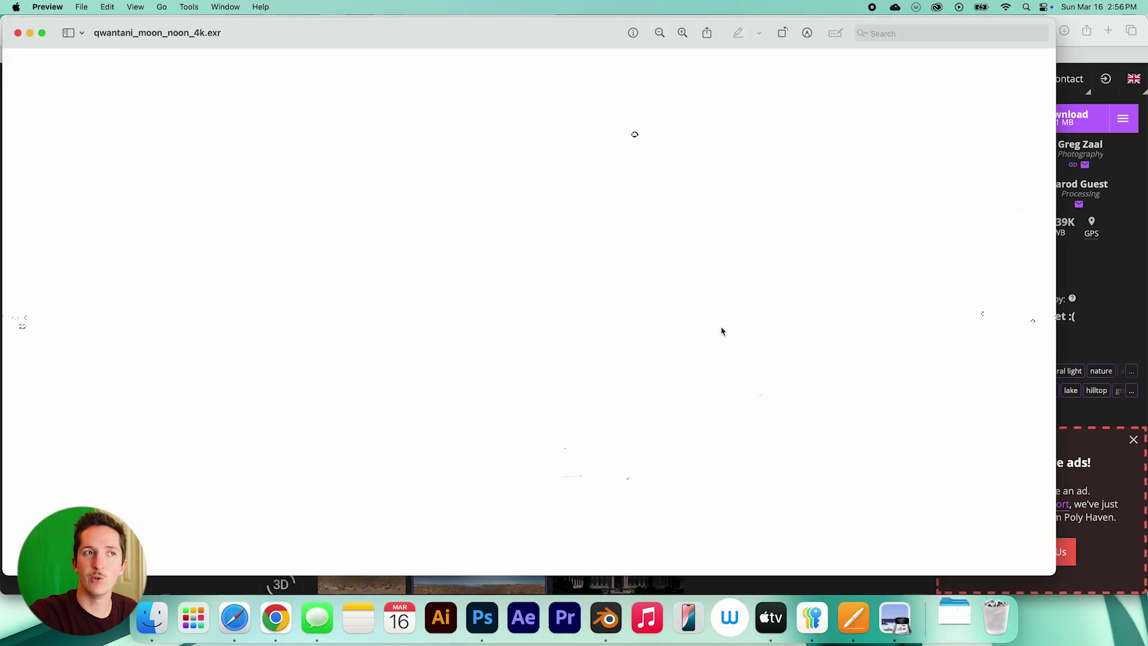
Switch back to Blender and set the World color to an Environment Texture using qwantani_moon_noon_4k.exr from Downloads.
key(super+Tab)
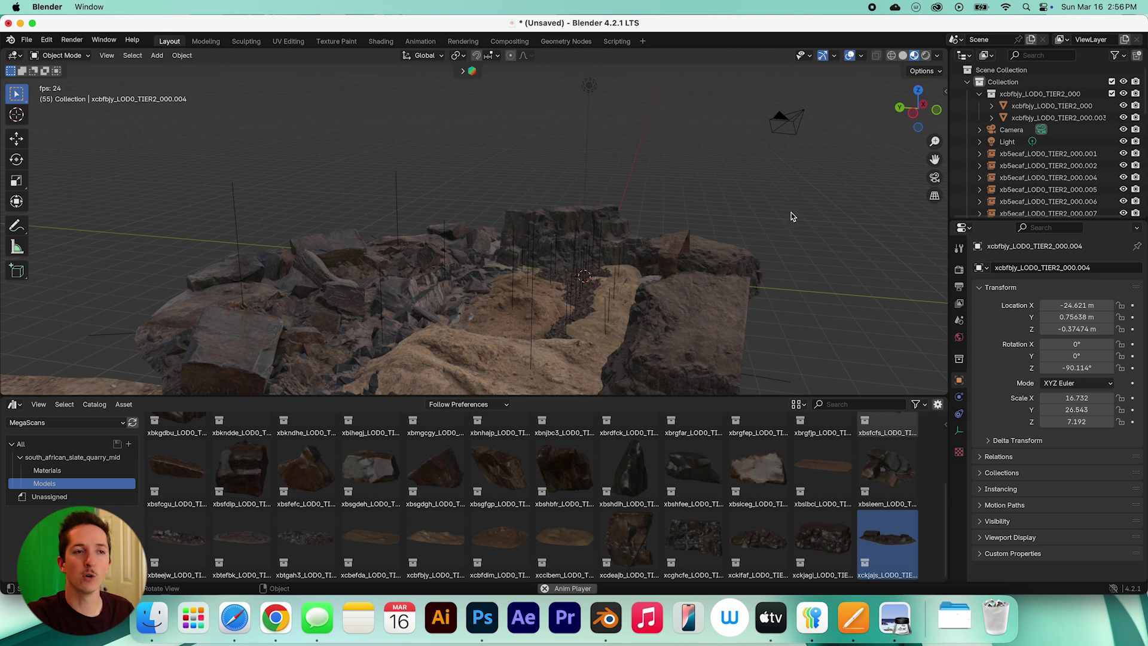
click(959, 339)
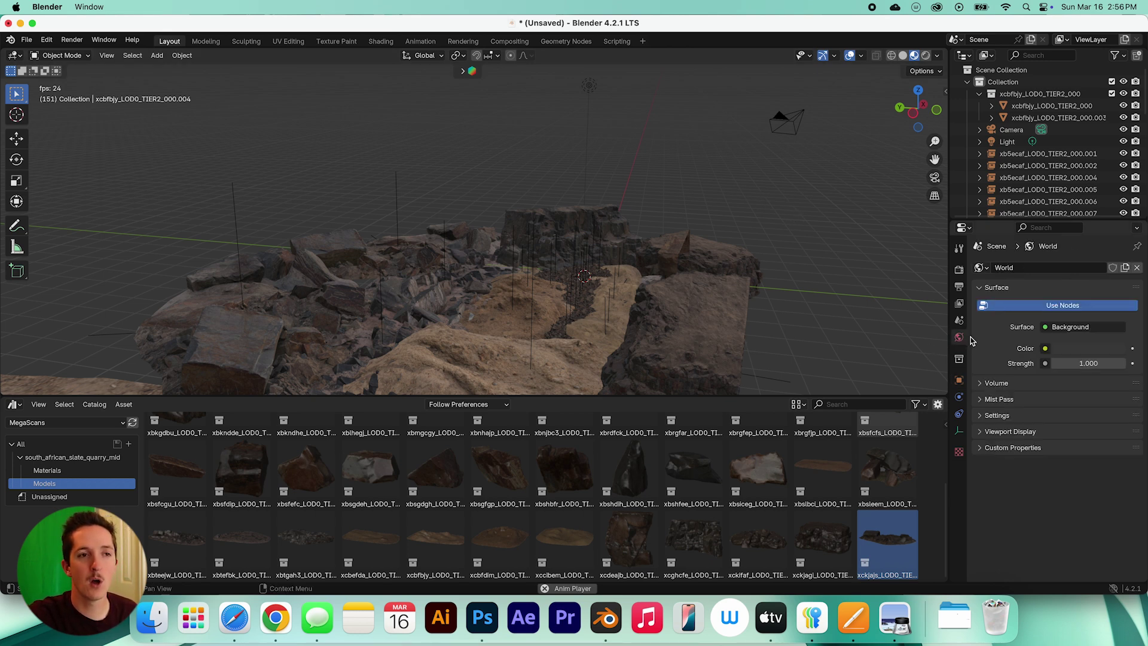
click(1046, 348)
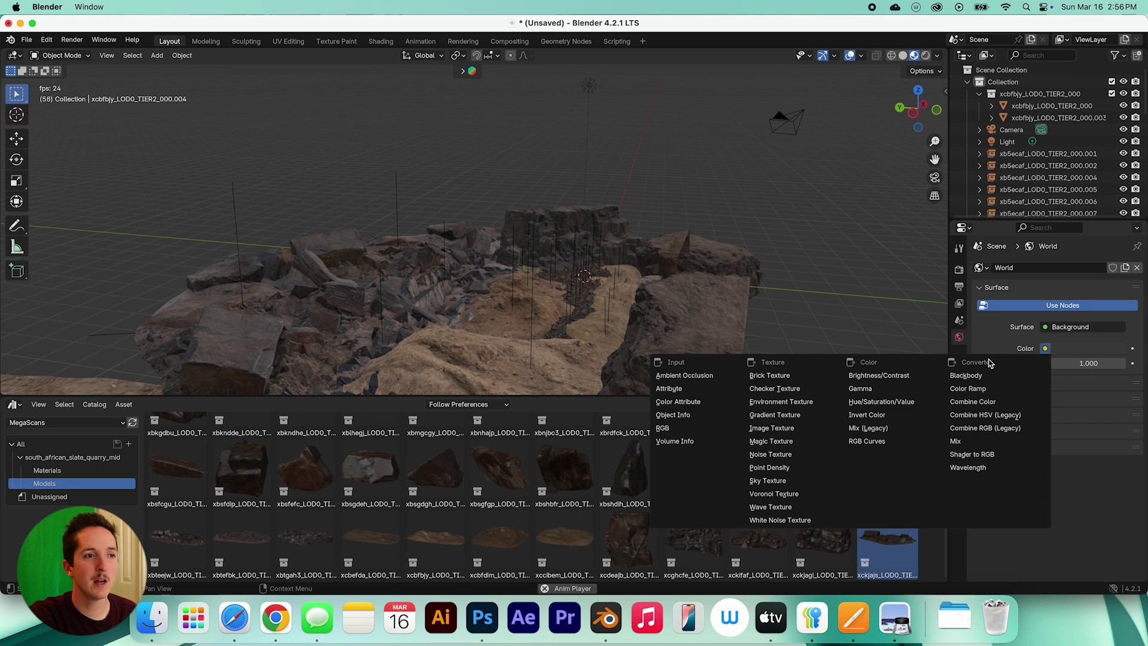
click(778, 408)
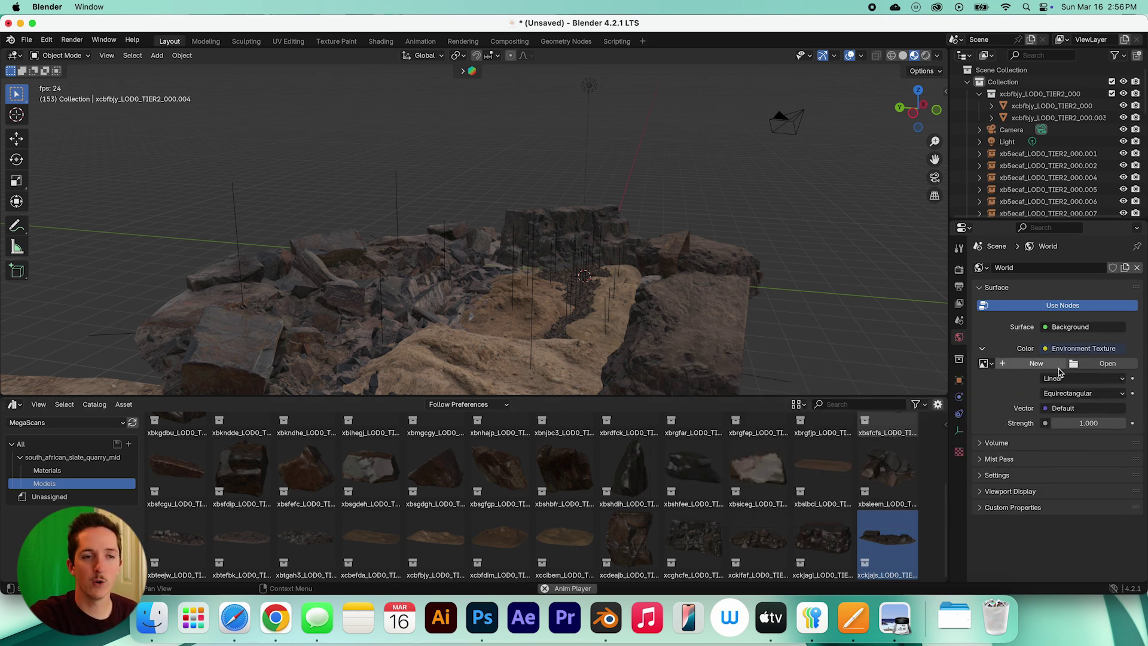
click(1099, 366)
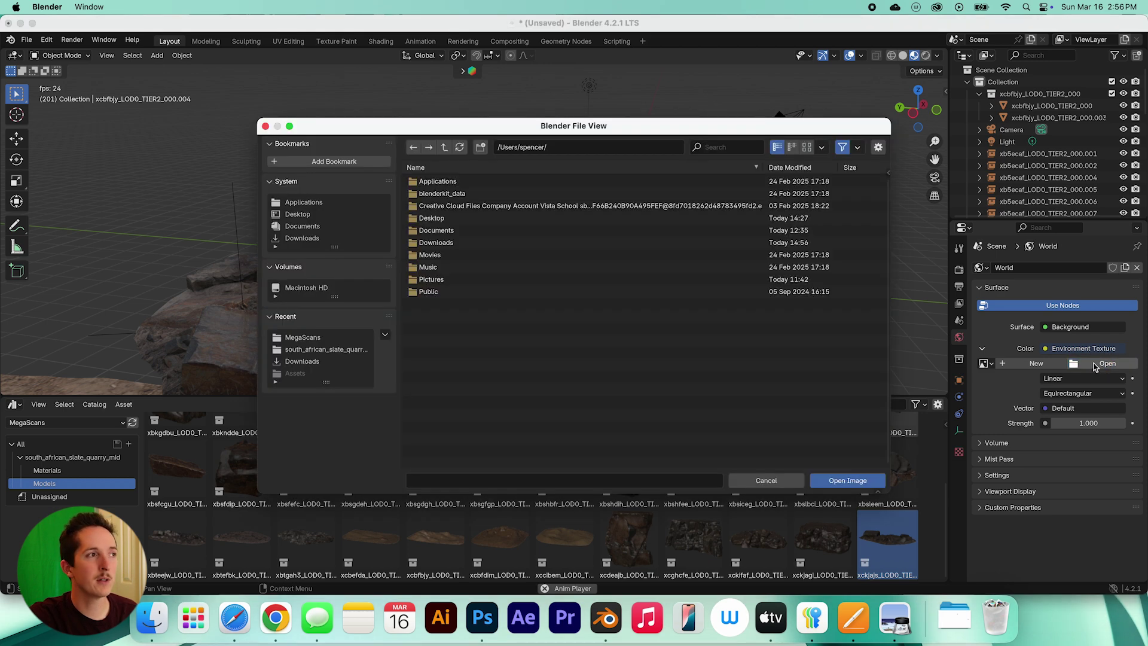
click(330, 237)
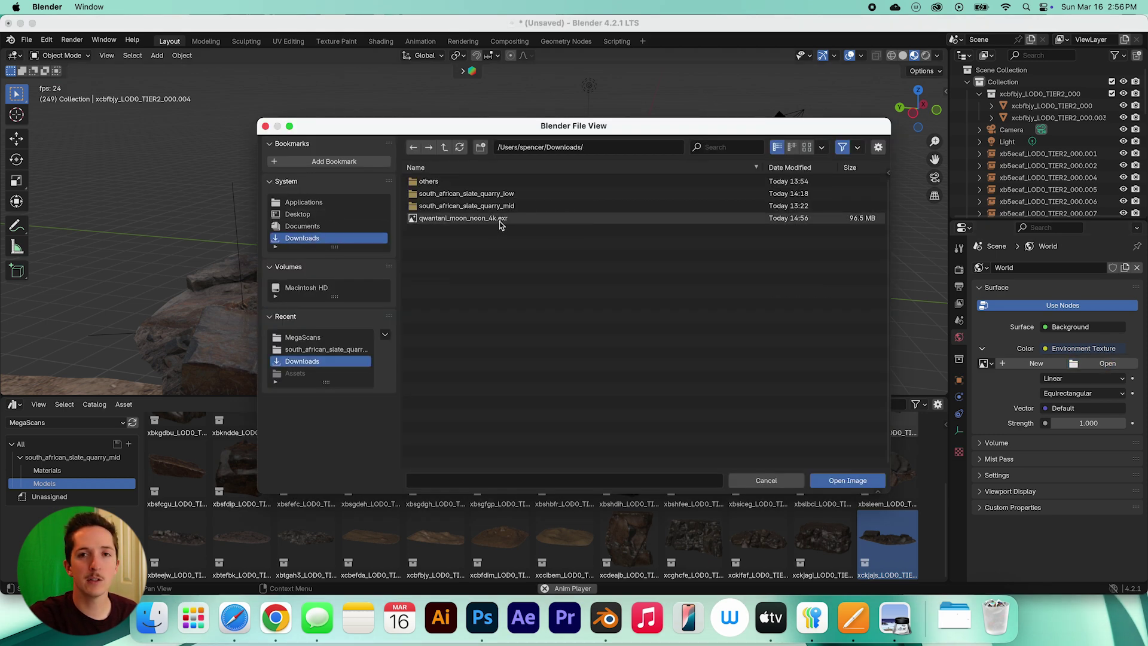
click(504, 221)
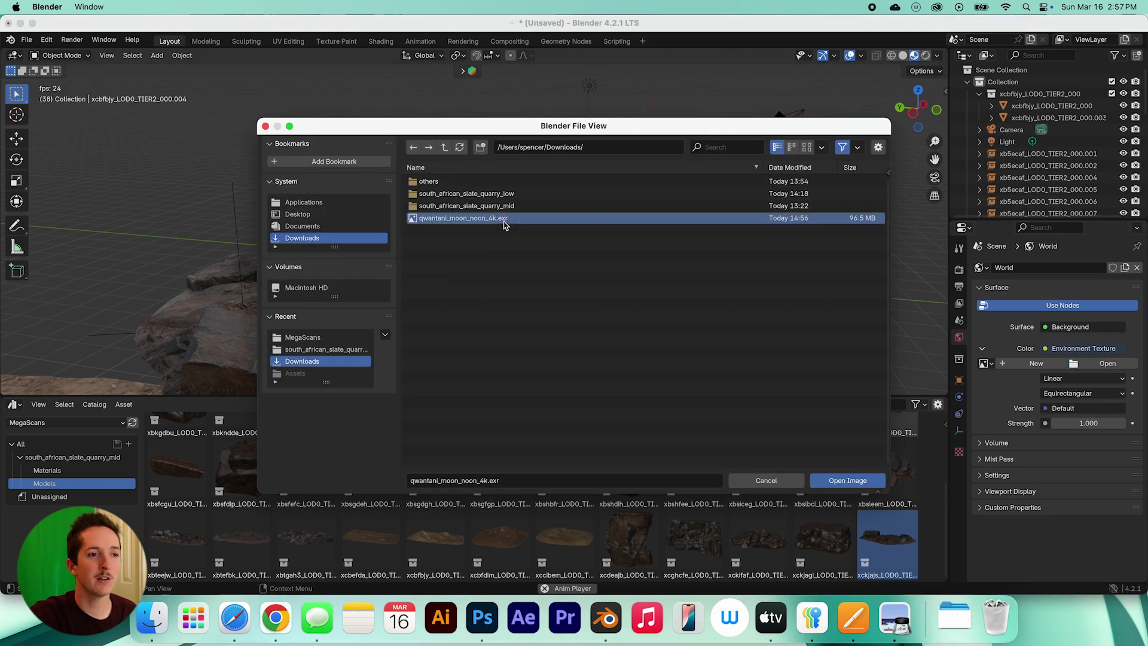
click(839, 482)
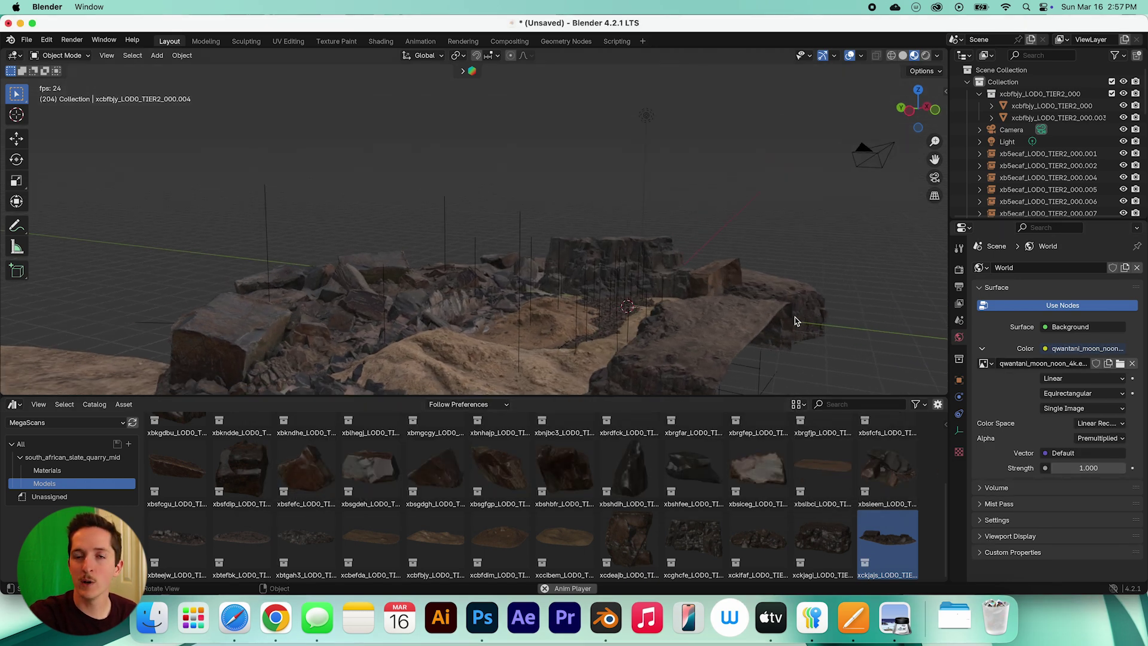
Display the viewport in Rendered shading and inspect the quarry lit by the HDRI.
click(926, 55)
middle_drag(544, 209, 612, 179)
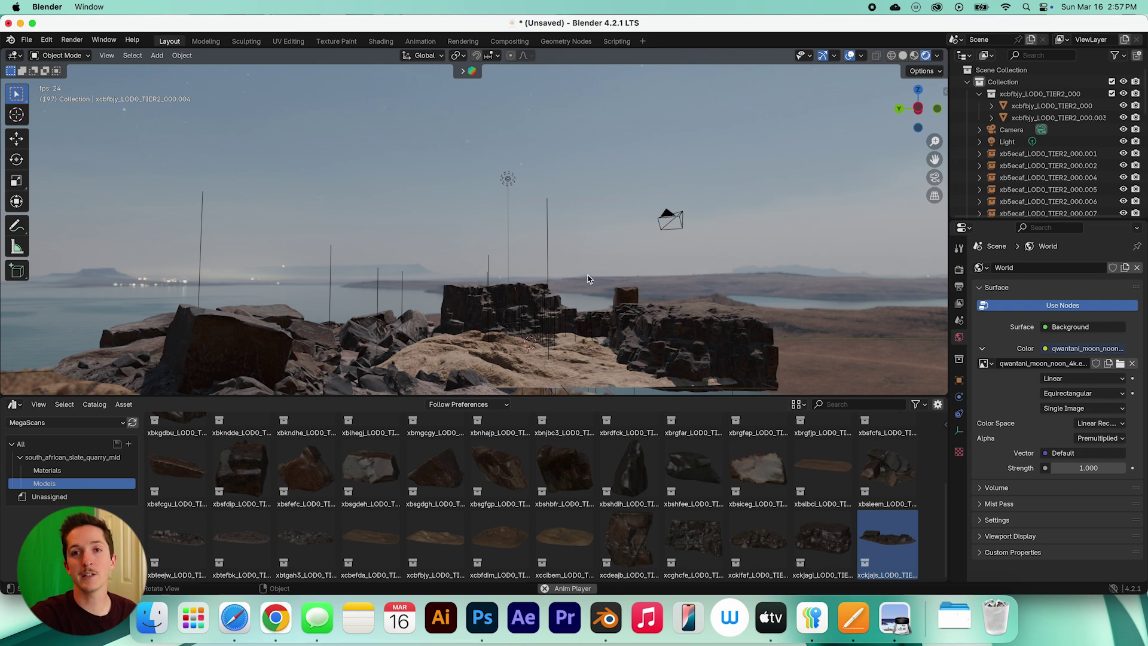
middle_drag(588, 279, 622, 275)
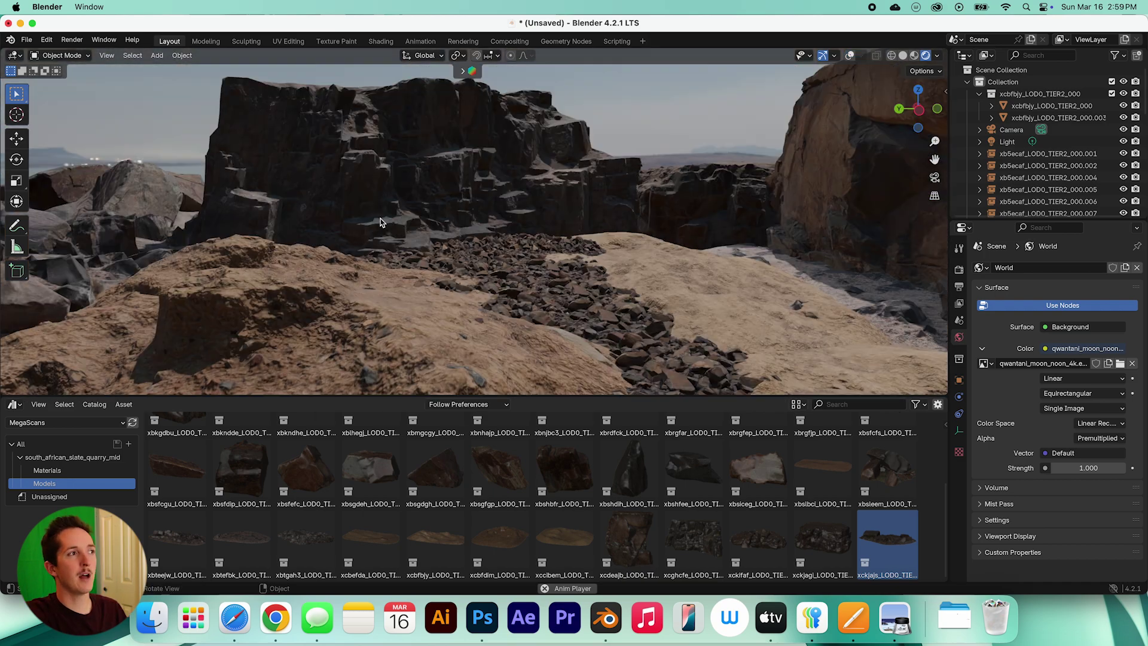
middle_drag(380, 223, 314, 215)
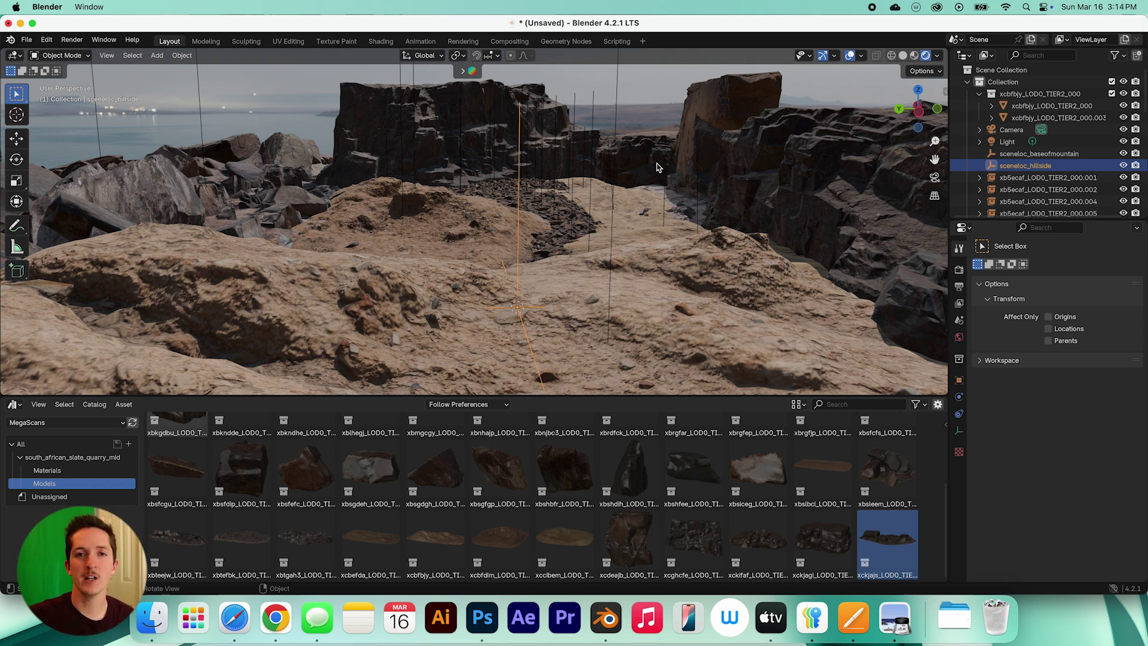
Add a cube mesh on the sandy ground in front of the cliffs.
key(shift+a)
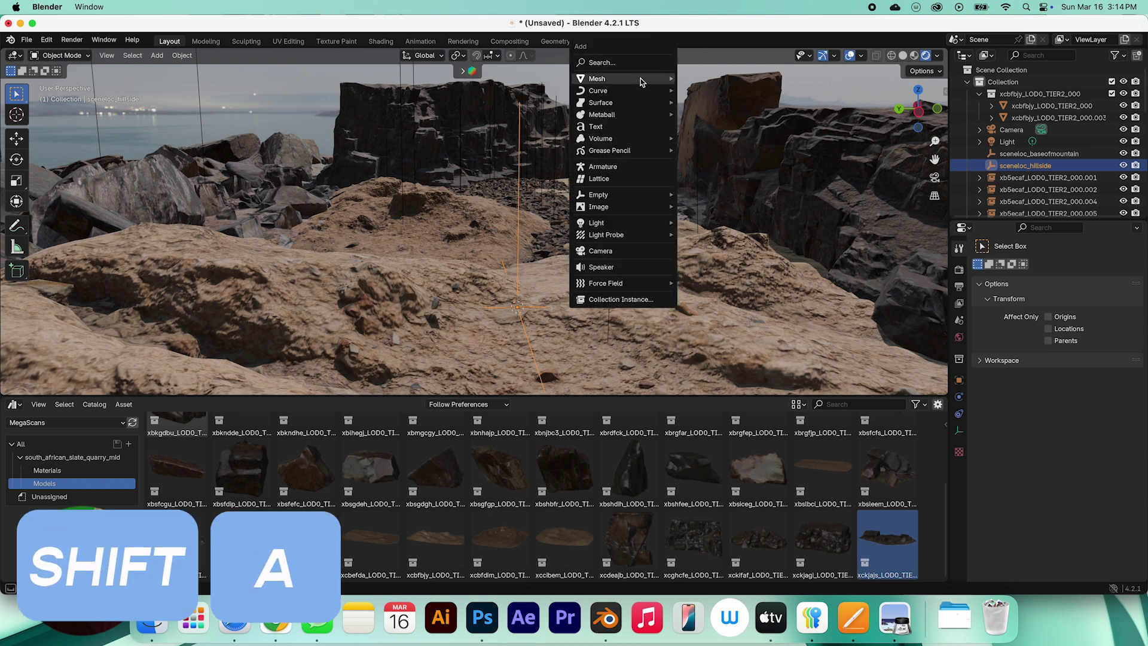
mouse_move(658, 79)
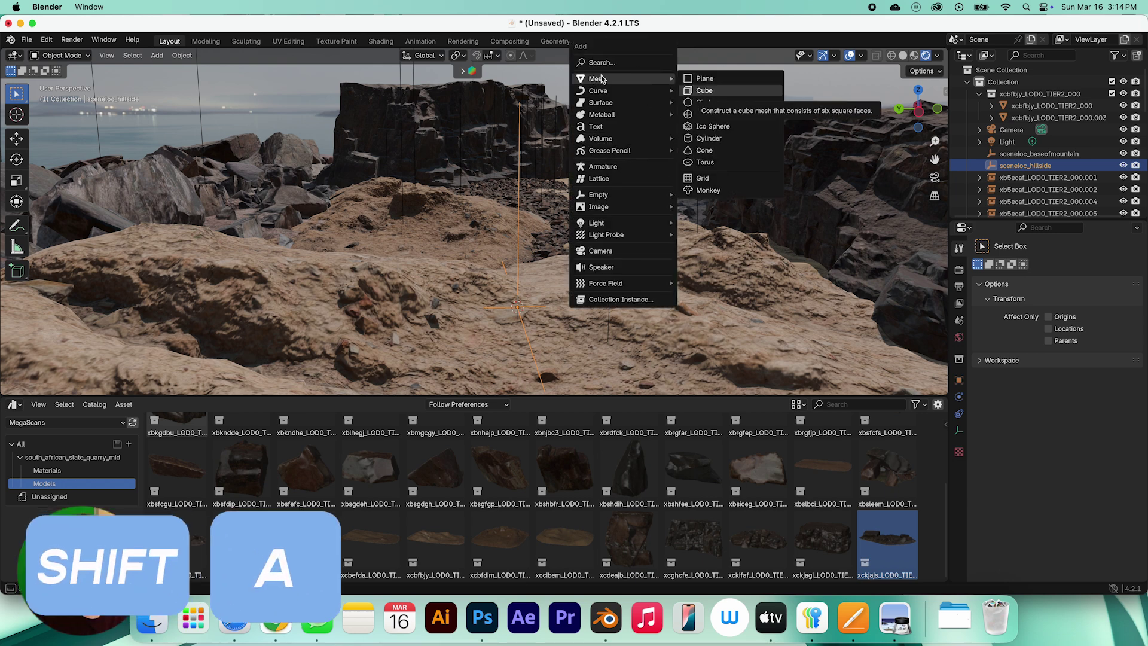
click(704, 91)
middle_drag(643, 156, 634, 338)
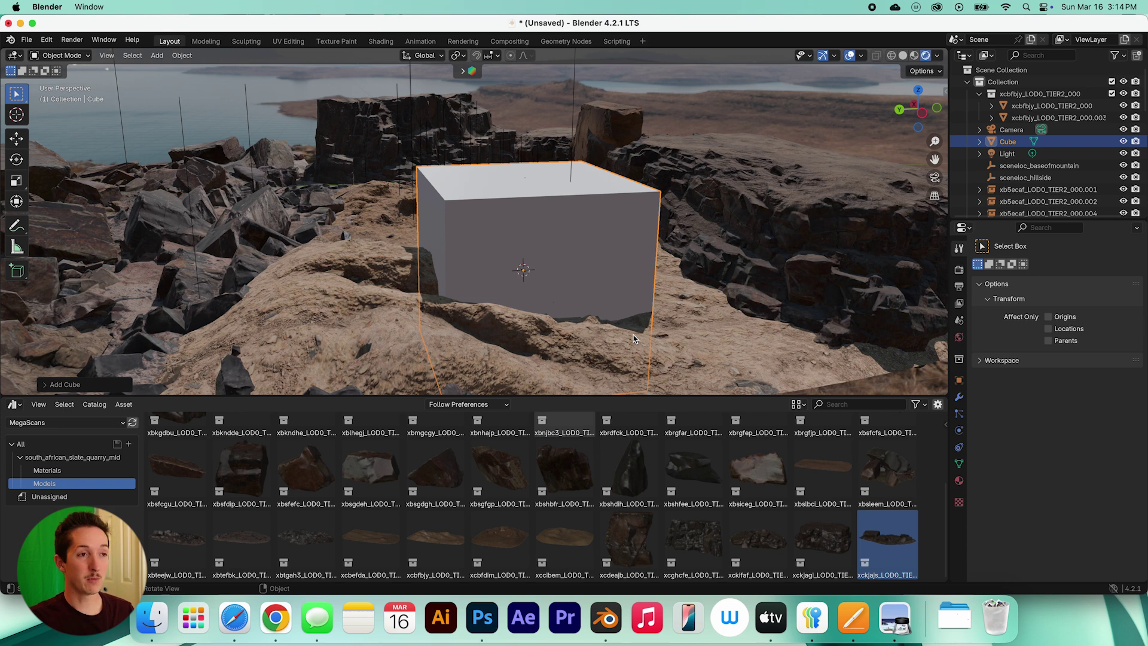
Show the cube's transform values and raise it along Z to about 1.48 m.
click(945, 91)
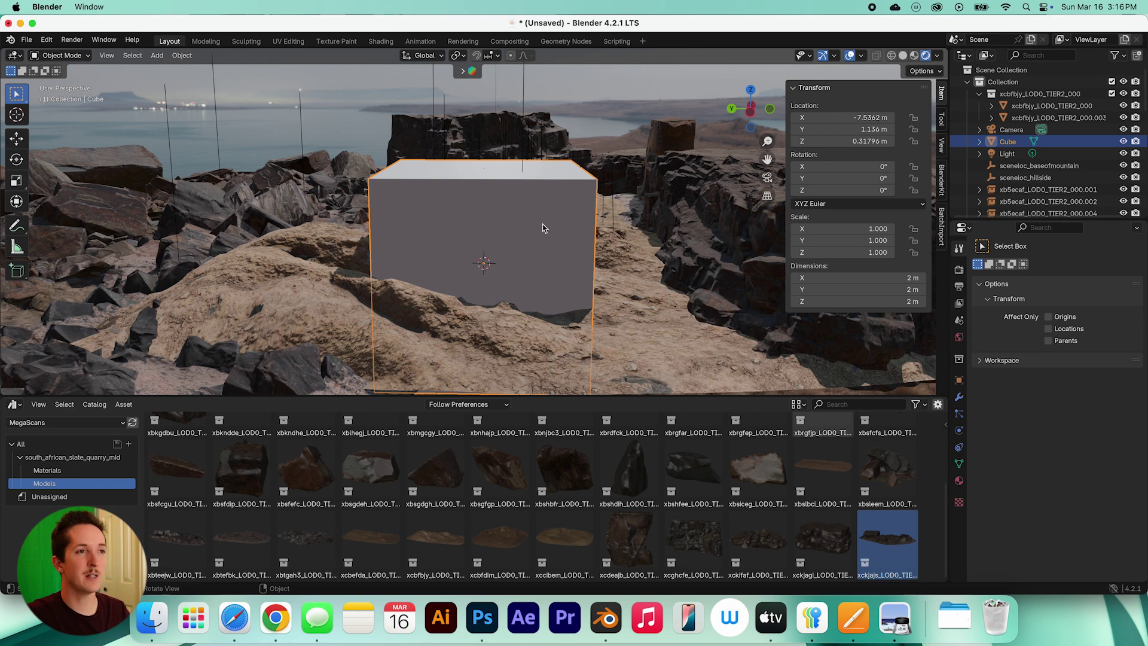
middle_drag(546, 218, 561, 225)
key(g)
key(z)
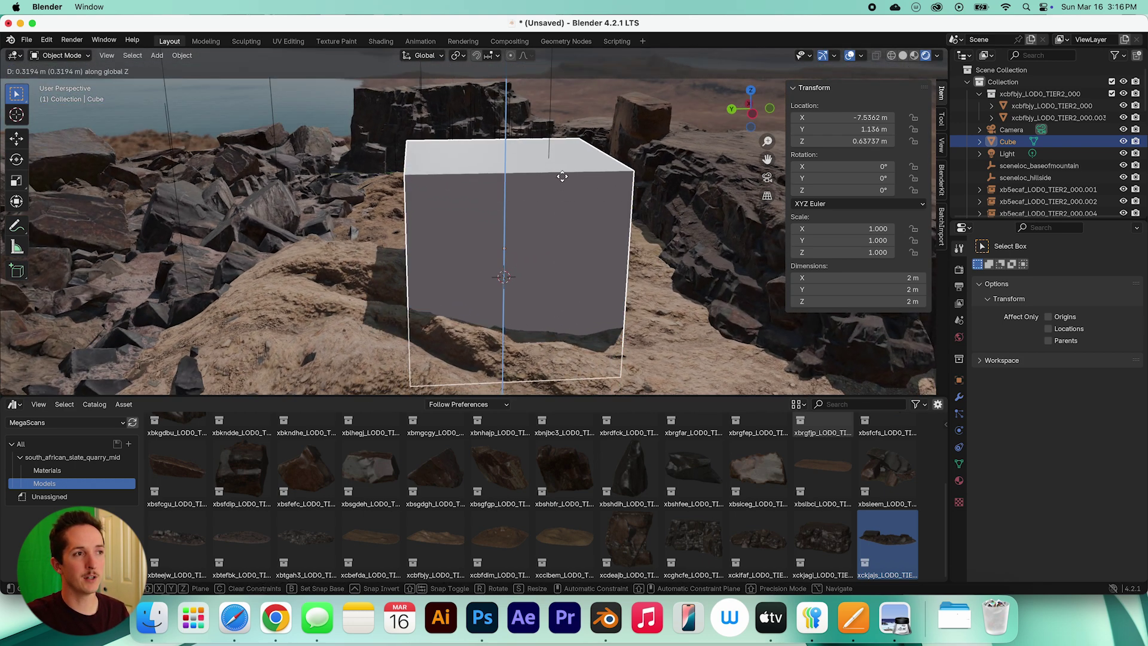
click(551, 108)
middle_drag(486, 167, 568, 183)
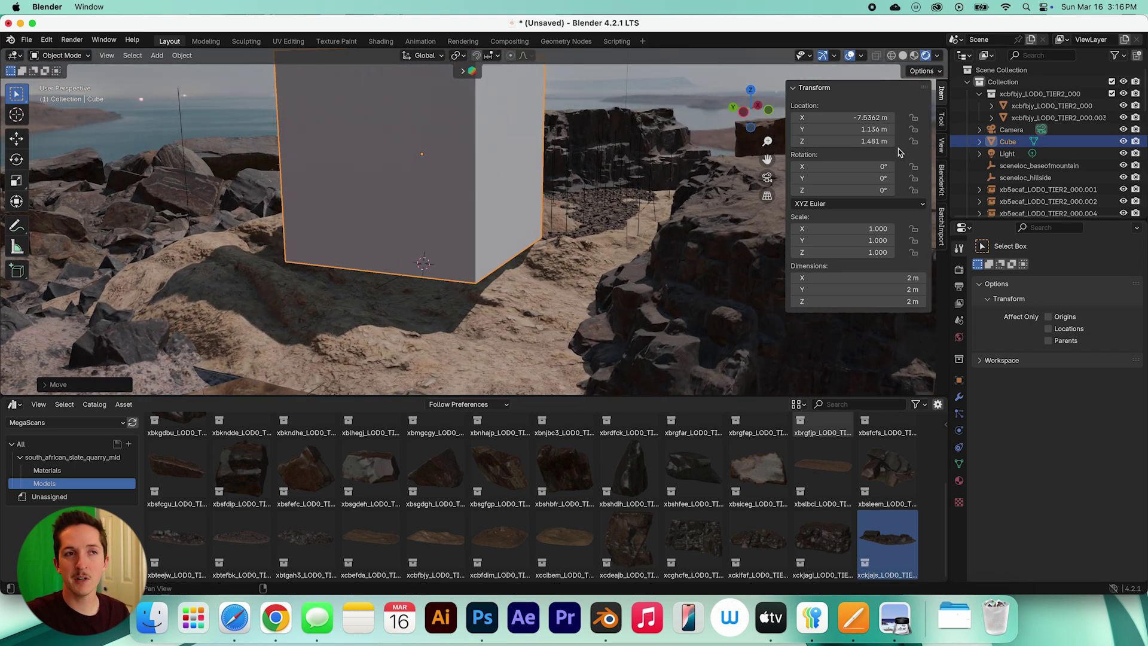
Move the cube into the xcbfbjy_LOD0_TIER2_000 collection and select the xcbfbjy_LOD0_TIER2_000 model inside it.
click(1016, 70)
scroll(1057, 146, down, 2)
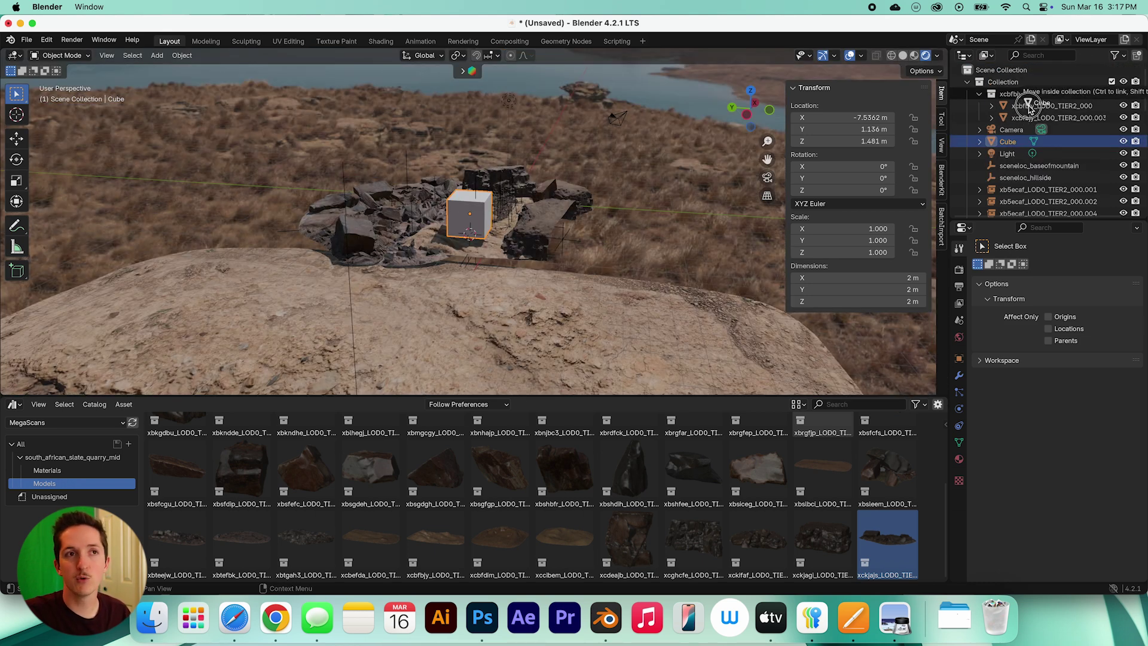
click(1028, 108)
click(1029, 118)
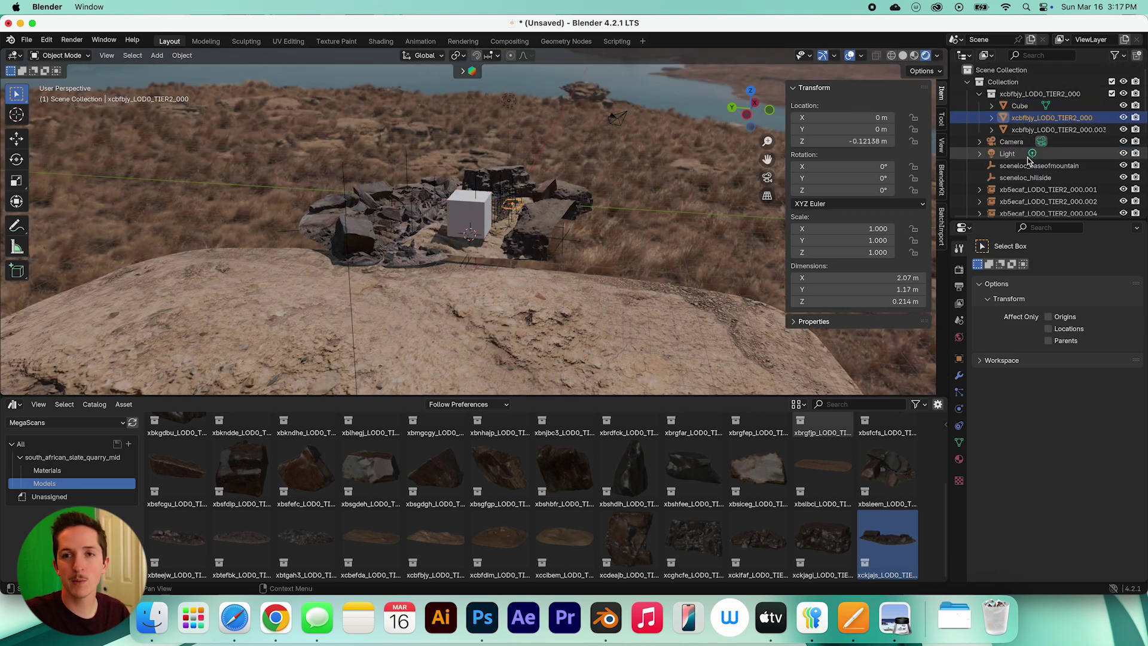
Select every model from xcbfbjy_LOD0_TIER2_000 through xckjajs_LOD0_TIER2_000.002 and scale them up together by about 6.14.
scroll(1034, 167, down, 10)
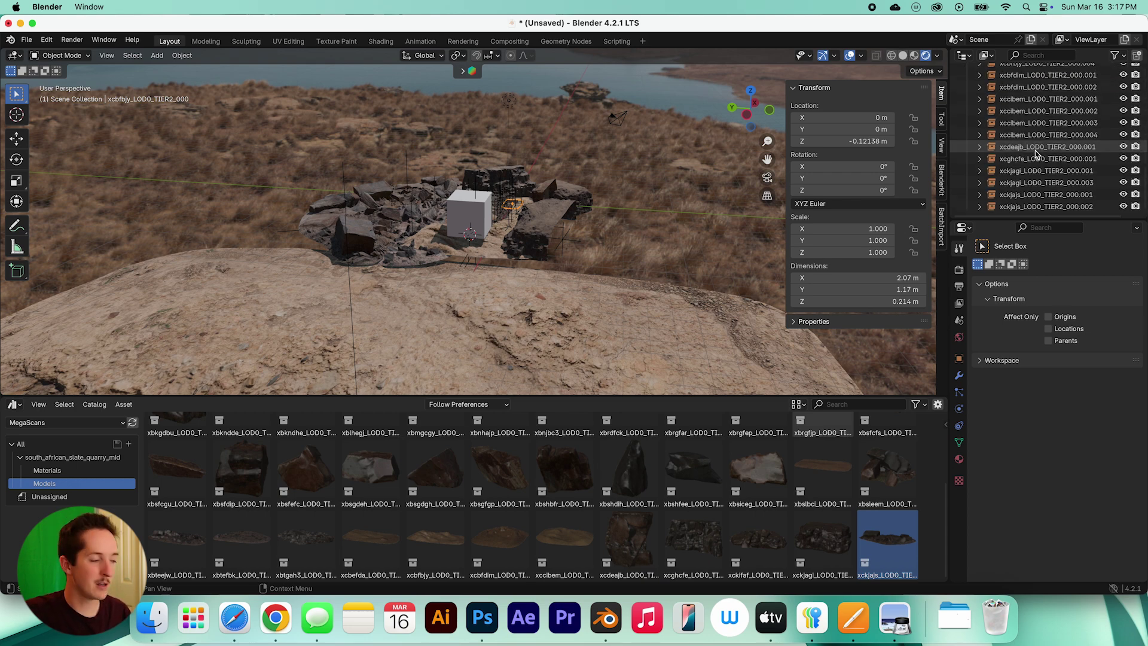
shift+click(1047, 206)
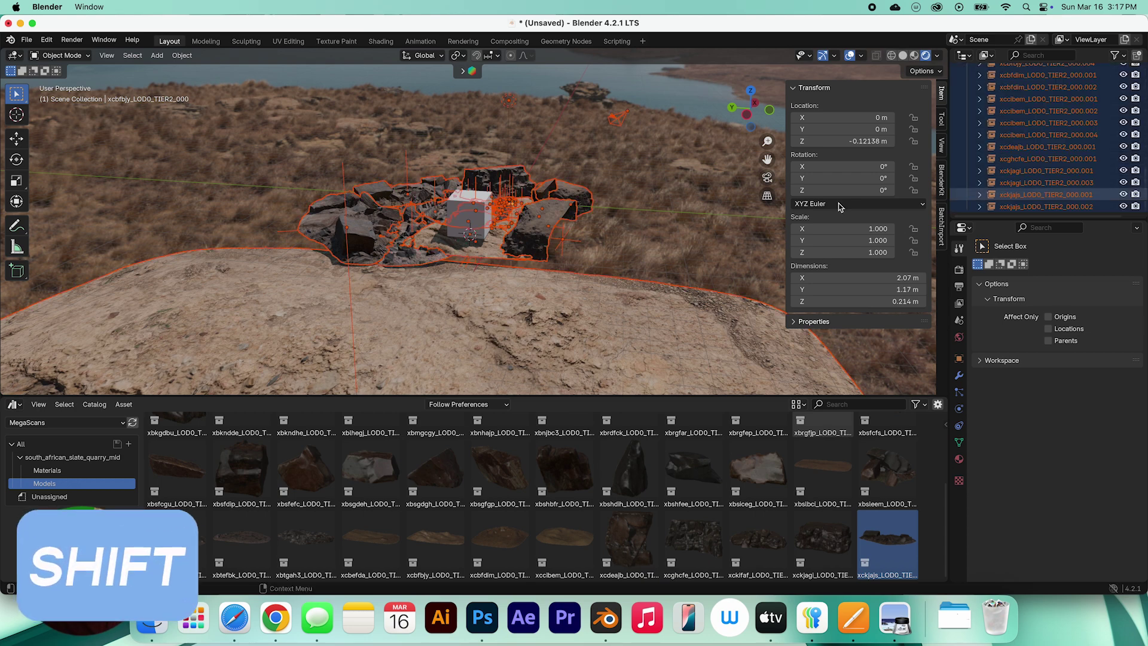
key(s)
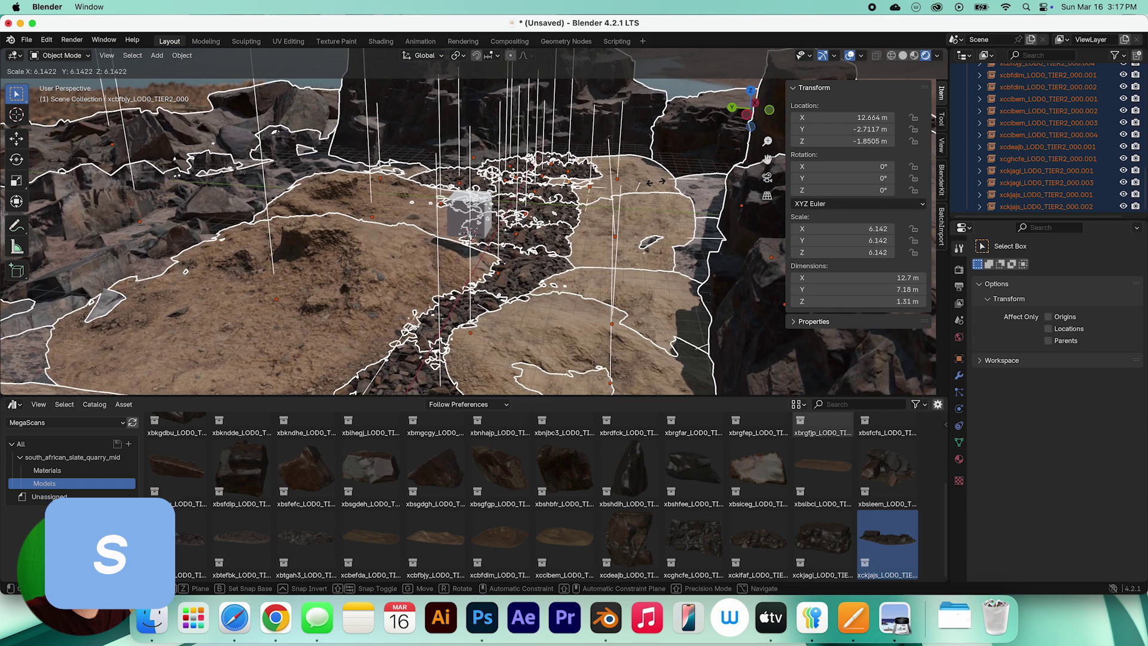
click(655, 182)
middle_drag(655, 182, 571, 183)
Select the cube in the enlarged quarry and lower it along Z toward the ground.
click(475, 198)
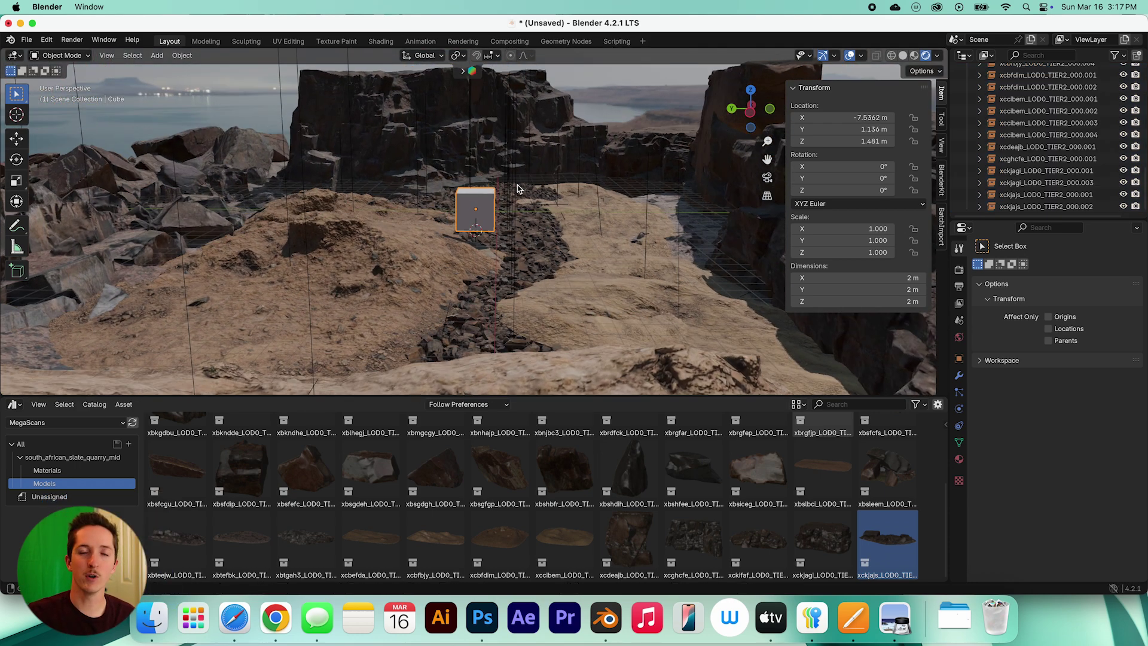
key(g)
key(z)
click(519, 209)
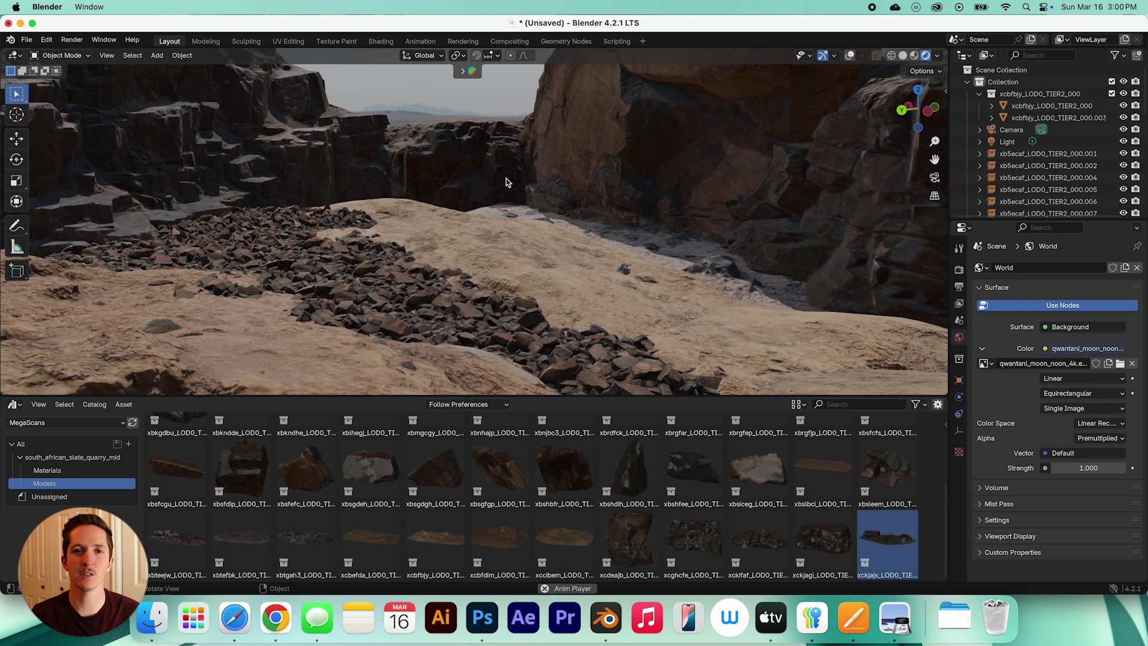
Turn on the viewport overlays and place the 3D cursor on the sandy rock beside the rubble.
middle_drag(506, 182, 629, 231)
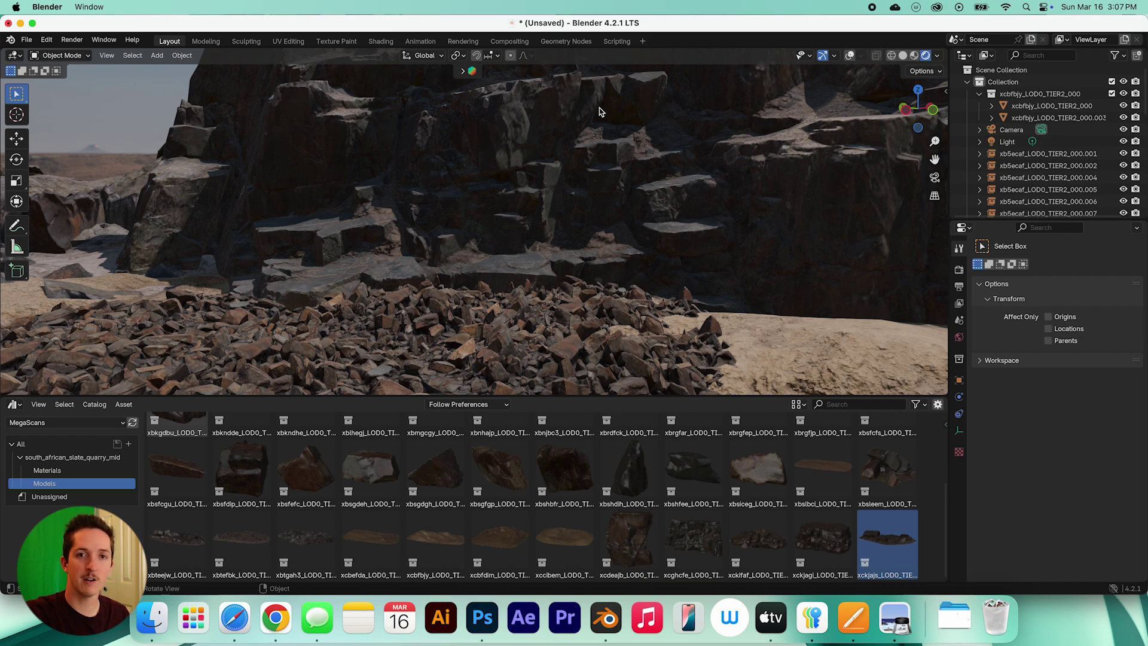
middle_drag(601, 112, 754, 225)
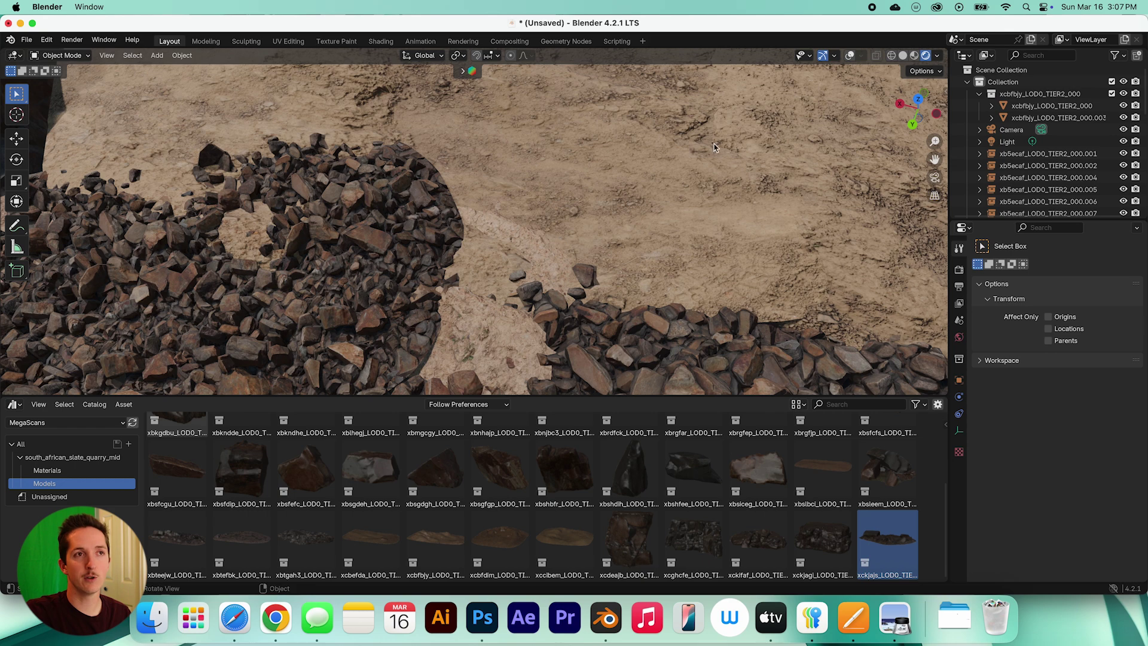
click(850, 55)
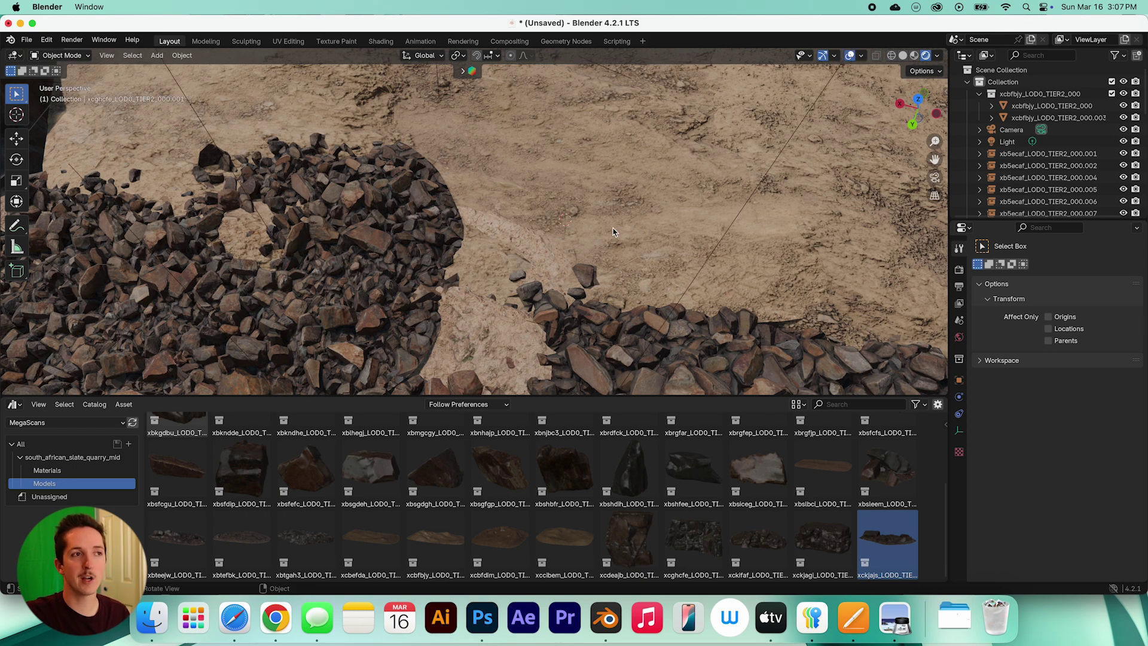
shift+right_click(571, 228)
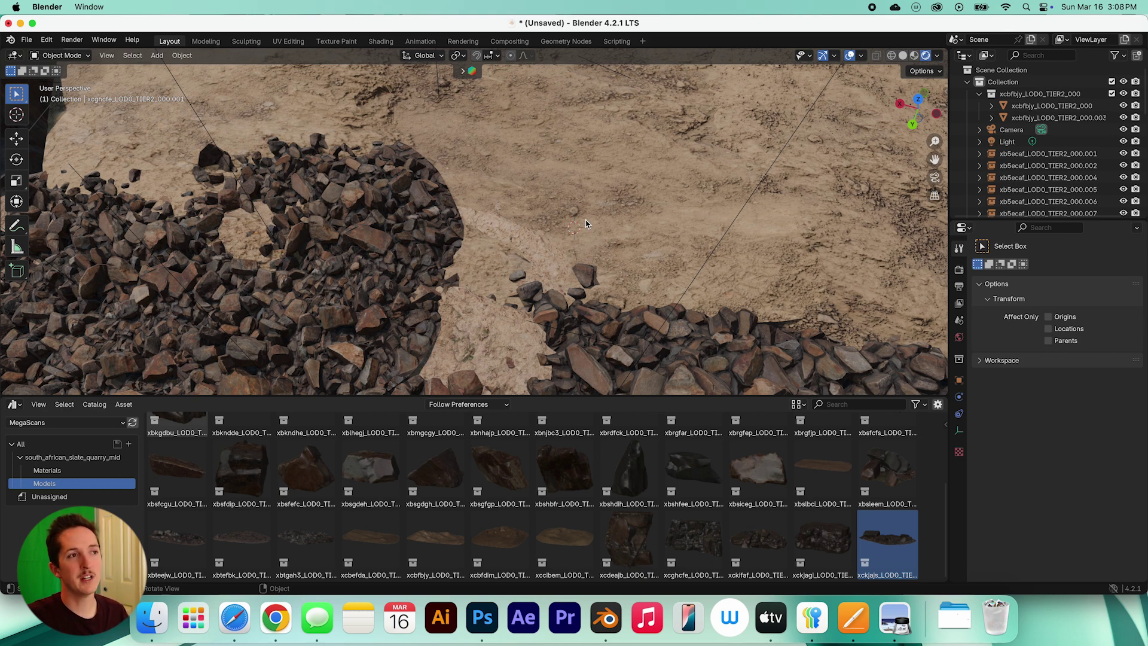
Add a Plain Axes empty at the 3D cursor on the sandy rock and check its placement.
key(shift+a)
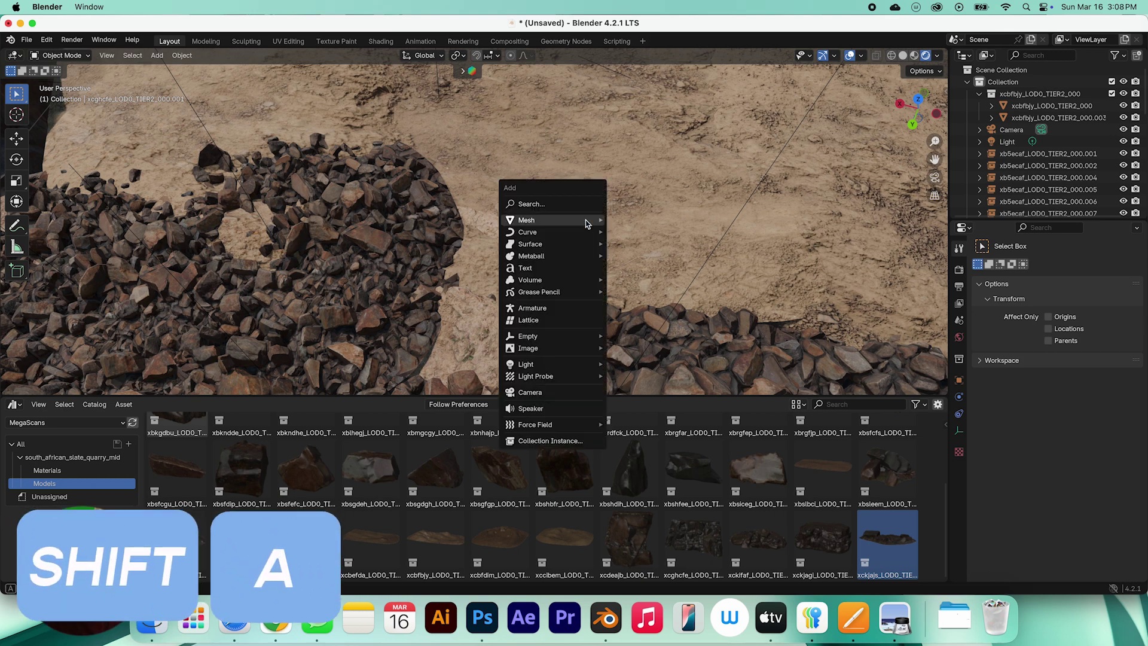
mouse_move(586, 220)
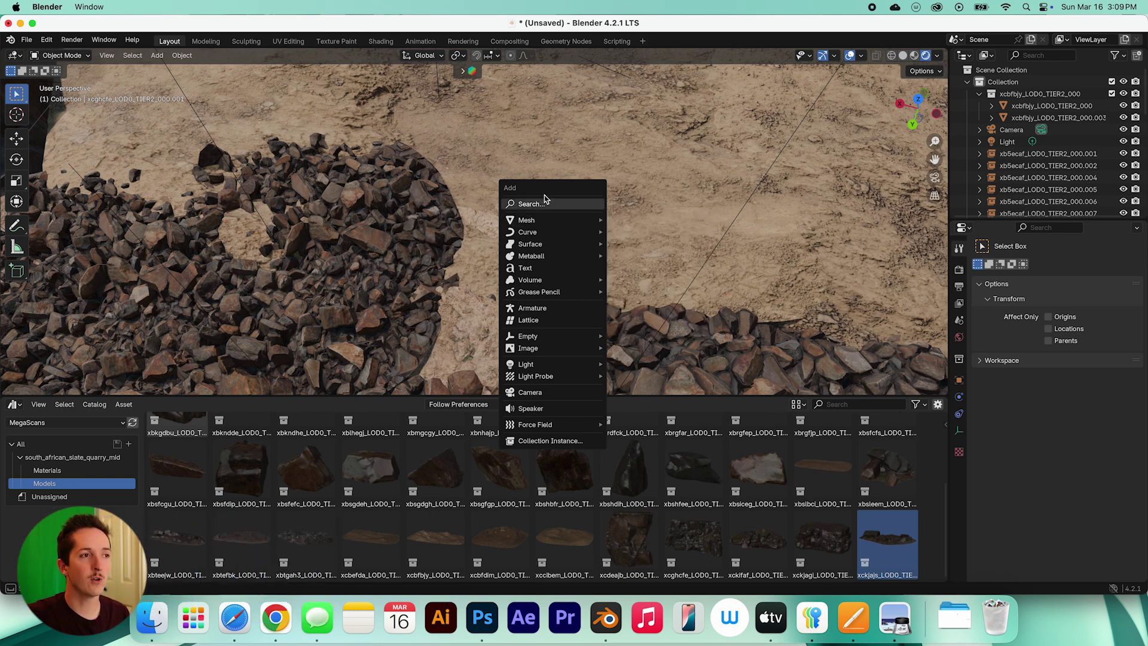
mouse_move(550, 339)
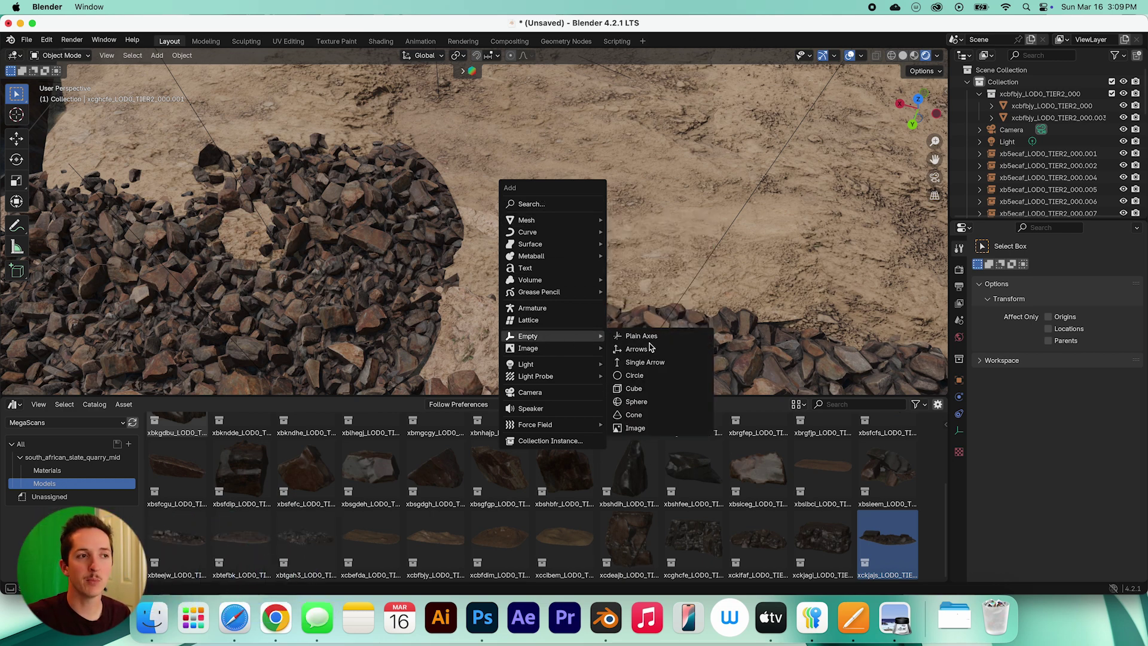
click(667, 338)
middle_drag(667, 338, 615, 273)
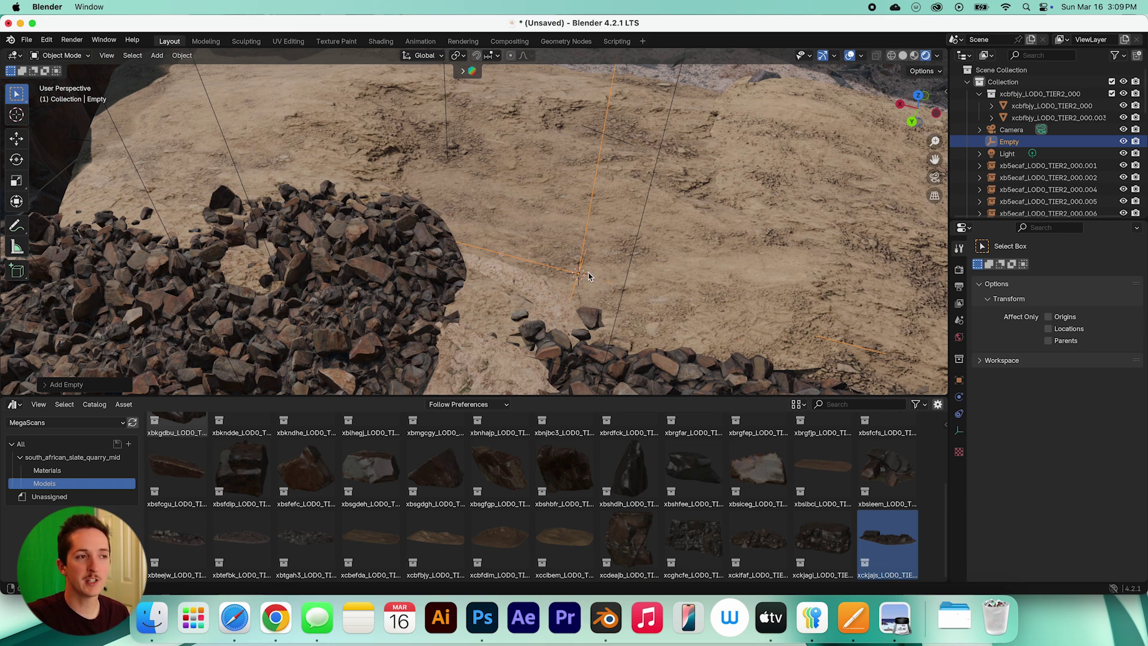
middle_drag(583, 280, 574, 263)
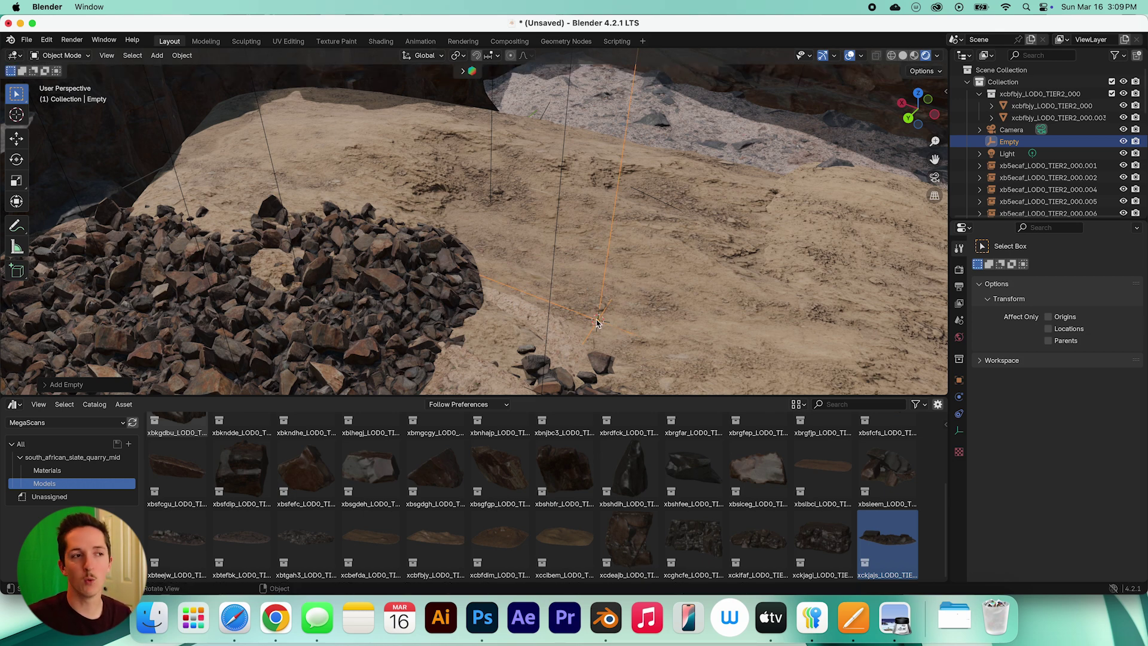
mouse_move(599, 326)
middle_down()
mouse_move(626, 383)
mouse_move(611, 336)
middle_up()
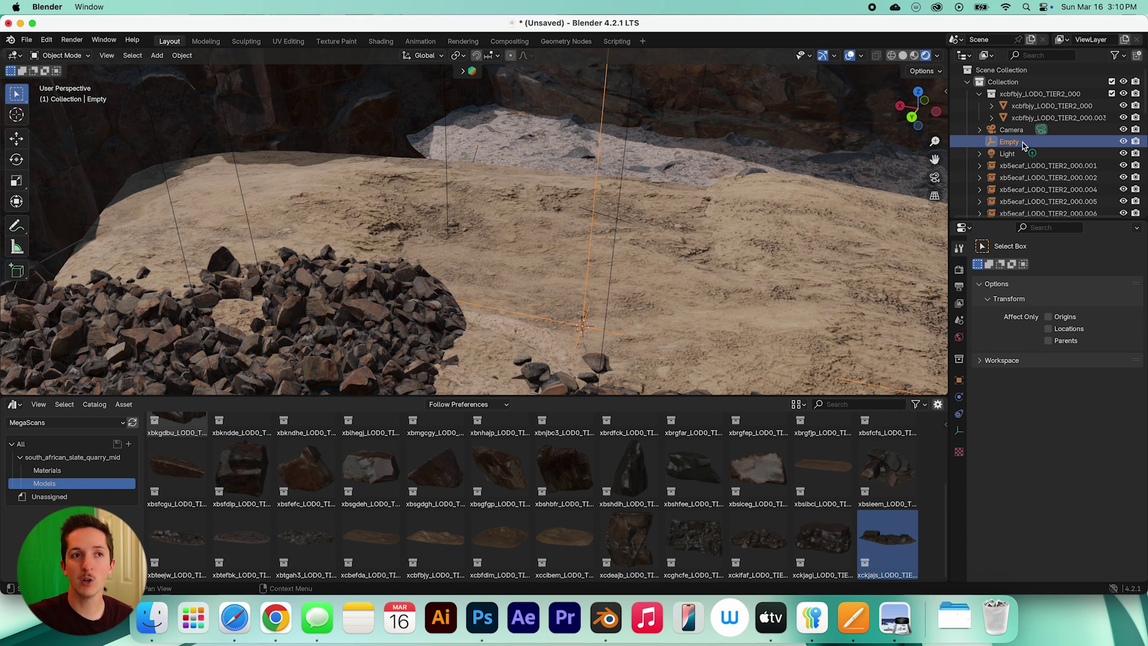
Rename the new empty beside the rubble as sceneloc_baseofmountain.
double_click(1022, 143)
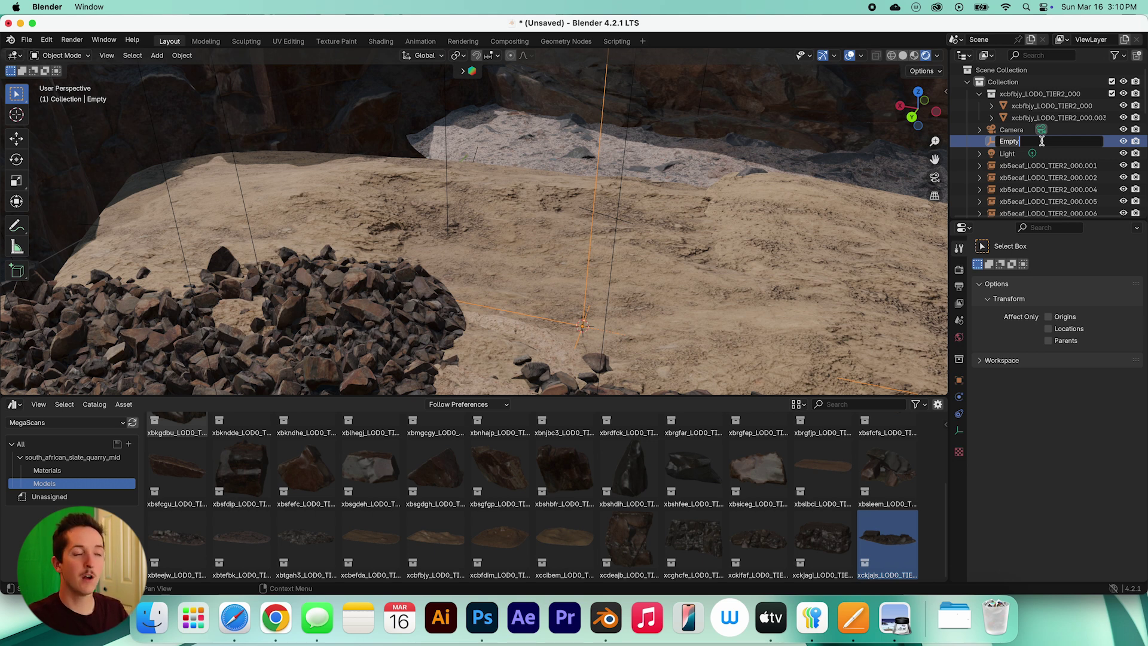
text(sc)
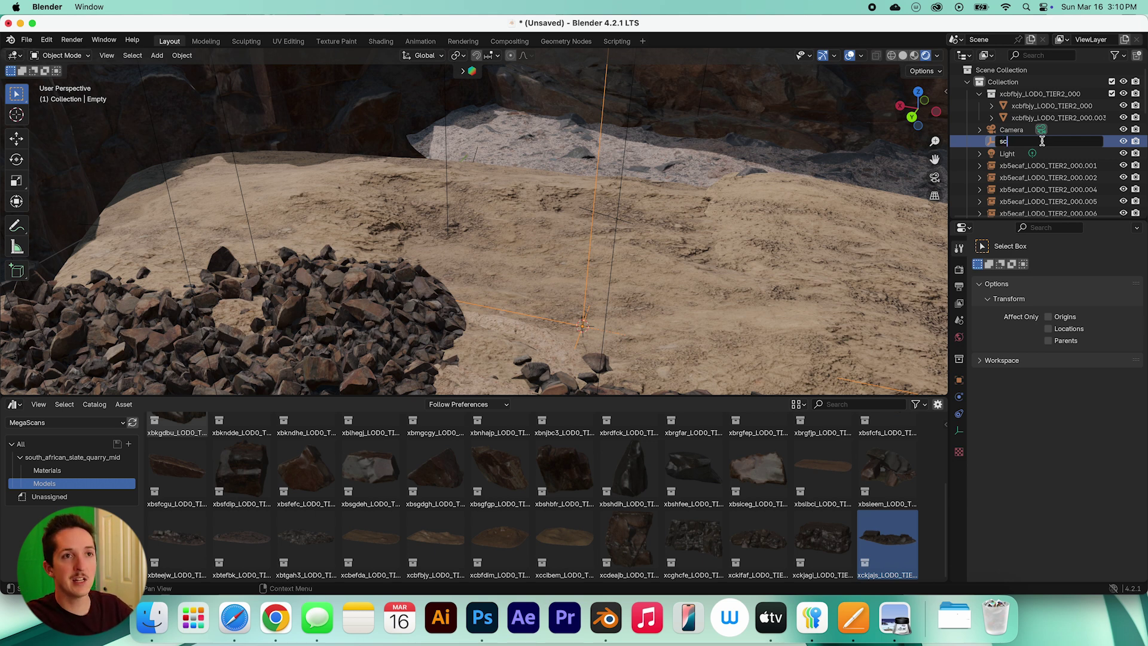
text(eneloc)
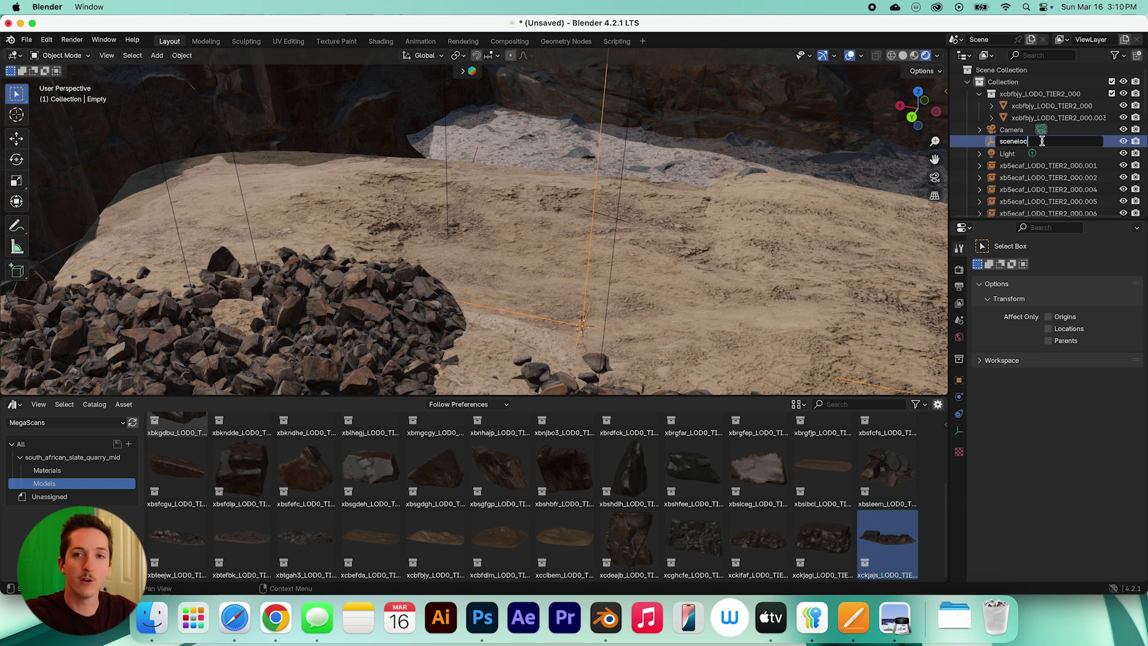
text(_)
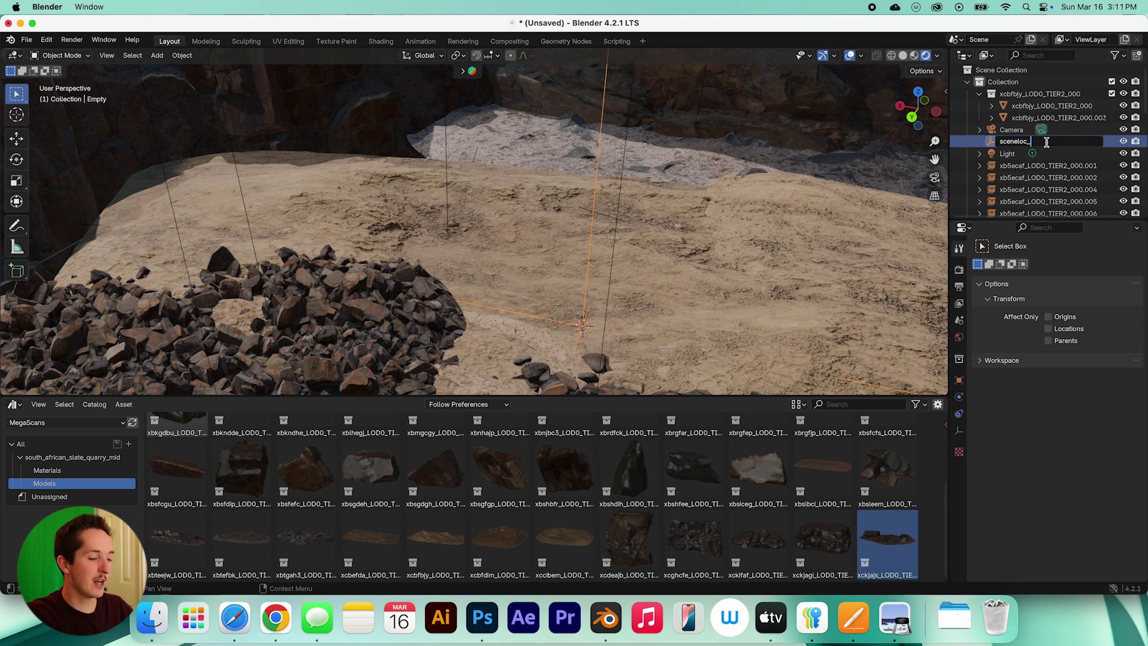
text(base_of_mountain)
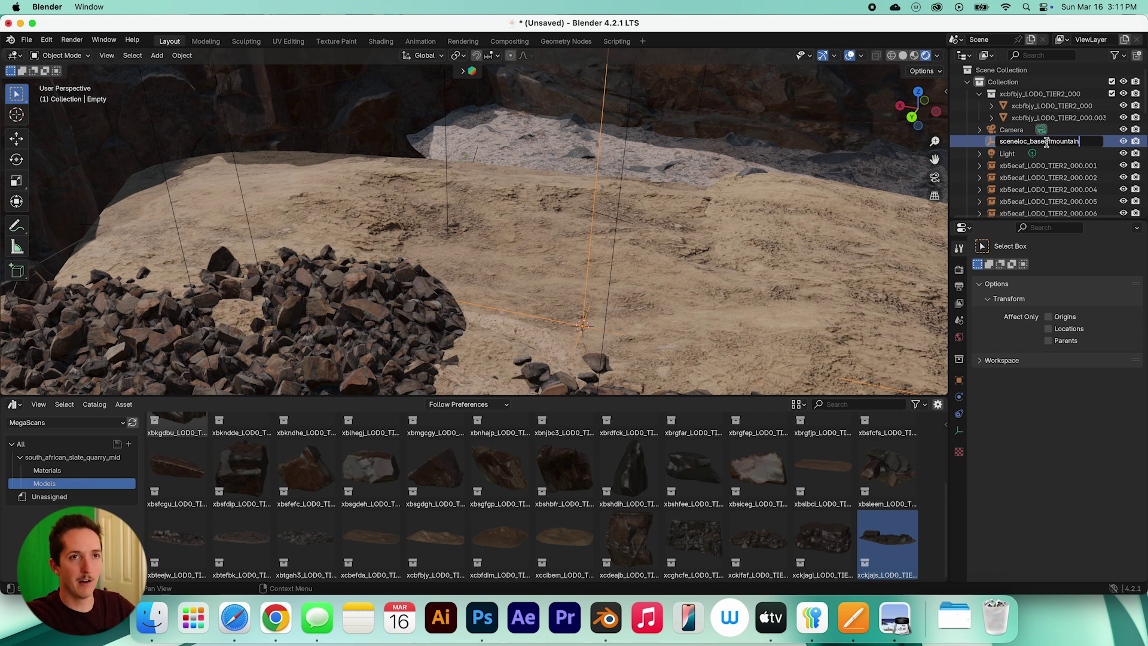
key(Return)
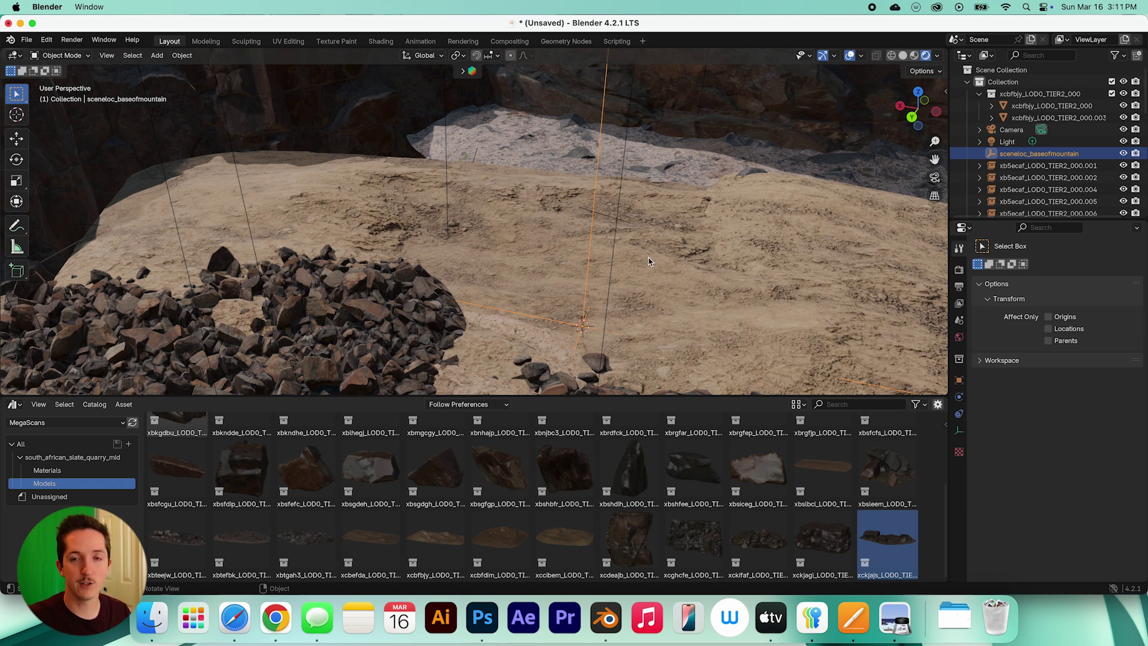
Place the 3D cursor on the large foreground rock and add a second Plain Axes empty there.
middle_drag(648, 268, 563, 288)
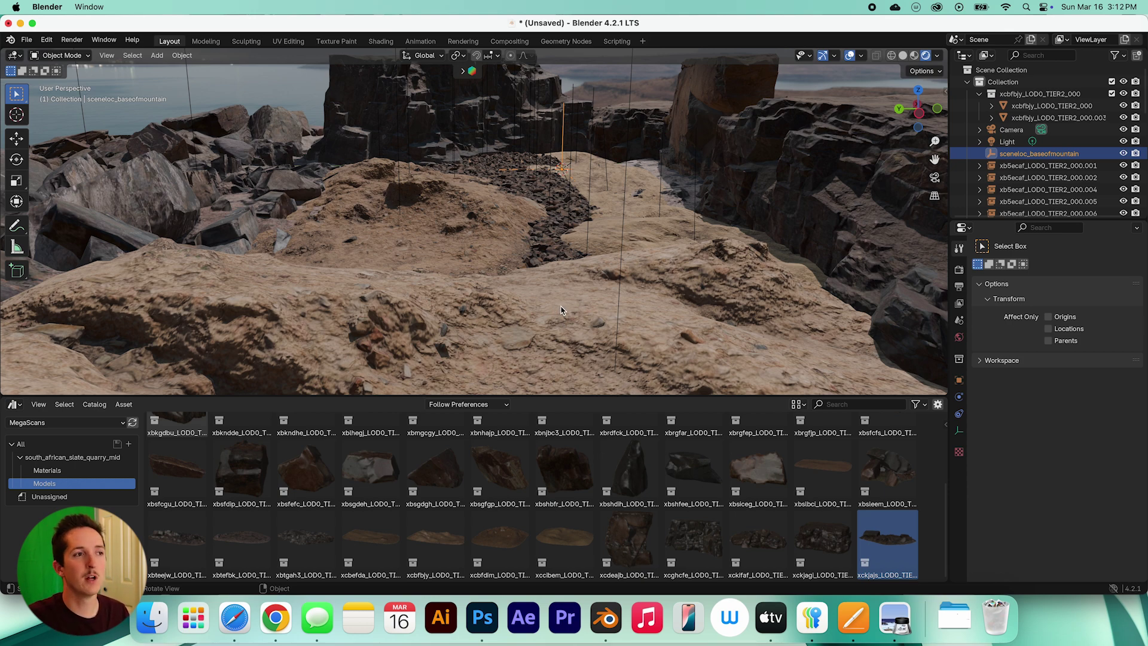
middle_drag(585, 293, 568, 305)
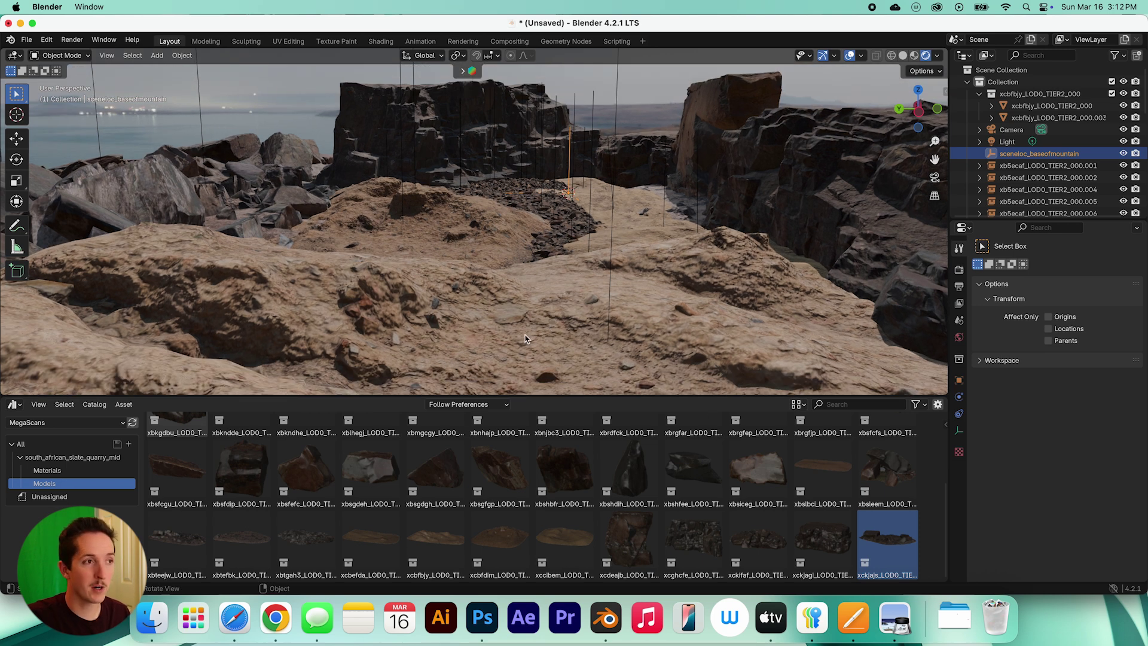
shift+middle_drag(524, 312, 522, 303)
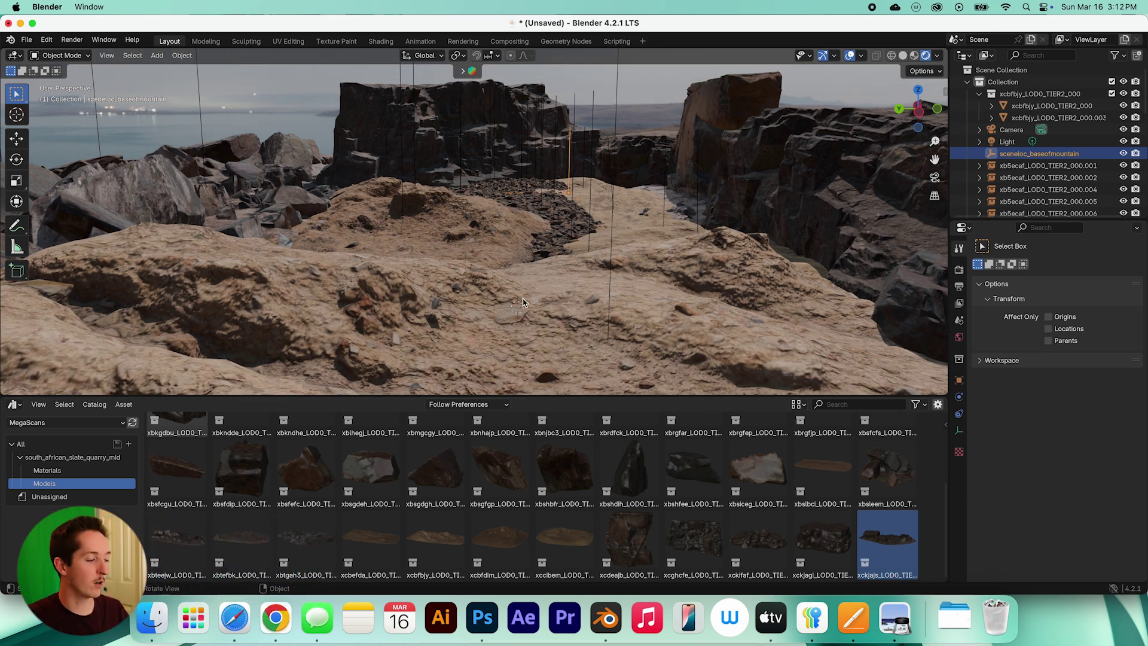
key(shift+a)
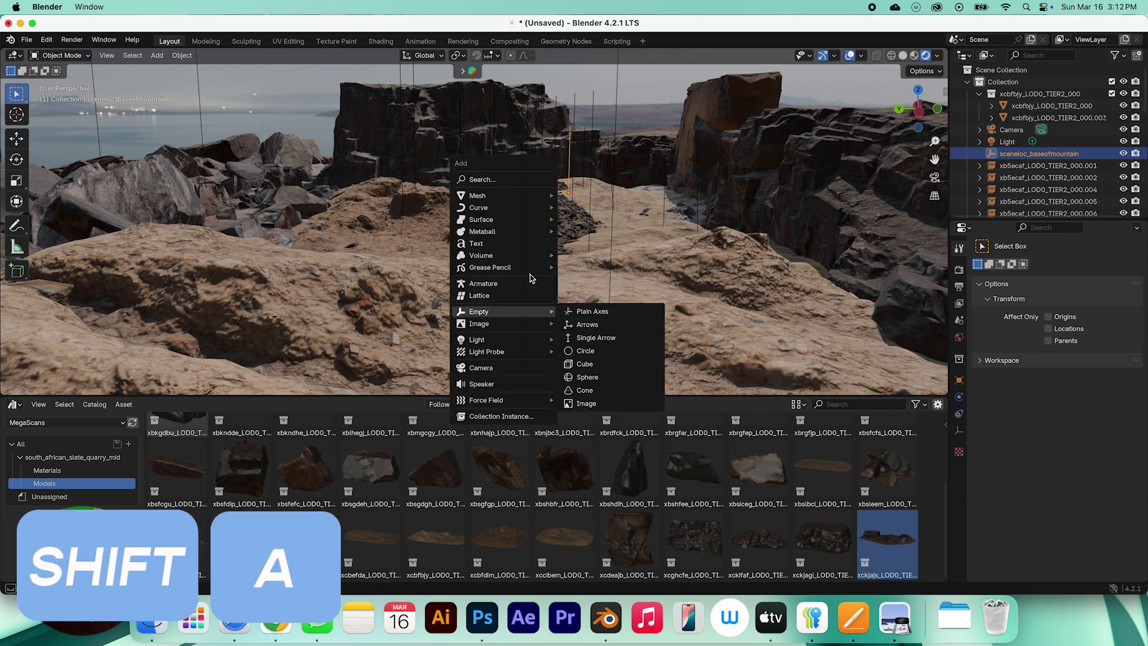
mouse_move(509, 317)
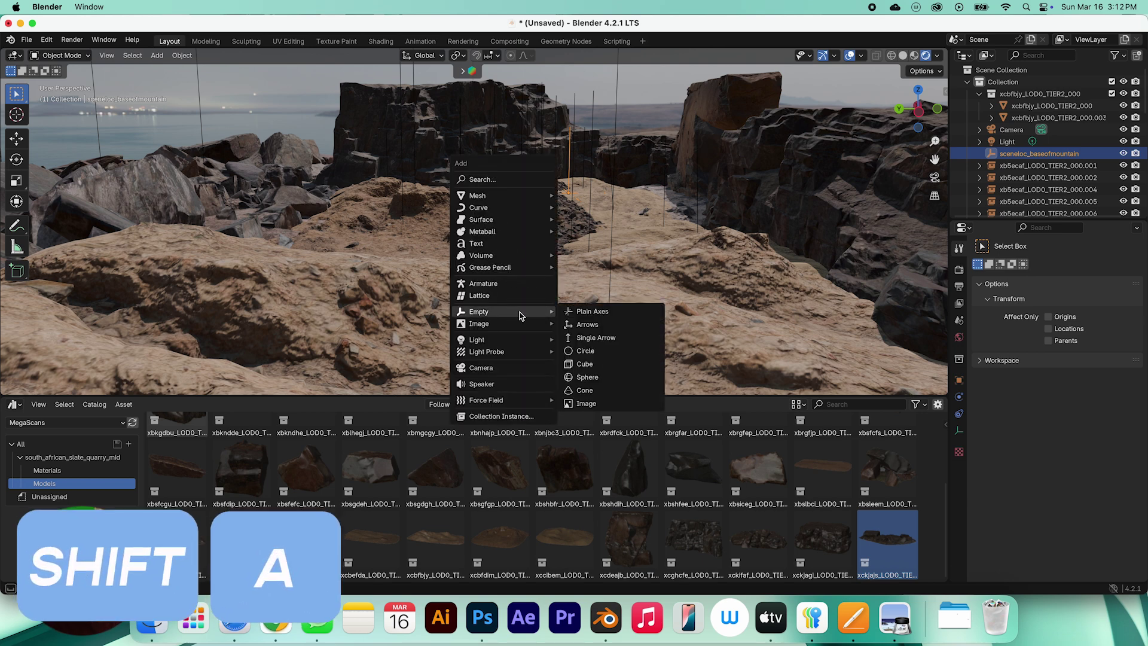
click(609, 314)
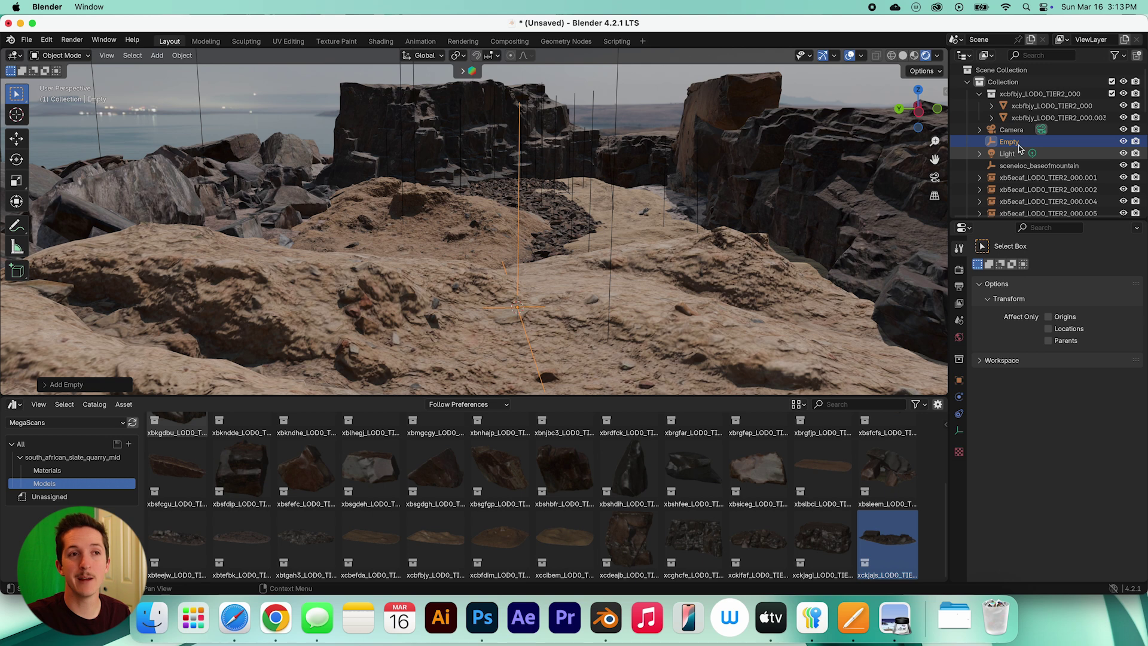
Rename the empty on the foreground rock as sceneloc_hillside.
double_click(1017, 142)
text(sceneloc_)
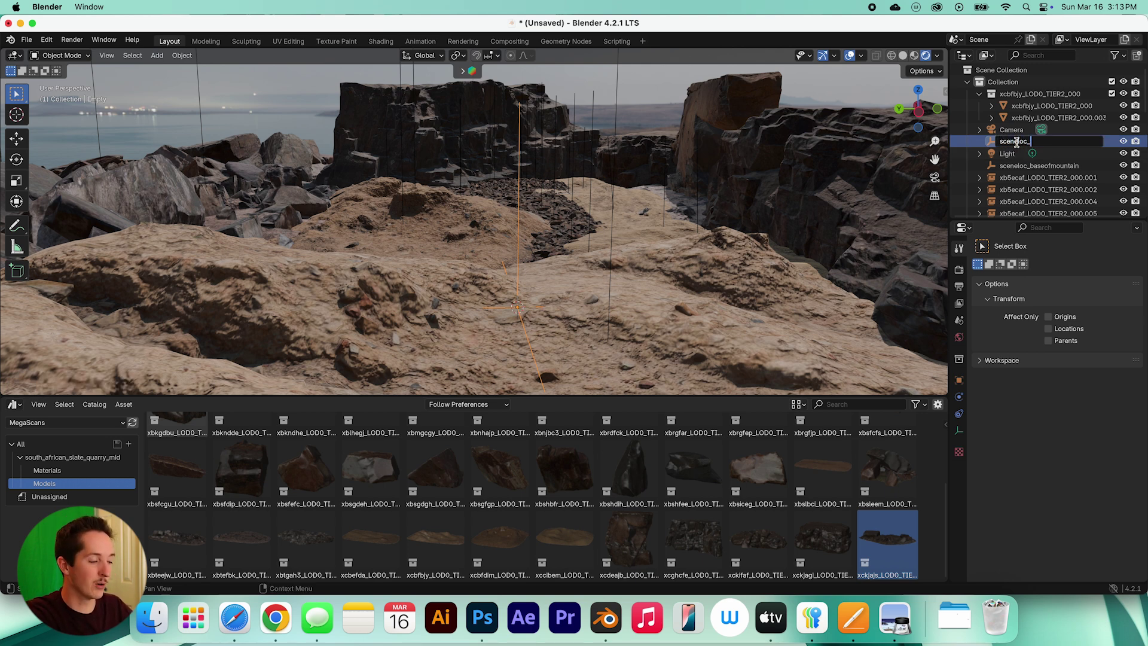
text(hillside)
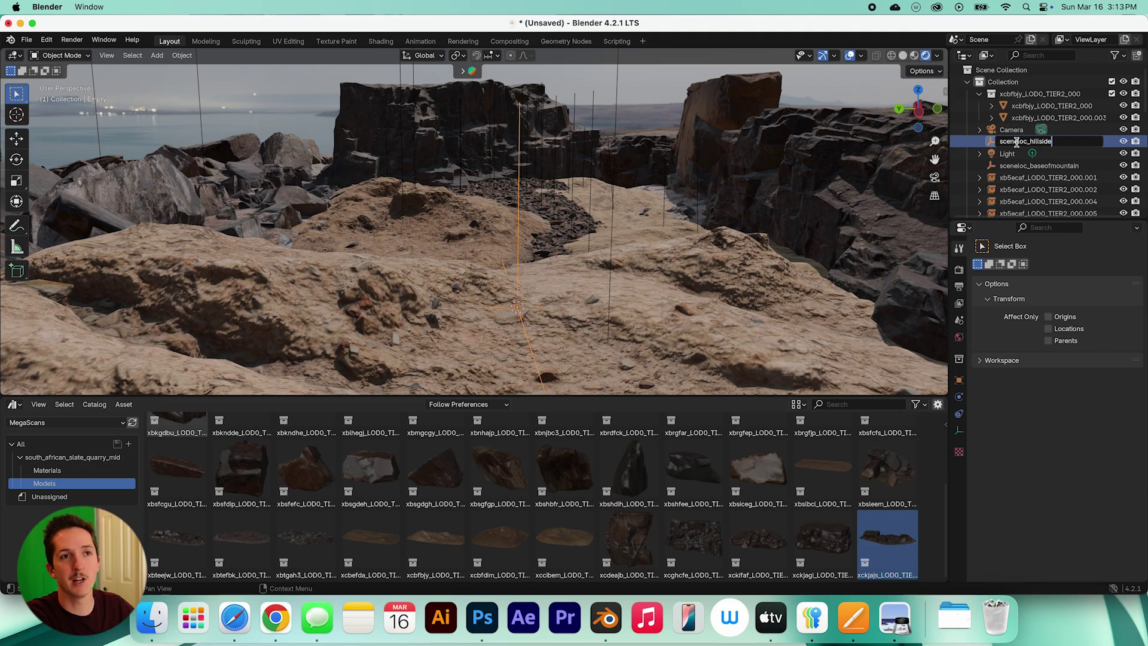
key(Return)
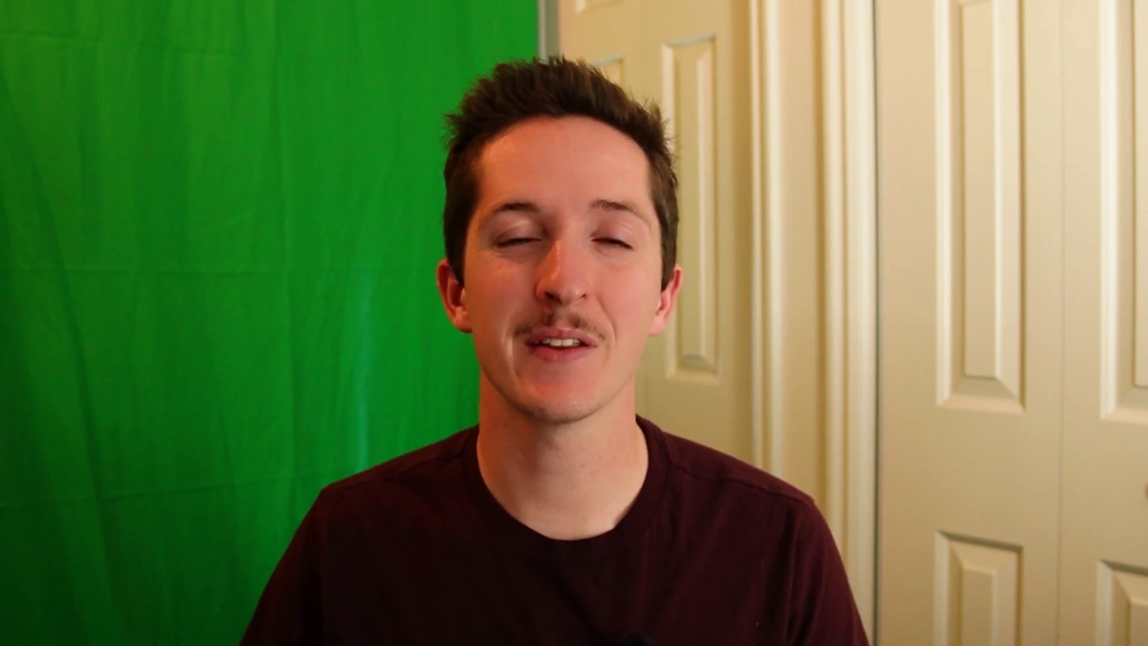